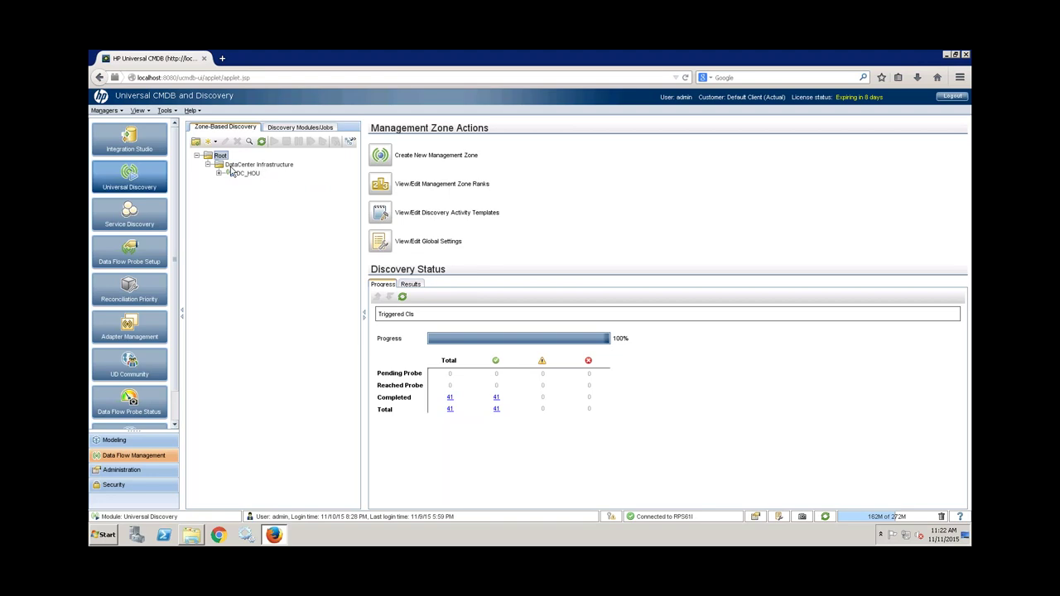
Review the DC_HOU management zone's discovery progress by job and its discovery results by CI type.
left_click(246, 174)
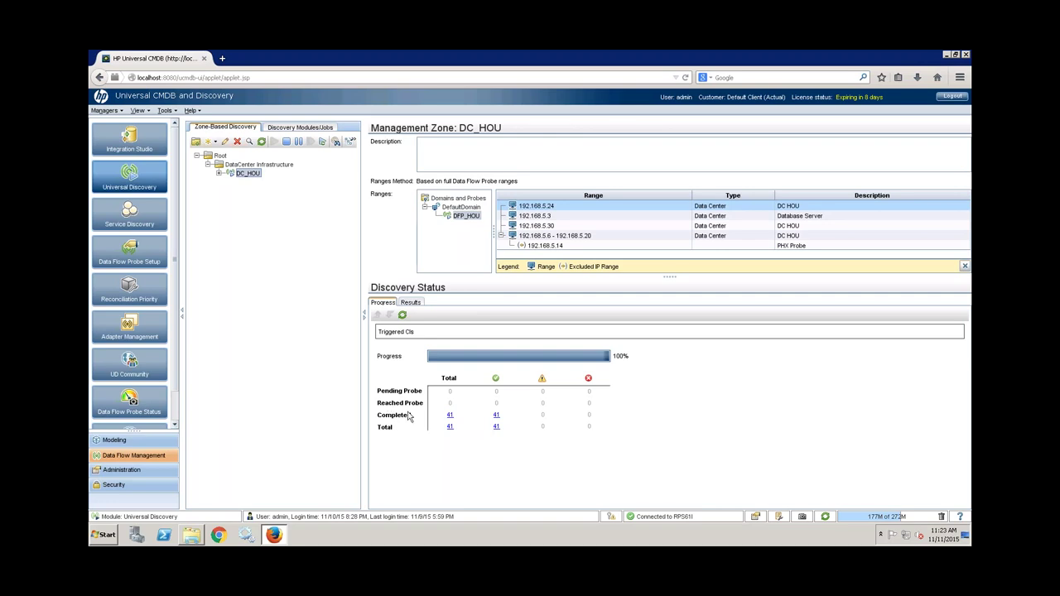
left_click(450, 427)
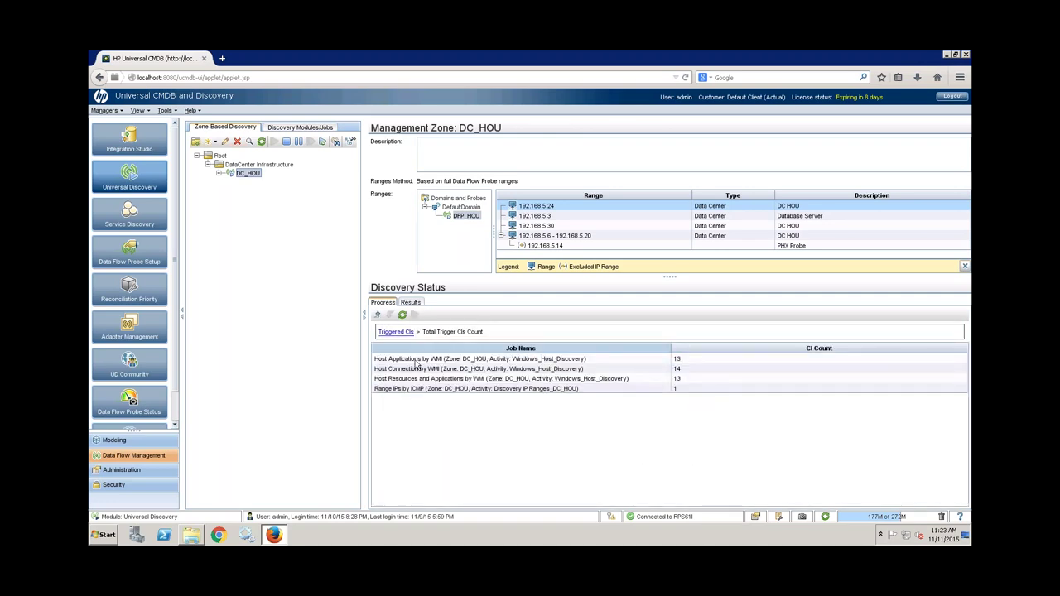
left_click(397, 332)
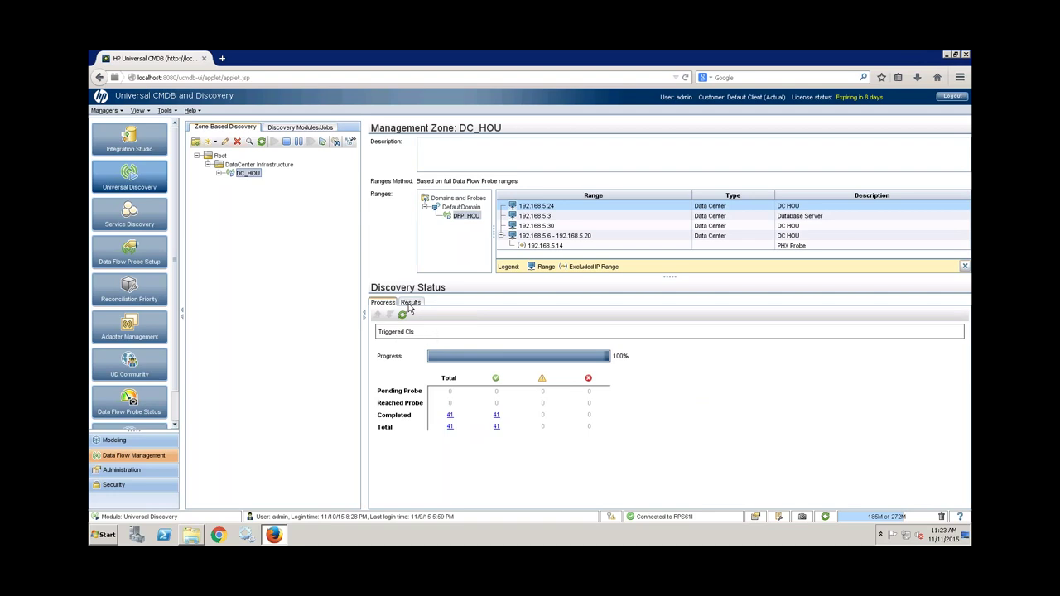
left_click(410, 302)
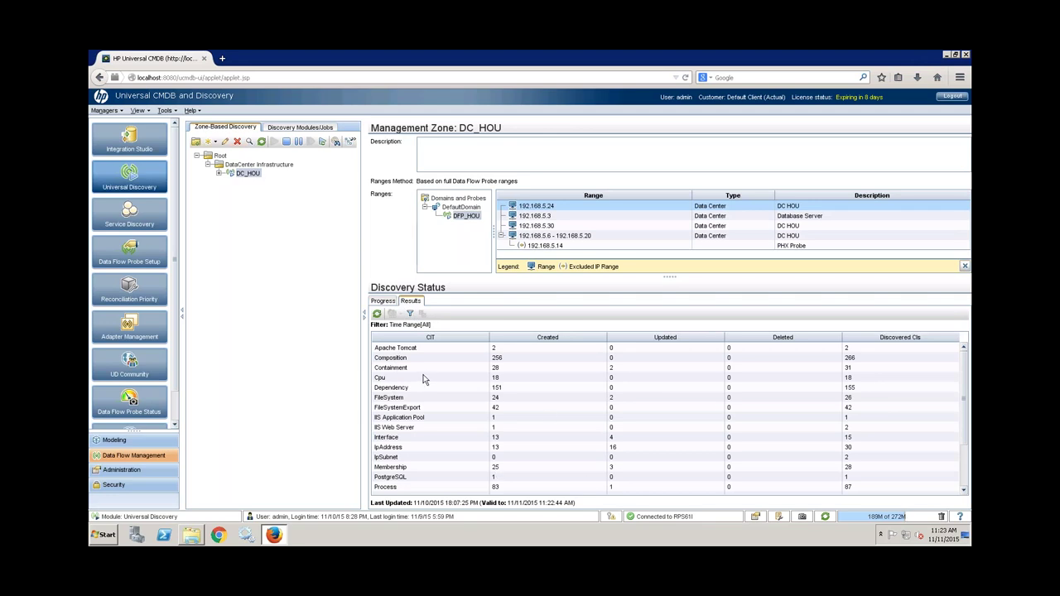
scroll(424, 437, "down", 3)
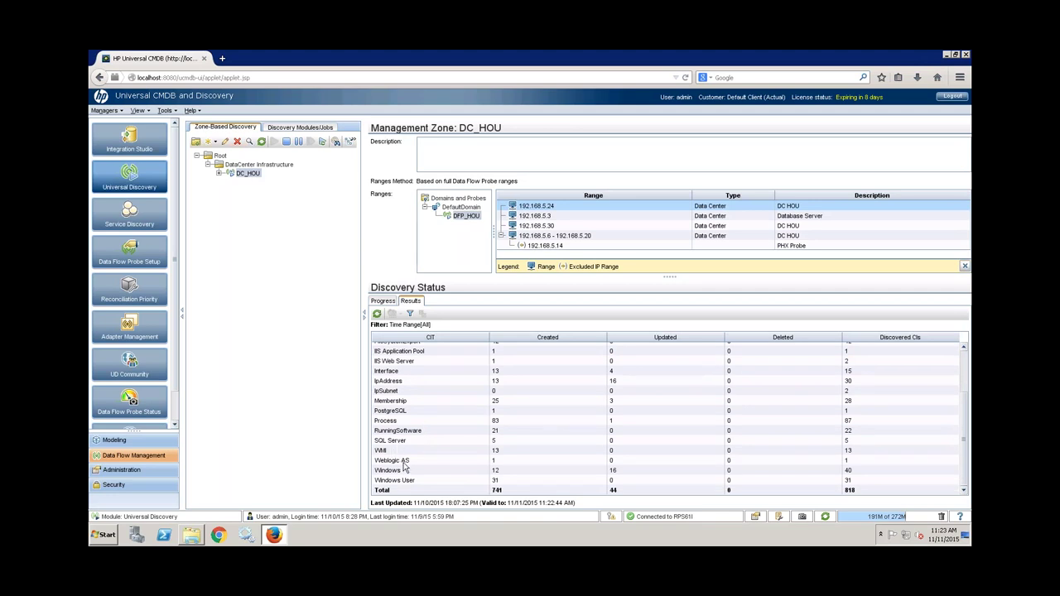
left_click(383, 303)
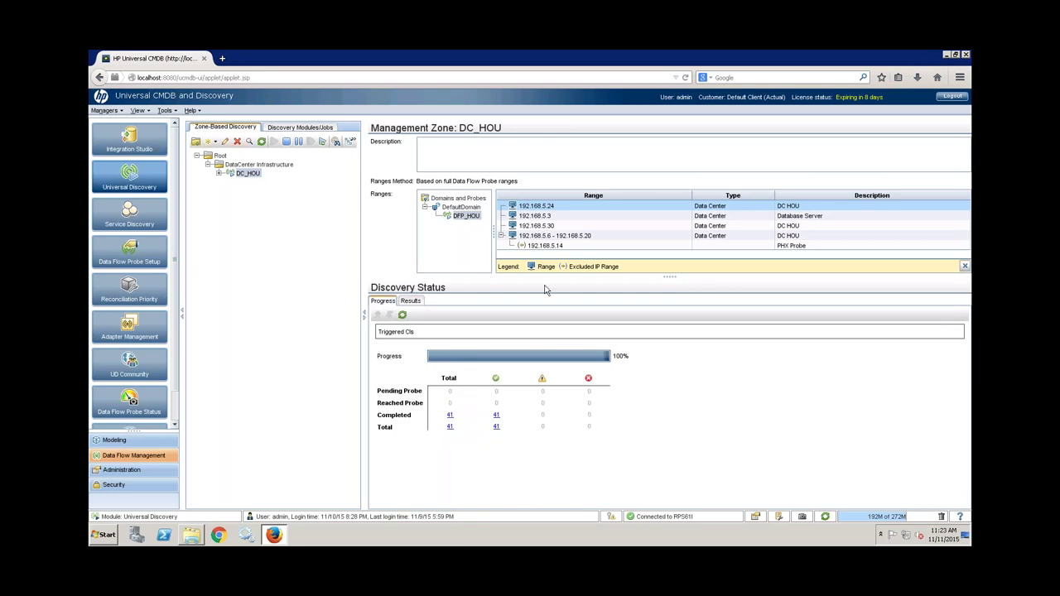
Examine the overview of the Discovery IP Ranges_DC_HOU and Windows_Host_Discovery activities in the DC_HOU zone.
left_click(219, 174)
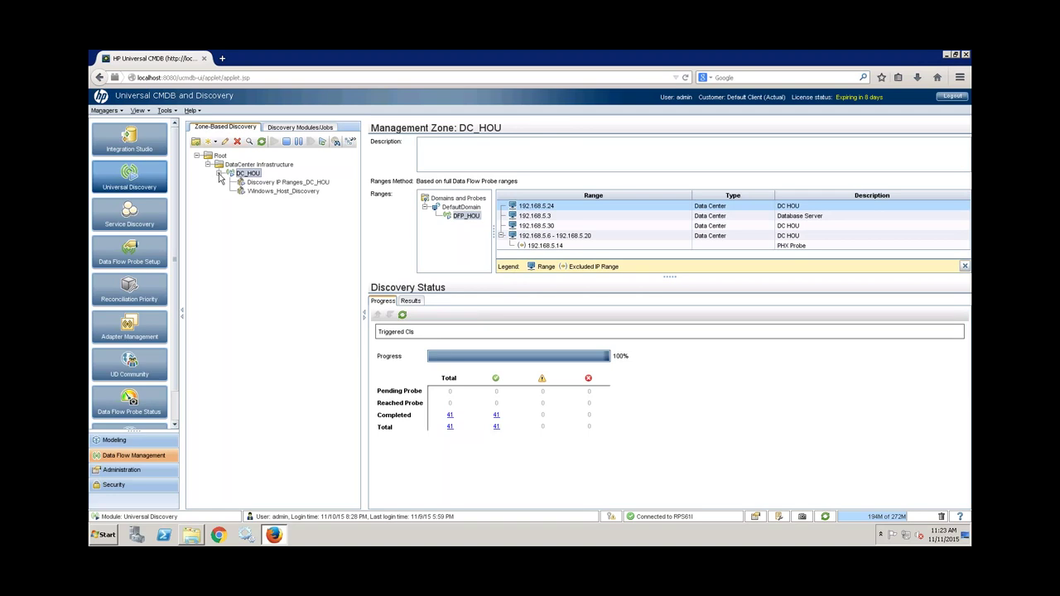
left_click(280, 183)
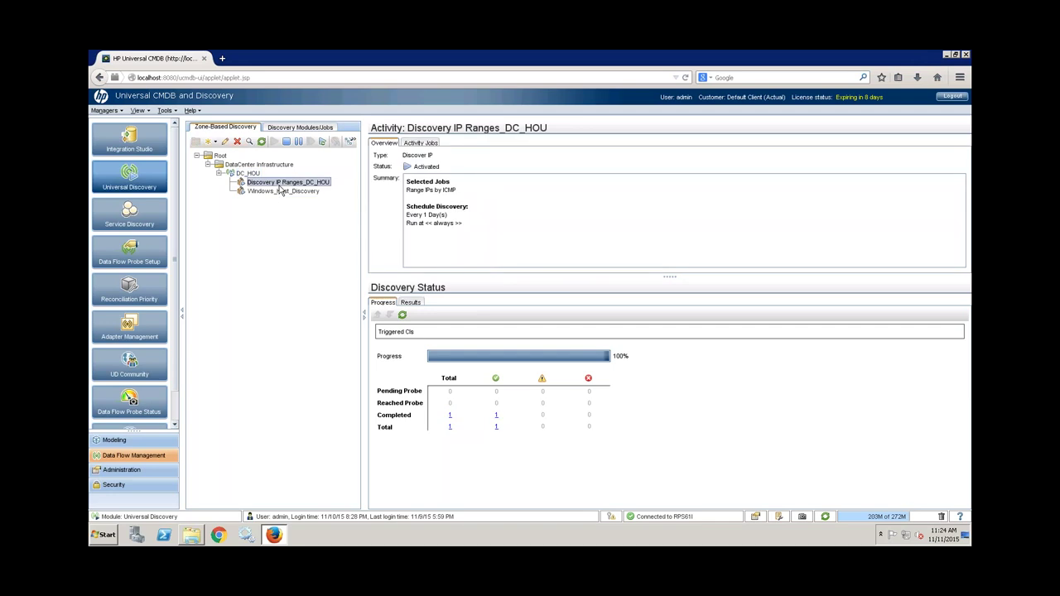
left_click(281, 193)
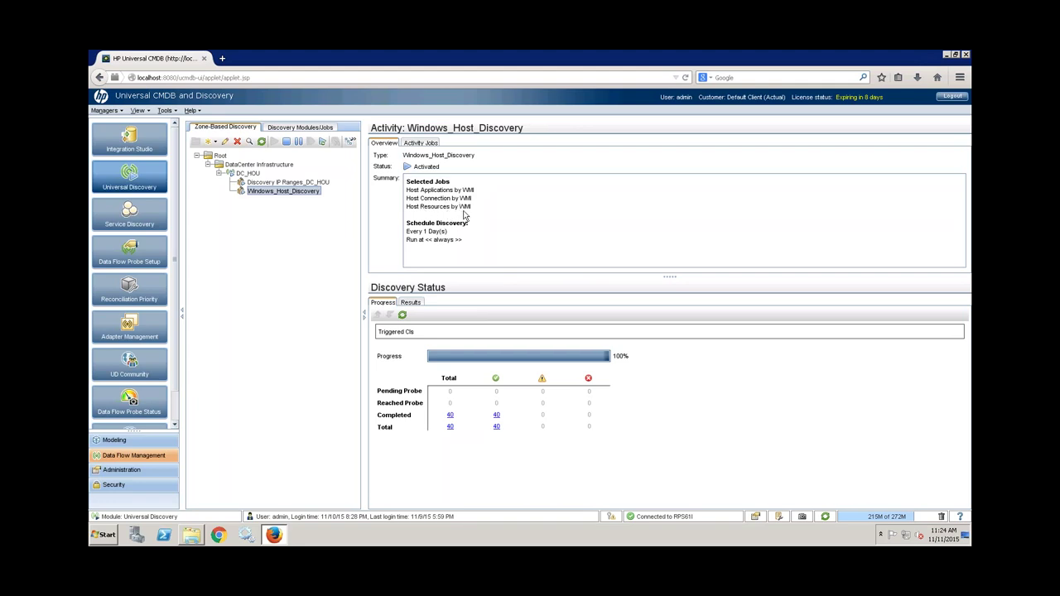
View the discovery results for the DFP_HOU triggered CI of the Discovery IP Ranges_DC_HOU activity, and close them.
left_click(310, 182)
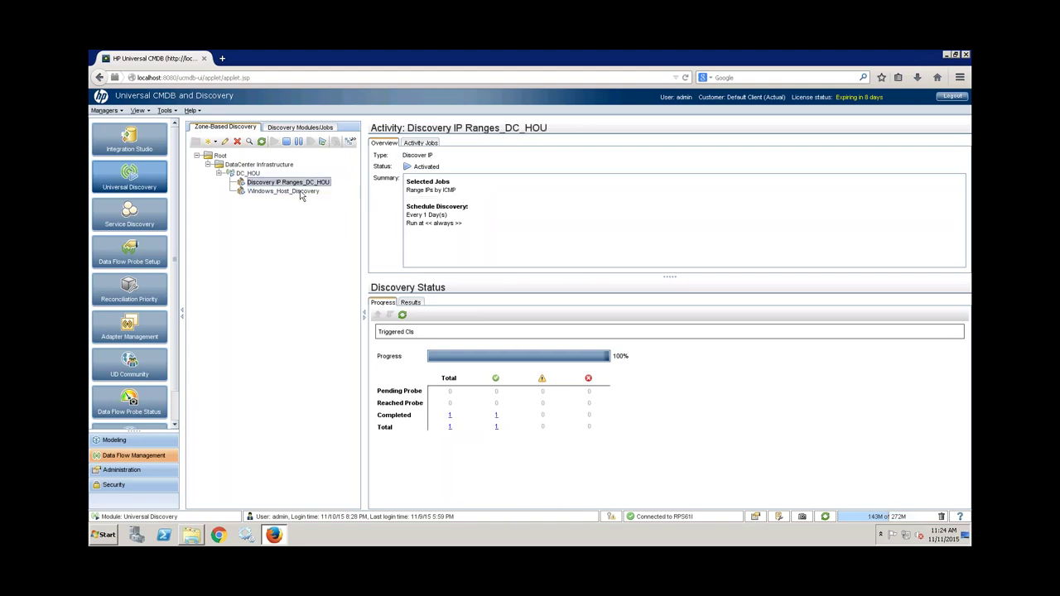
left_click(496, 428)
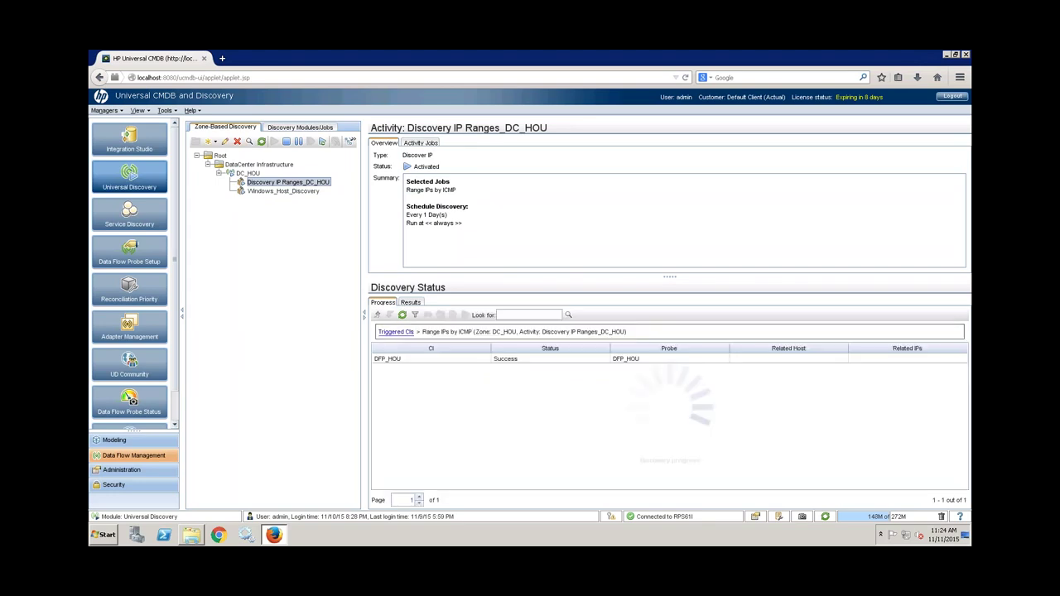
right_click(440, 363)
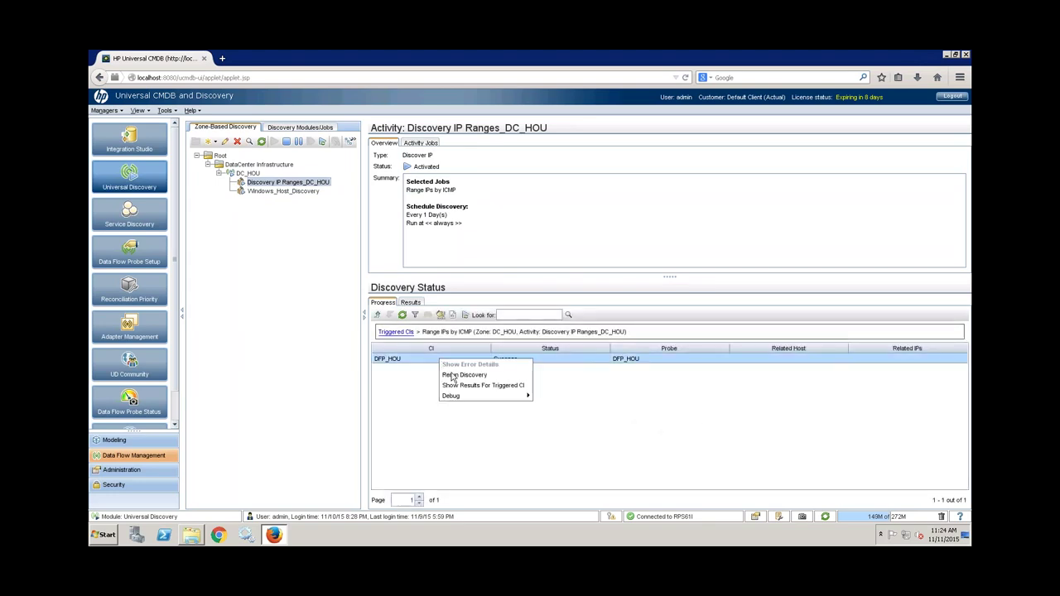
left_click(457, 386)
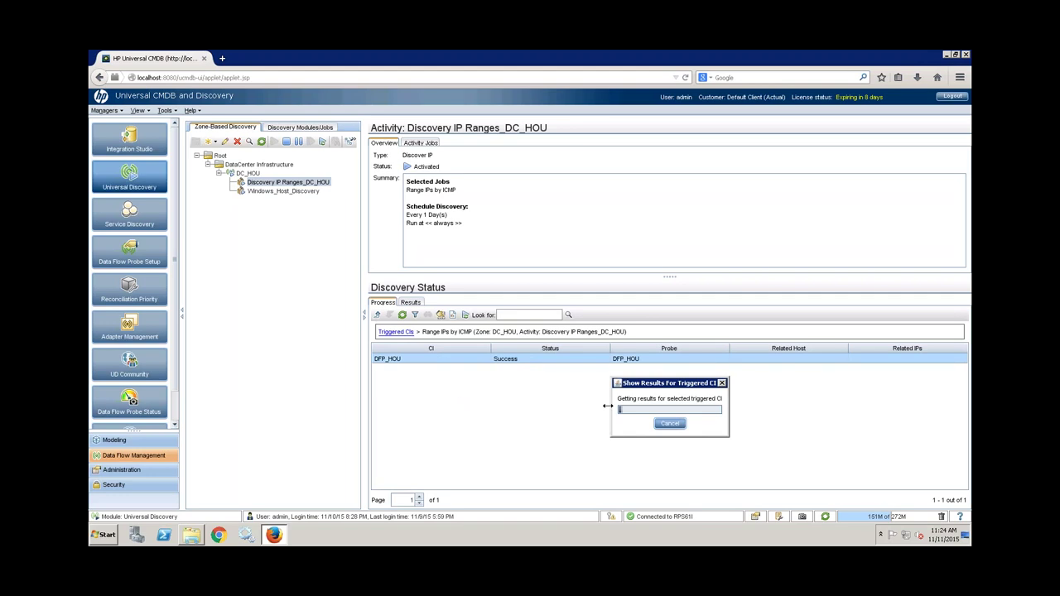
left_click(465, 275)
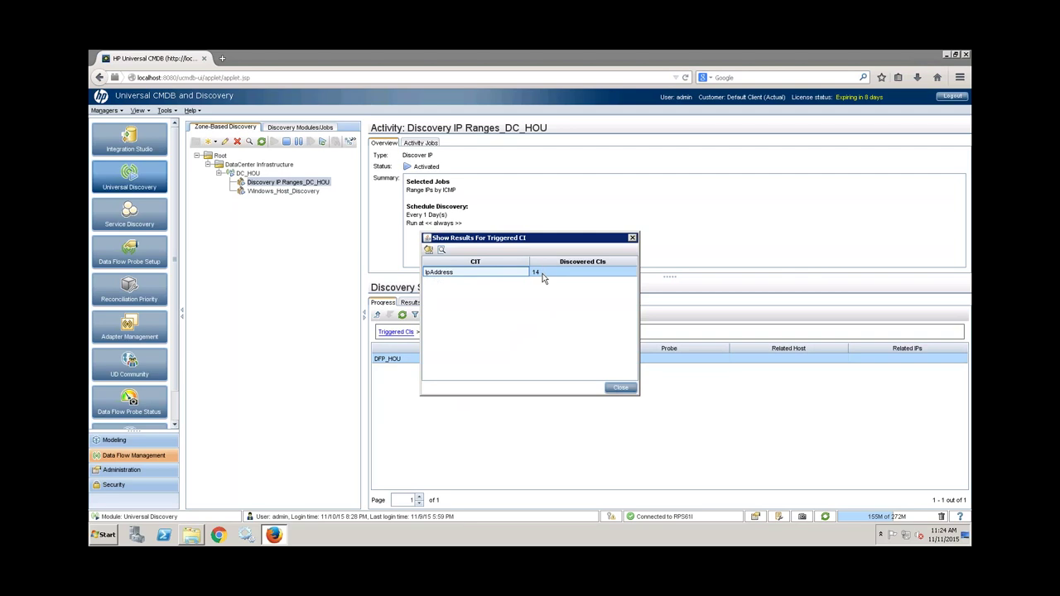
left_click(620, 389)
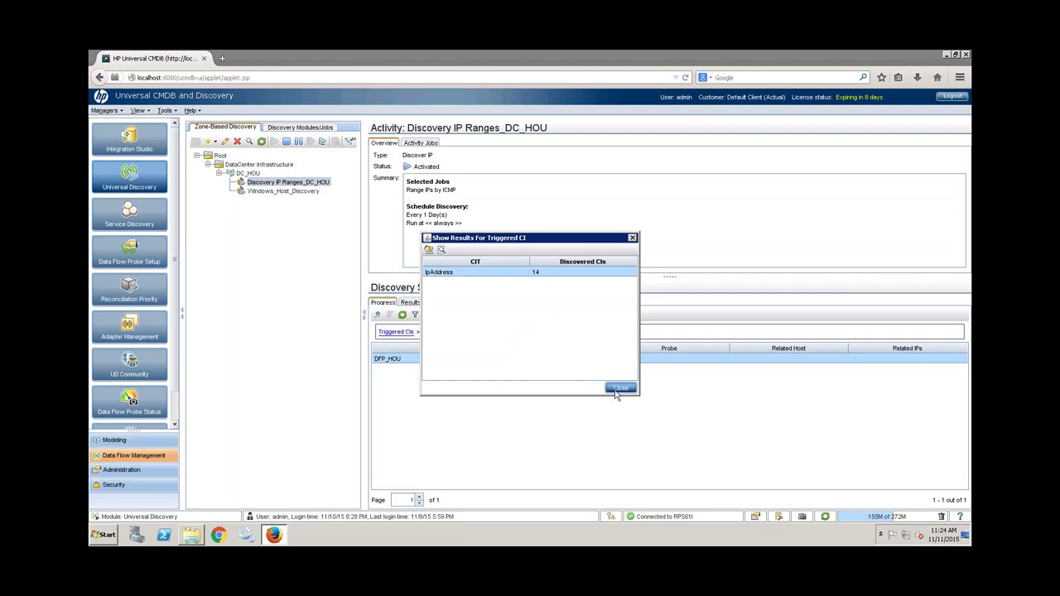
Check the Windows_Host_Discovery activity's selected jobs and progress, and return to the DC_HOU zone overview.
left_click(307, 192)
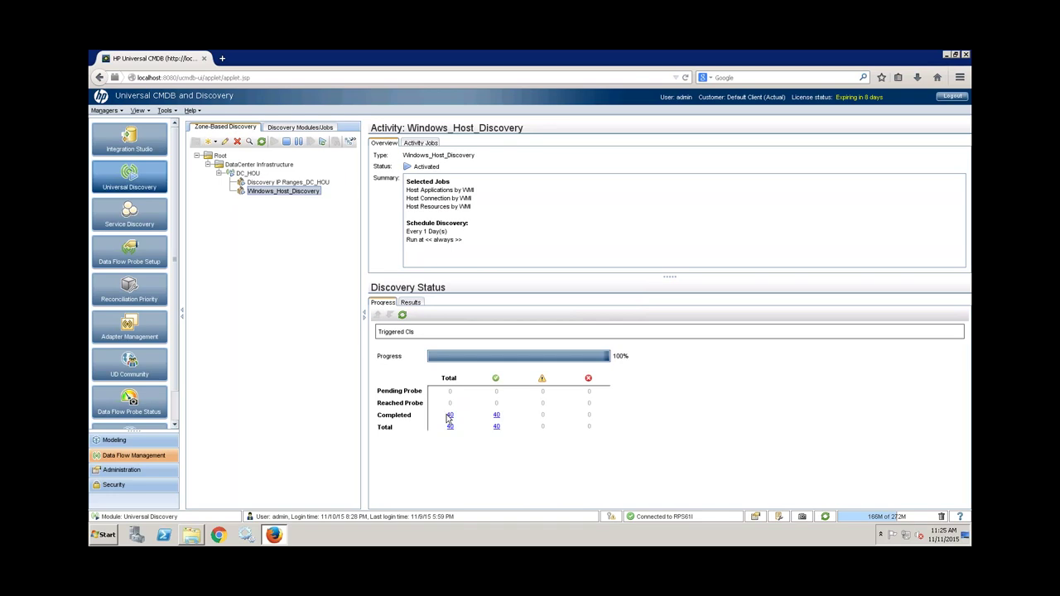
left_click(220, 175)
left_click(219, 175)
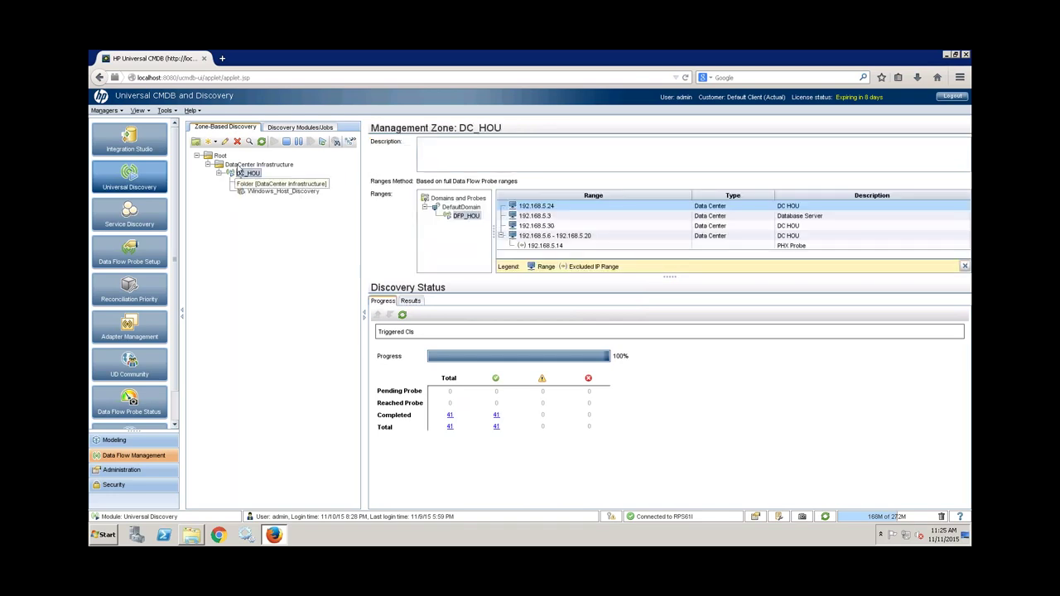
Start a new management zone in the DataCenter Infrastructure folder and name it DC_PHX.
left_click(253, 166)
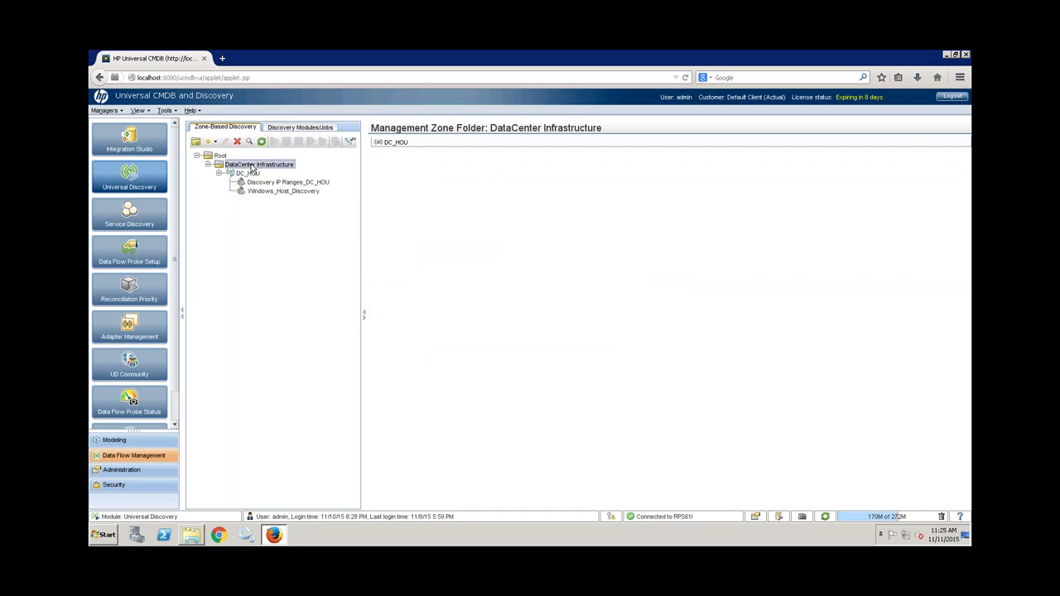
right_click(253, 169)
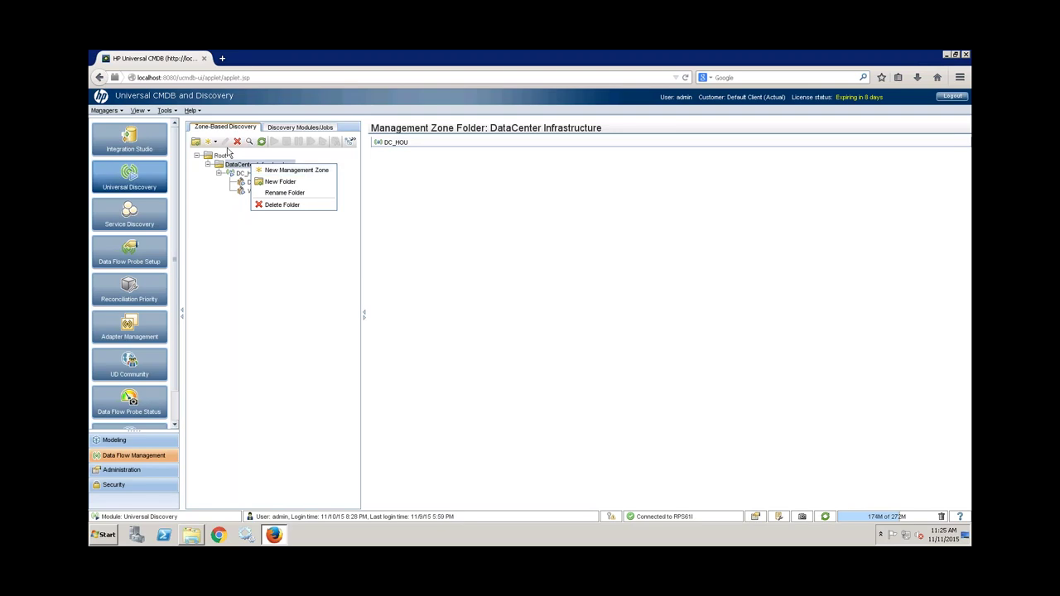
left_click(286, 171)
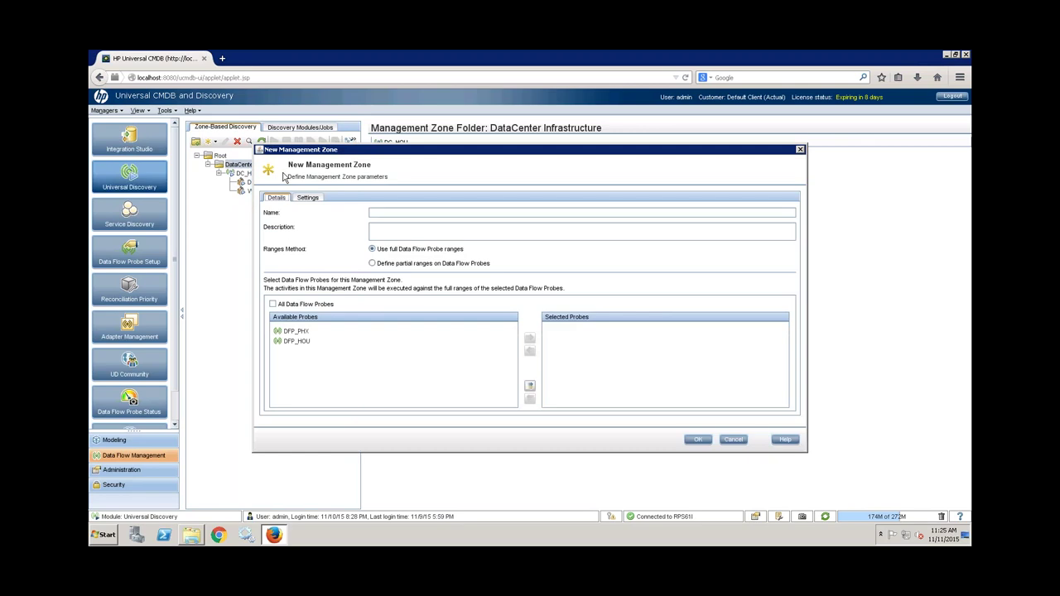
left_click(602, 207)
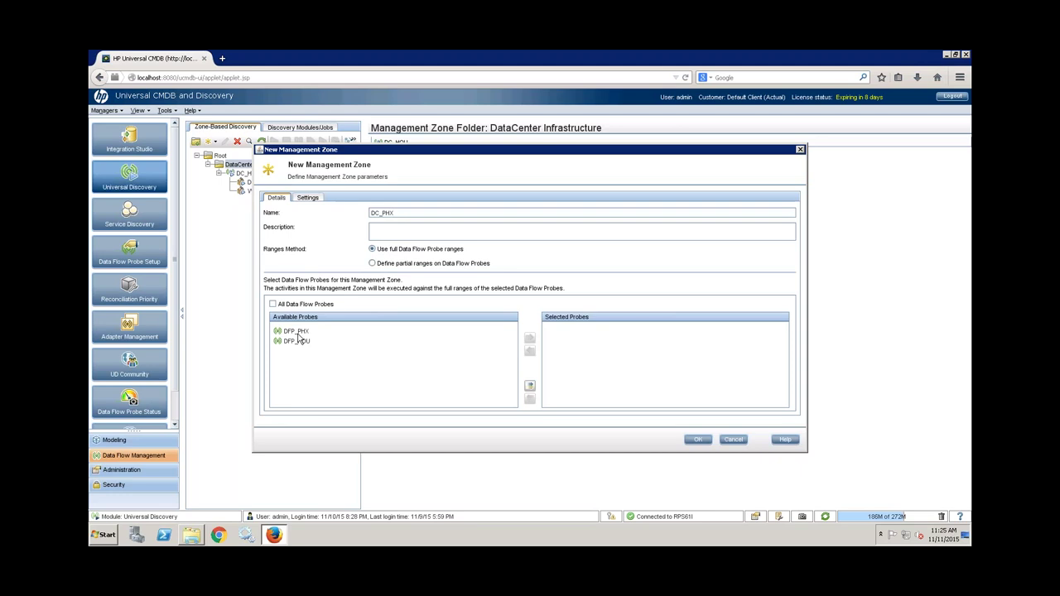
left_click(372, 263)
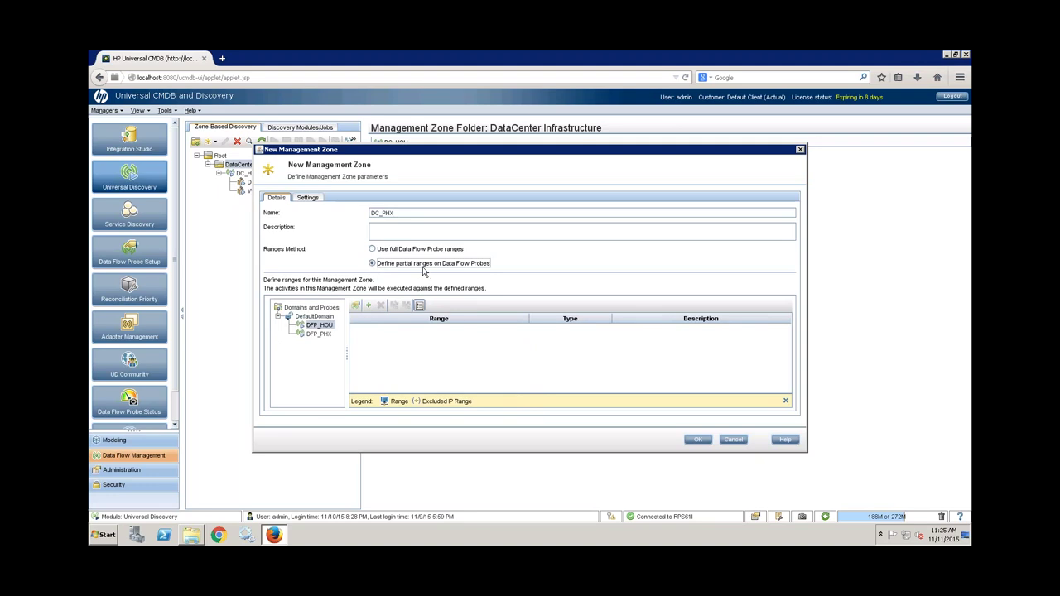
left_click(362, 308)
left_click(364, 205)
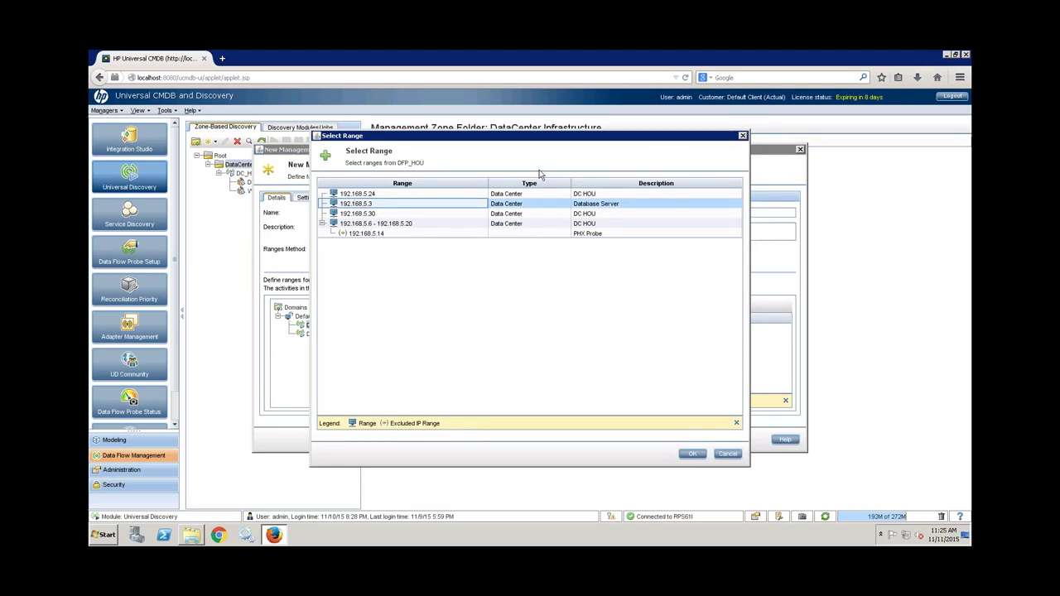
left_click(743, 138)
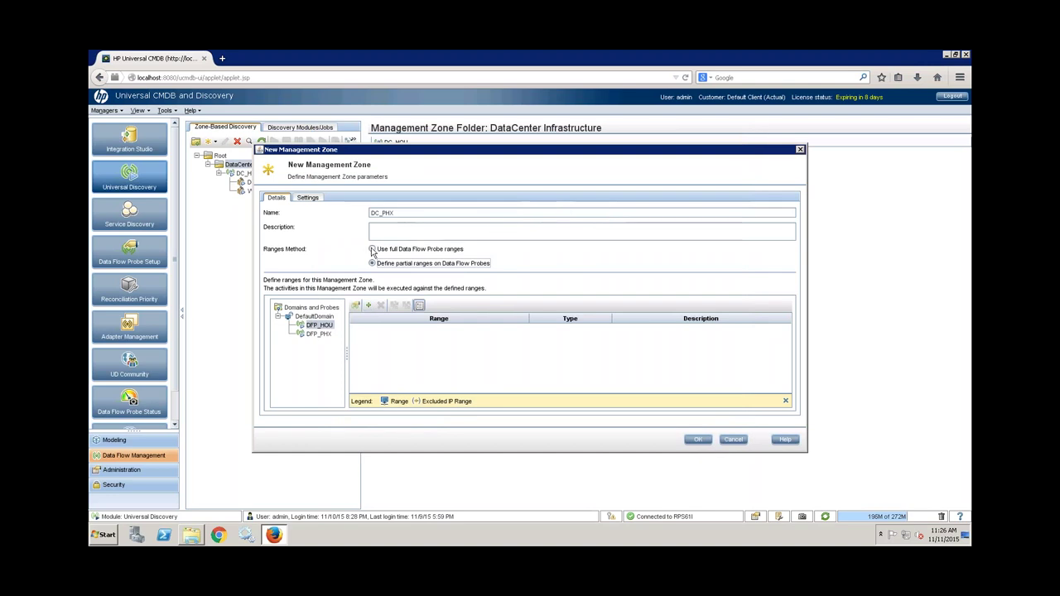
left_click(373, 250)
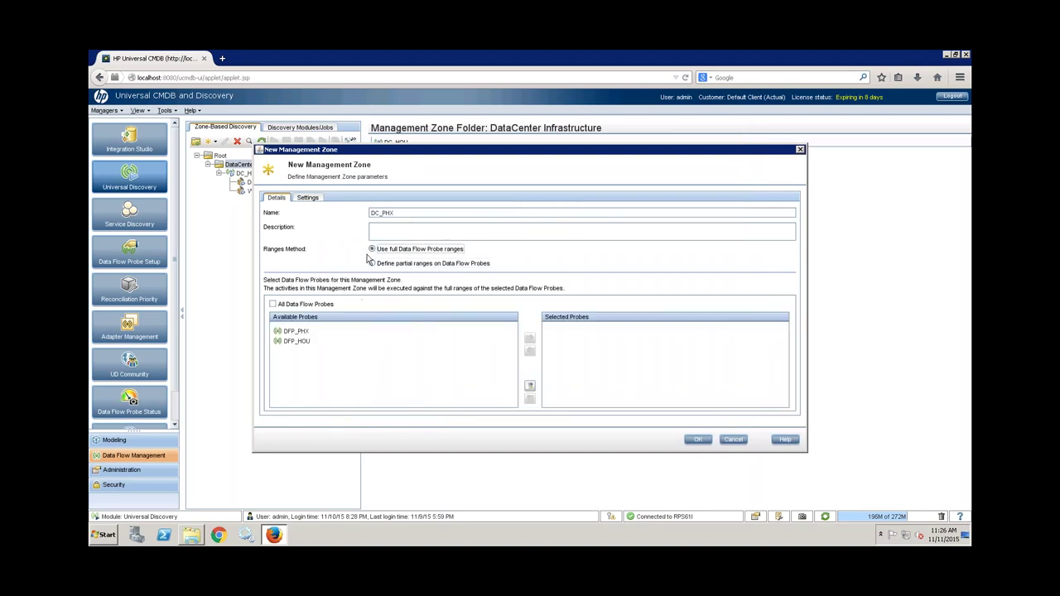
Add the DFP_PHX probe to the selected probes of the new management zone.
left_click(304, 333)
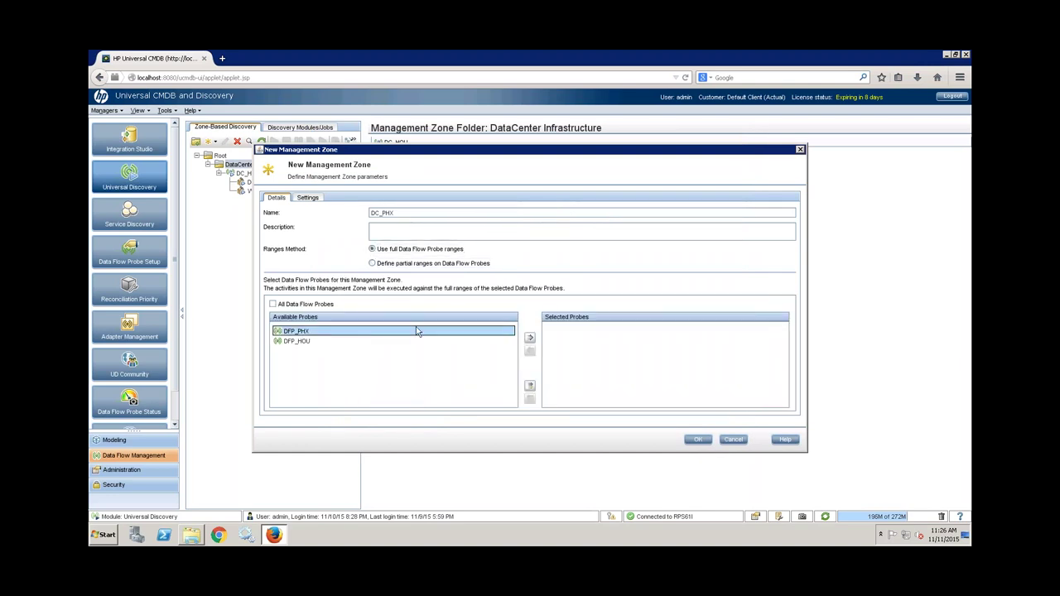
left_click(530, 339)
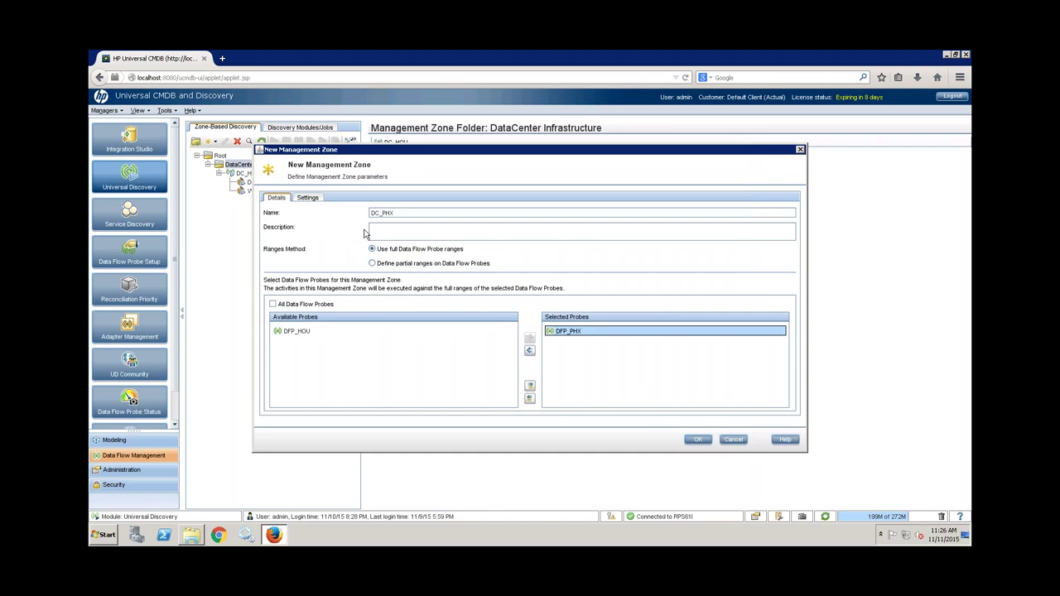
Examine the new zone's general settings and application signature categories, including the signatures under HP BAC.
left_click(307, 198)
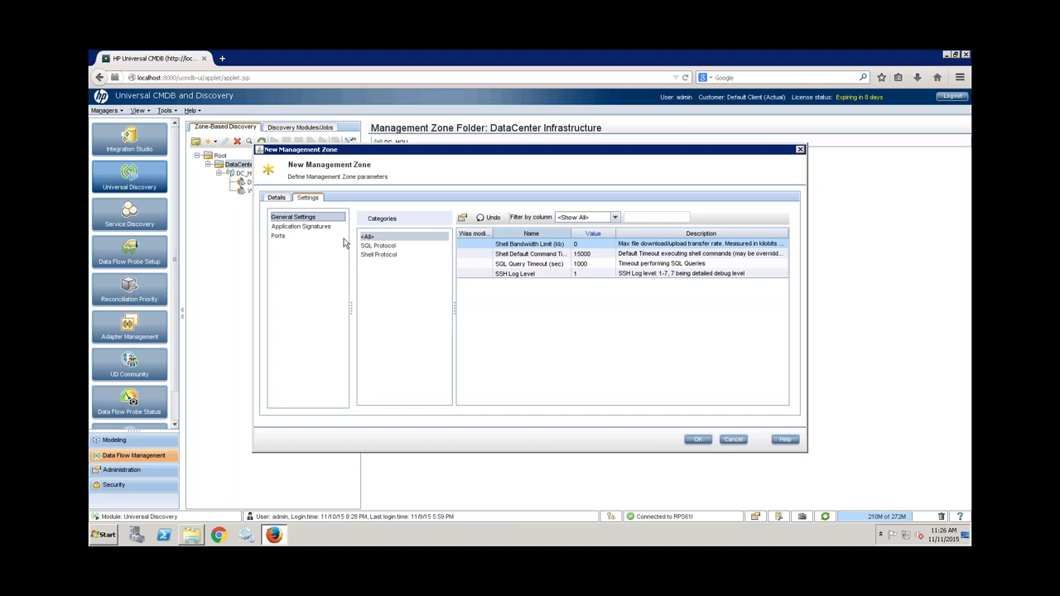
left_click(292, 228)
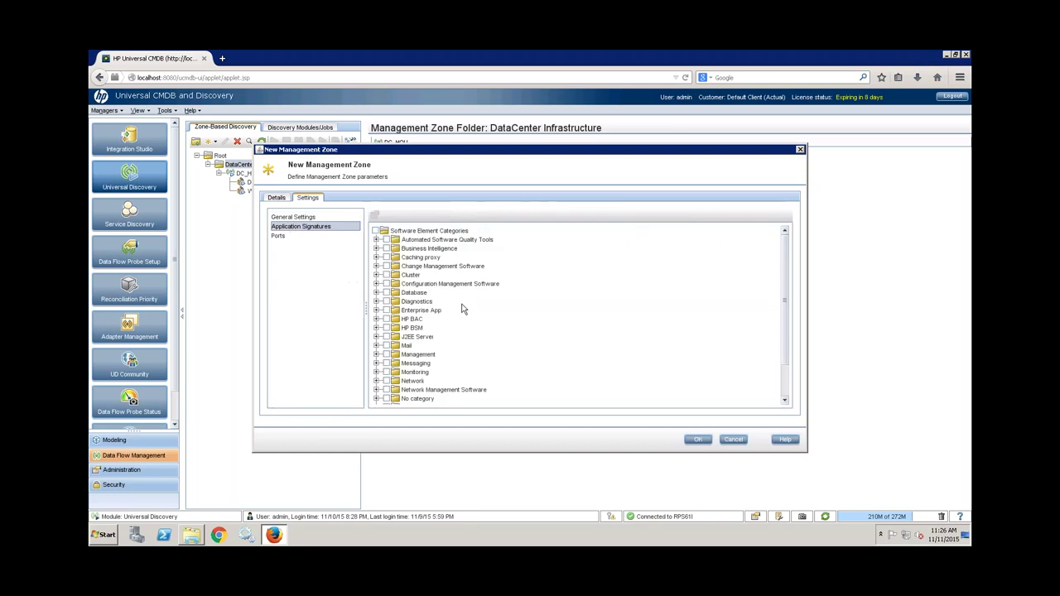
scroll(461, 309, "down", 1)
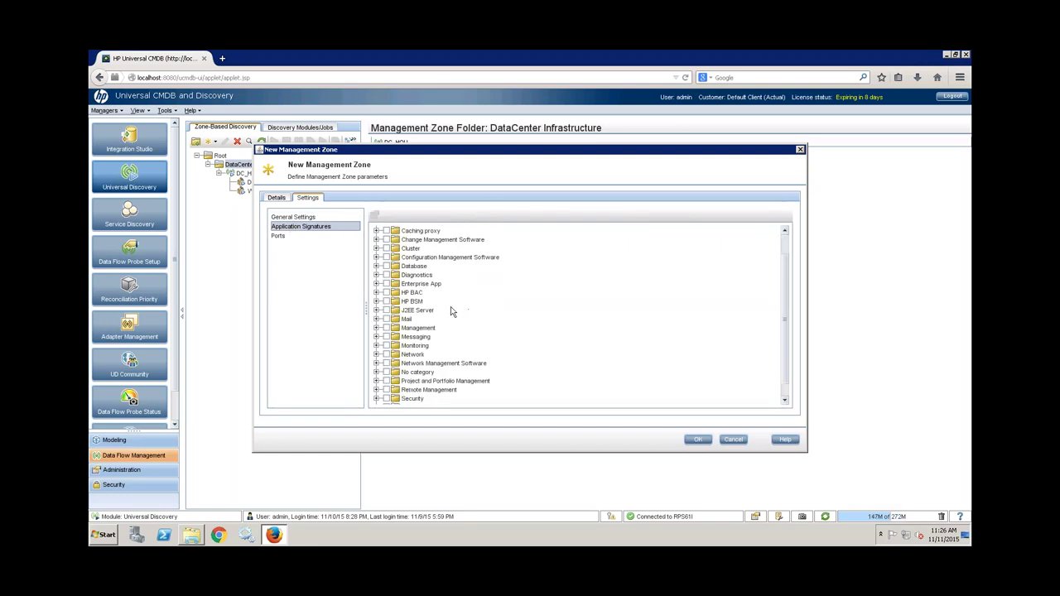
left_click(376, 292)
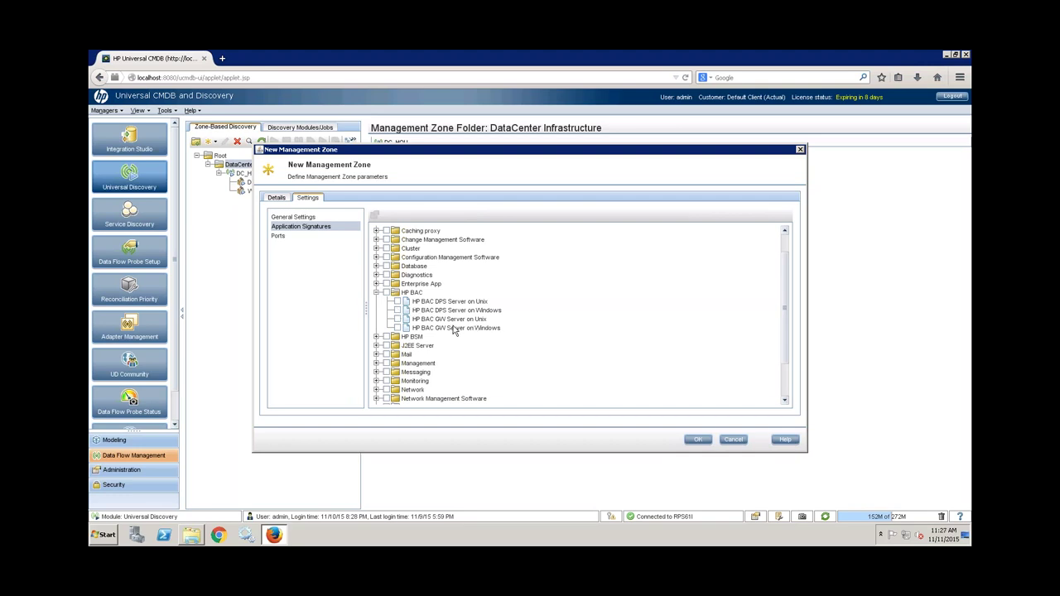
left_click(376, 292)
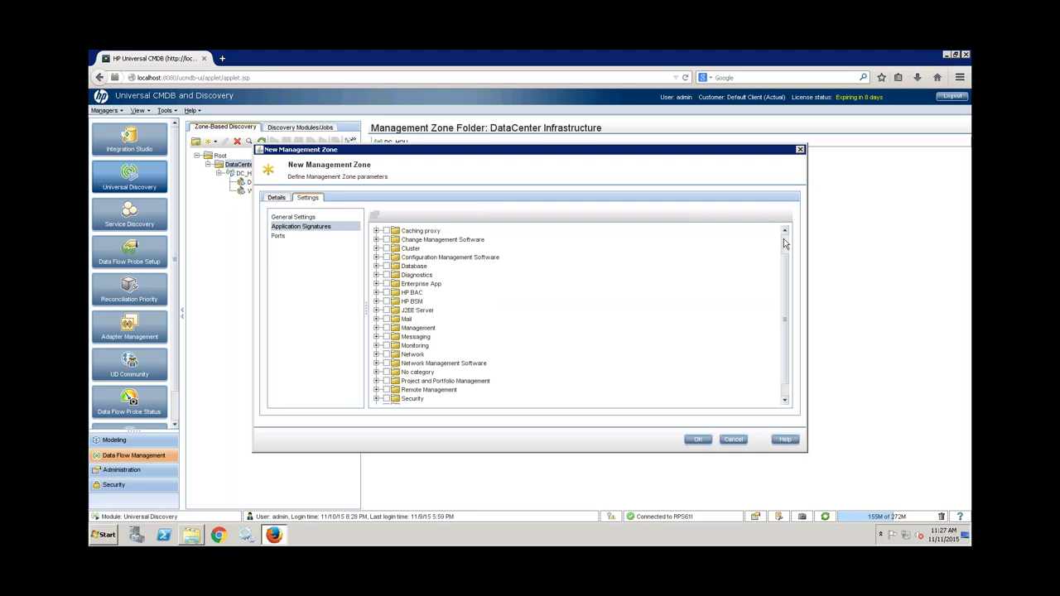
scroll(778, 242, "up", 1)
Examine the new zone's global TCP ports list down to the sql entry, and return to the zone details.
left_click(279, 236)
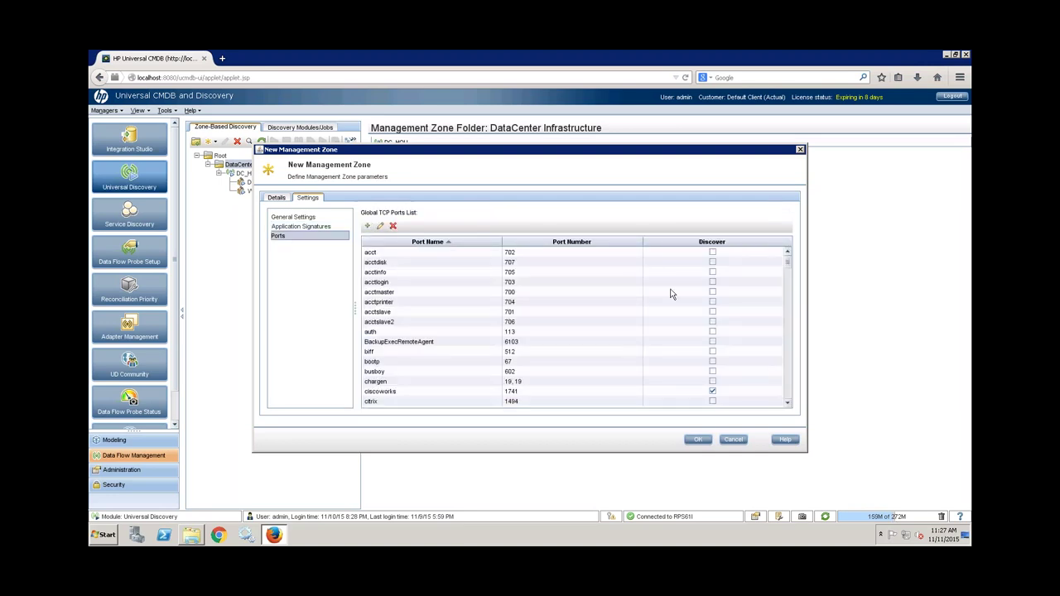
left_click_drag(791, 264, 801, 375)
left_click(486, 381)
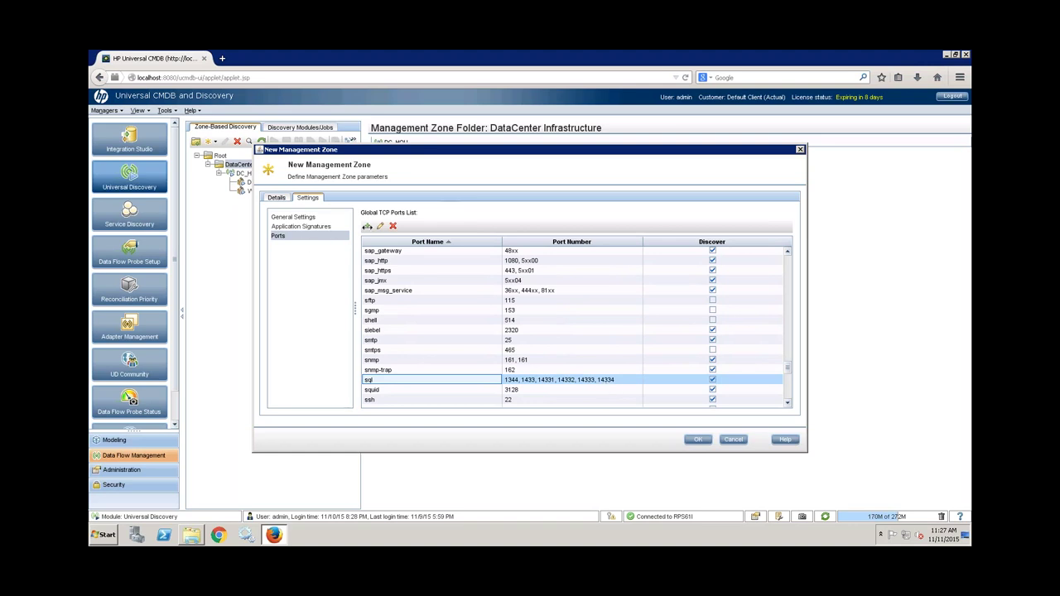
left_click(277, 198)
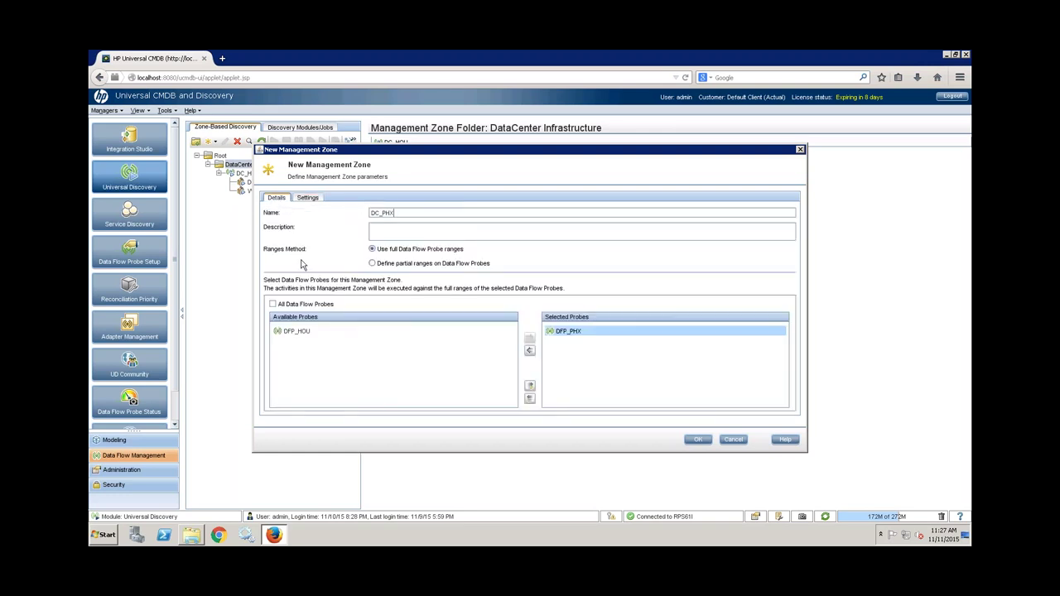
Create the DC_PHX management zone with the full ranges of the DFP_PHX probe.
left_click(698, 441)
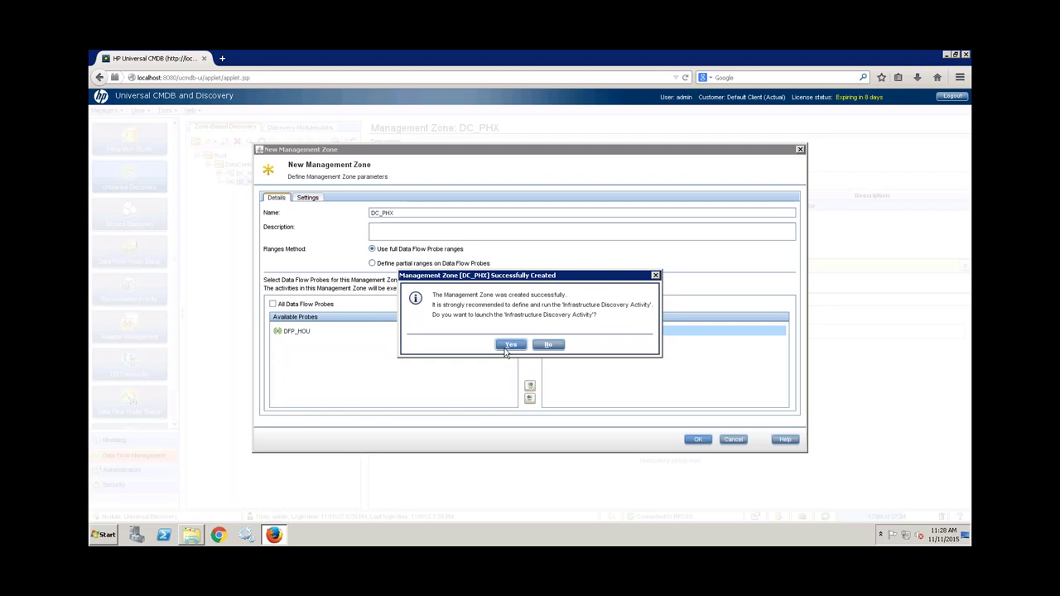
Launch a new infrastructure discovery activity for the DC_PHX zone and name it Inventory.
left_click(509, 345)
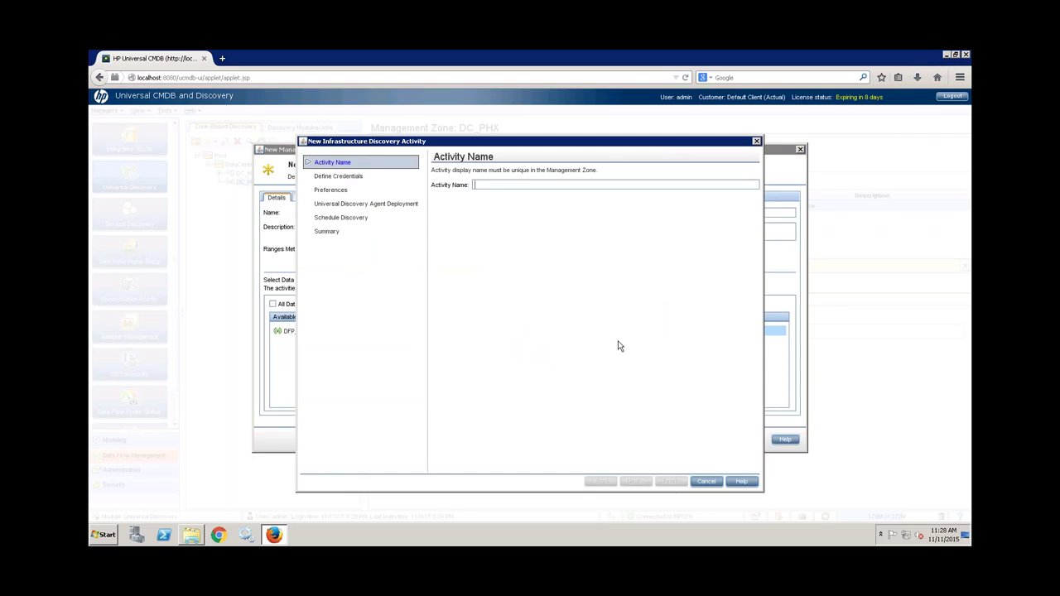
type("Inventory")
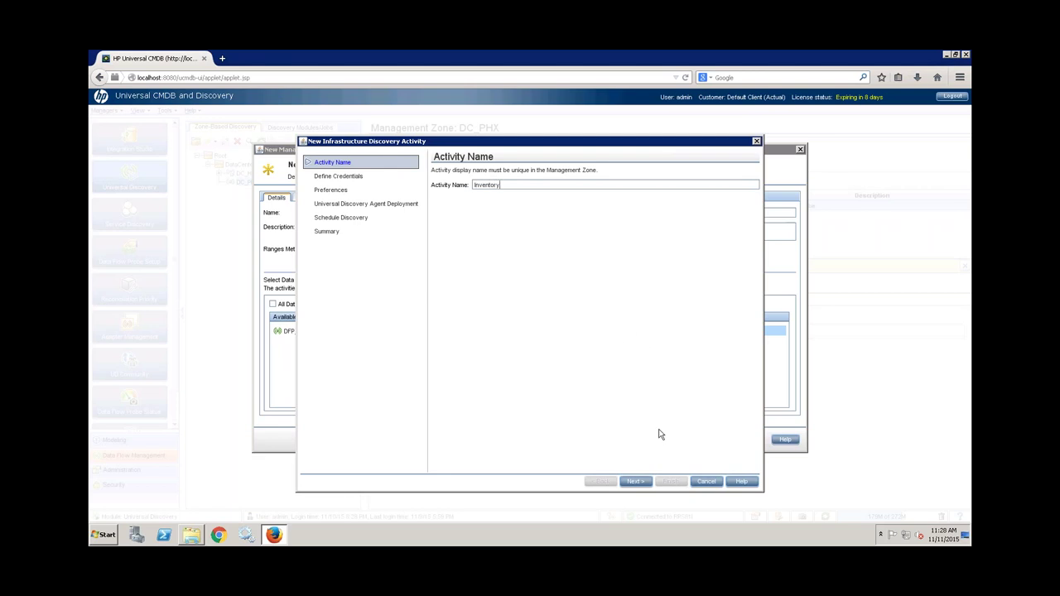
left_click(635, 481)
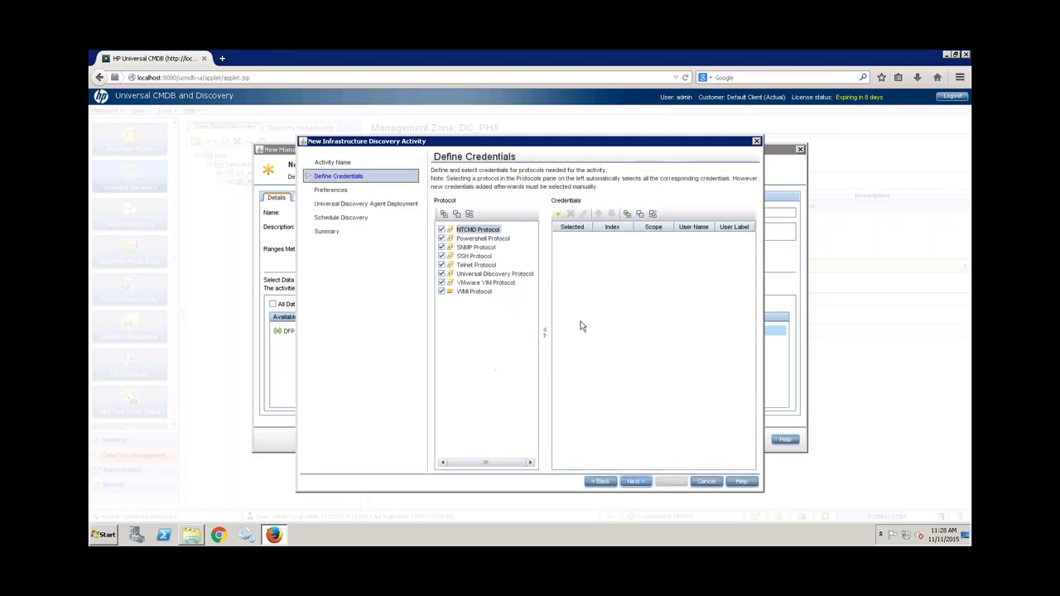
Check the activity's WMI Protocol credentials and disable pinging all IPv6 addresses within the management zone's ranges.
left_click(479, 294)
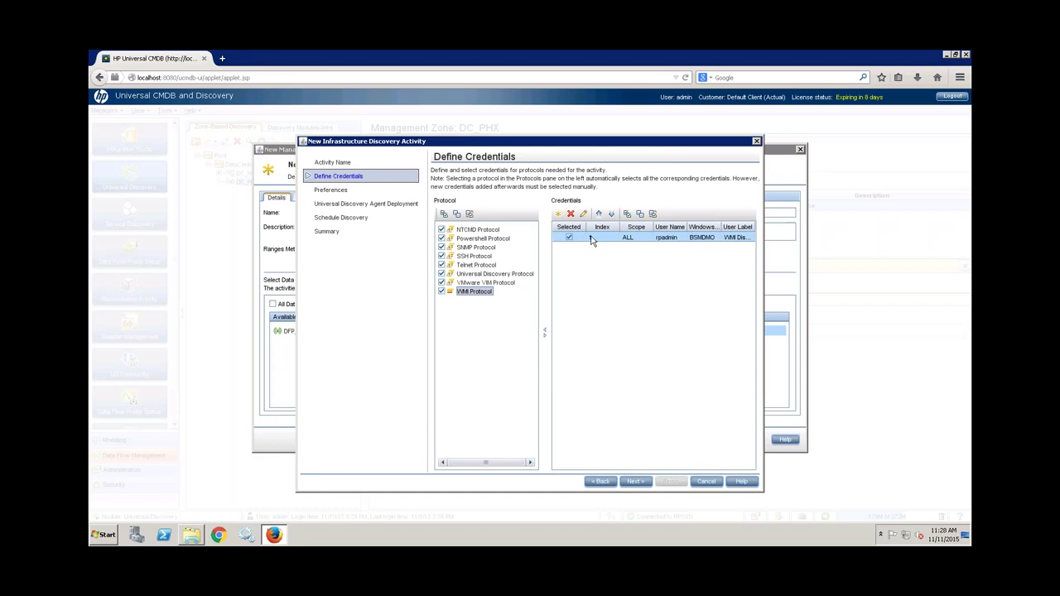
left_click(635, 482)
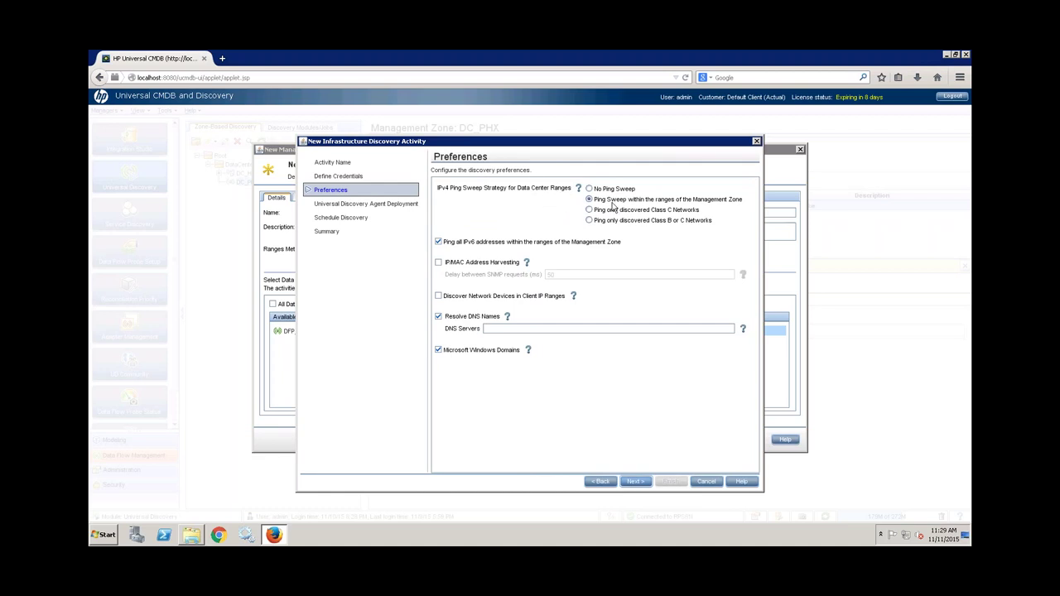
left_click(438, 242)
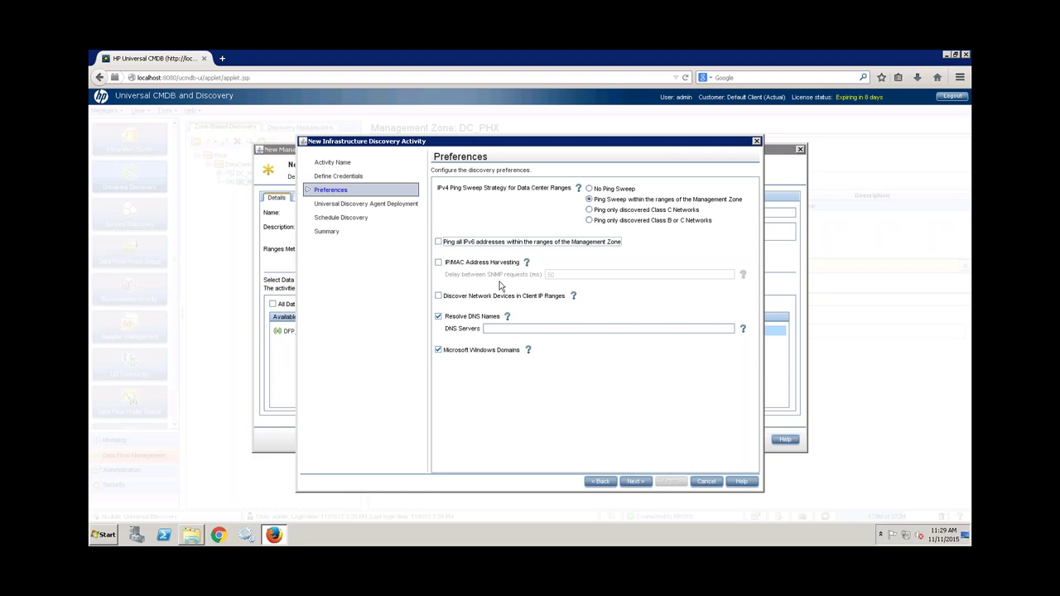
left_click(634, 482)
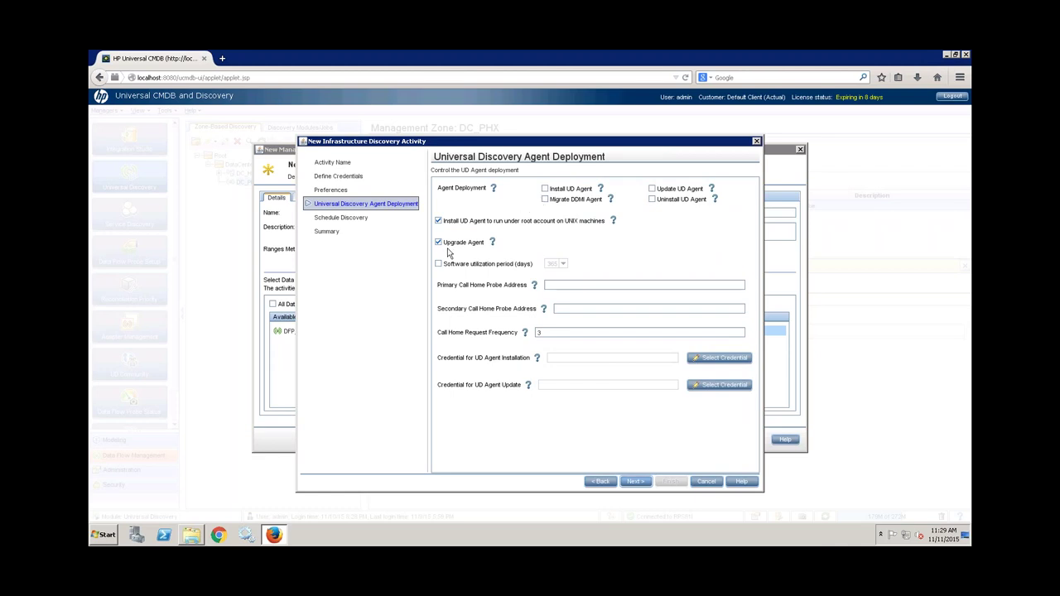
Disable running the UD Agent under the root account on UNIX machines and disable Upgrade Agent for the activity.
left_click(439, 221)
left_click(439, 243)
left_click(636, 482)
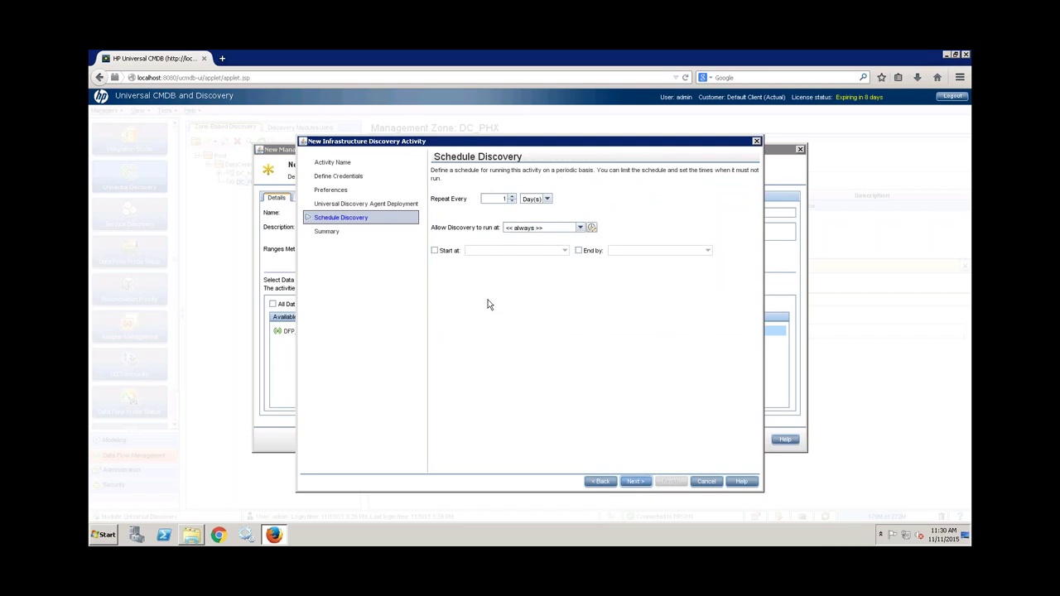
Examine the activity's schedule options: the repeat interval units, the allowed run times and the time template definitions.
left_click(547, 199)
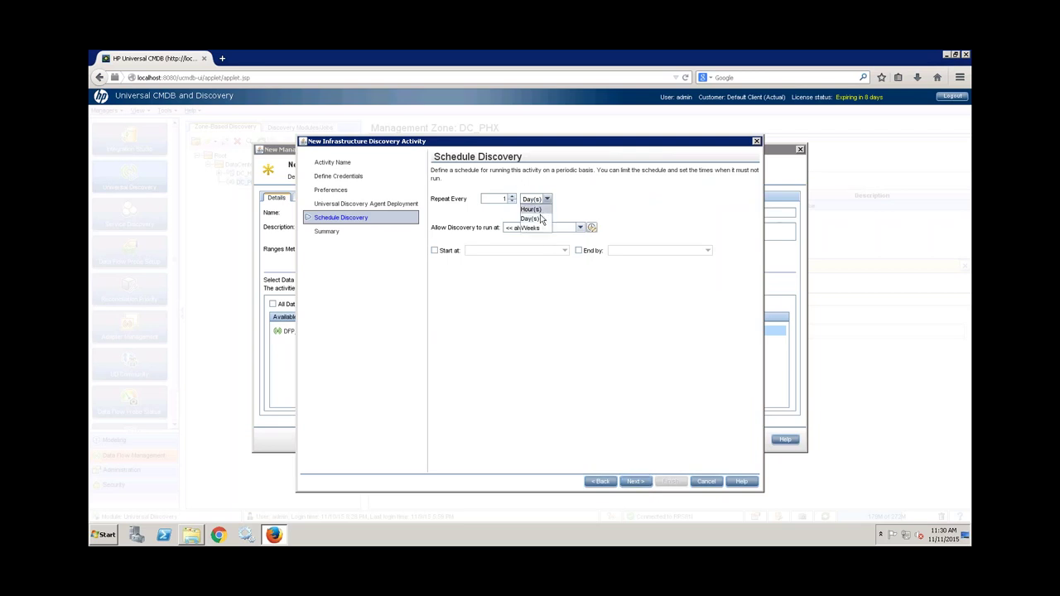
left_click(578, 215)
left_click(581, 227)
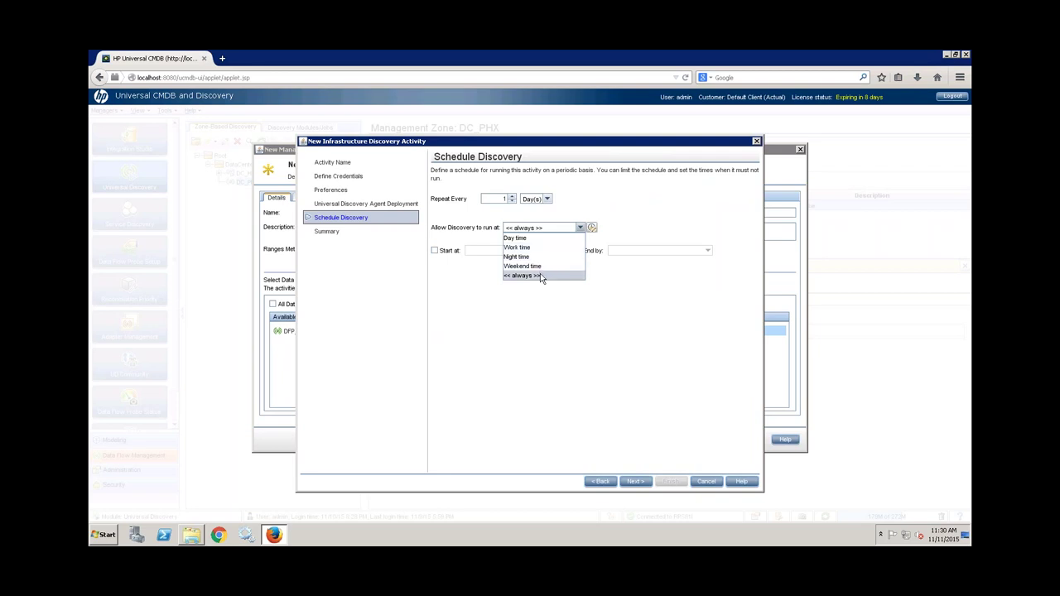
left_click(474, 306)
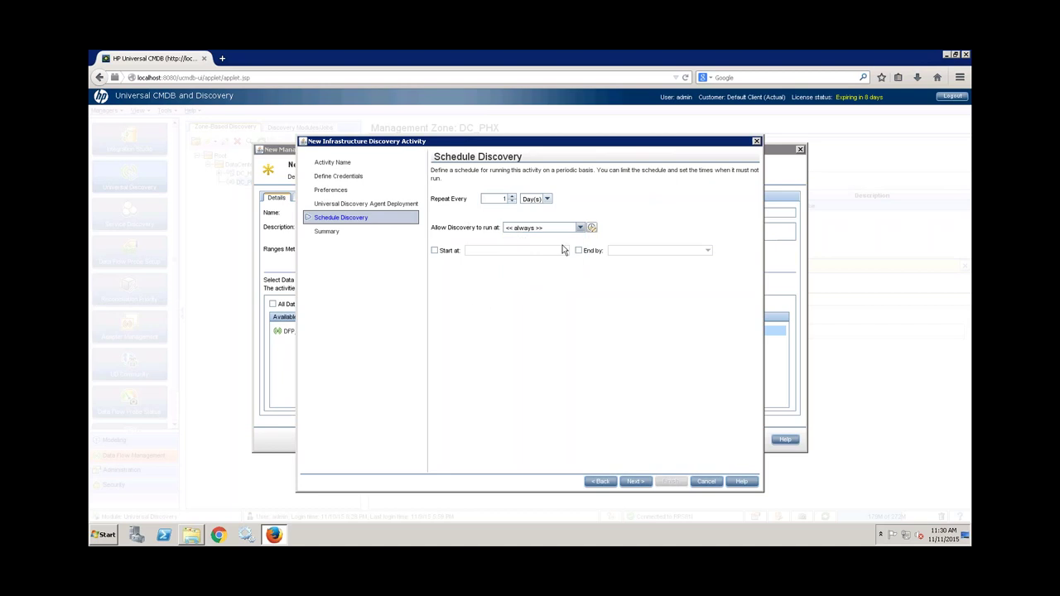
left_click(592, 229)
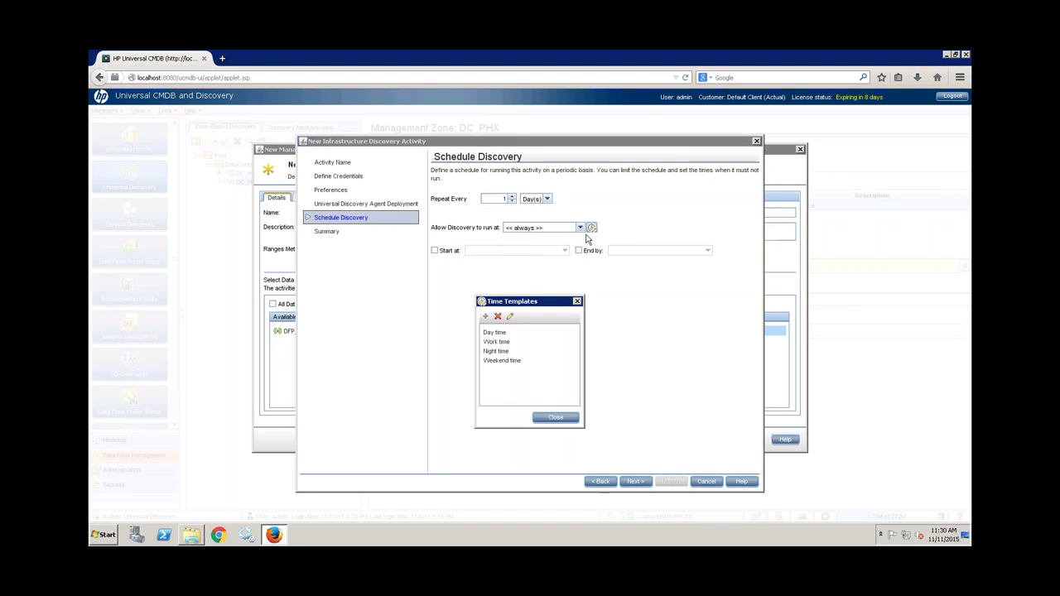
left_click(486, 318)
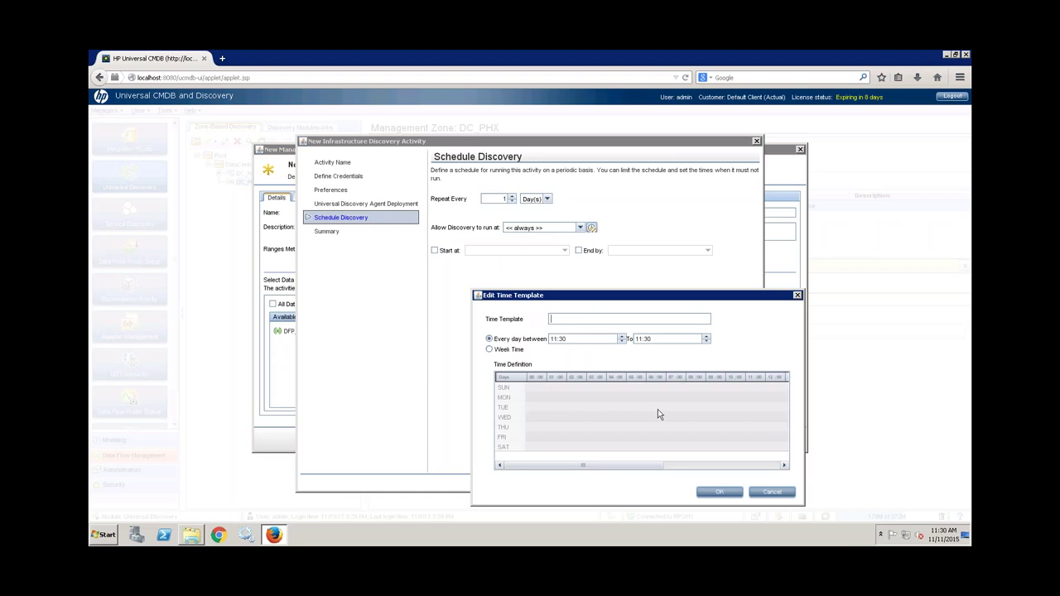
left_click(771, 492)
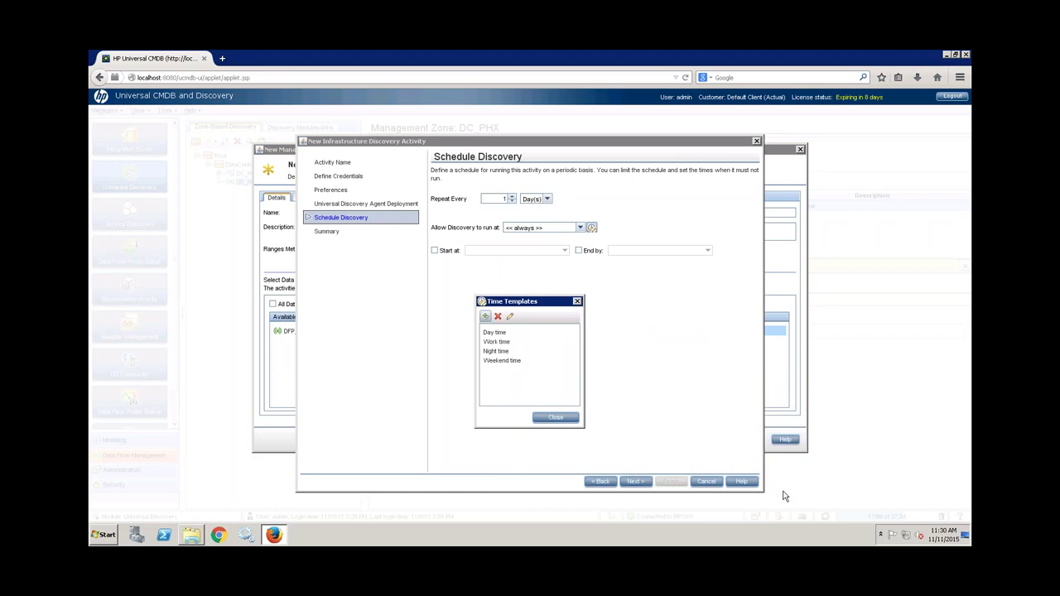
left_click(577, 301)
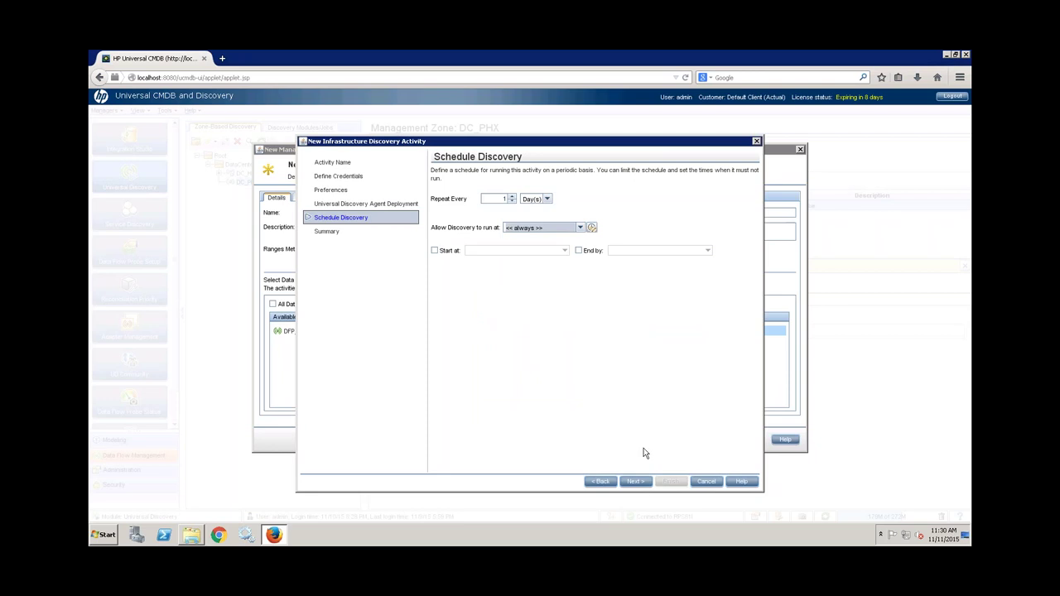
Review the summary and finish creating the Inventory activity without activating it.
left_click(634, 482)
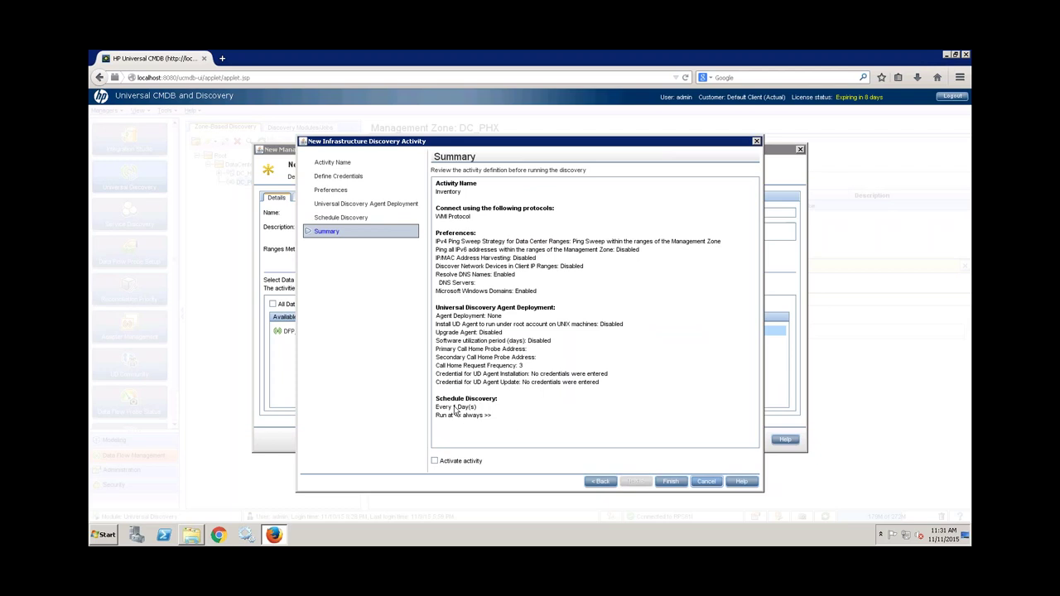
left_click(435, 461)
left_click(671, 483)
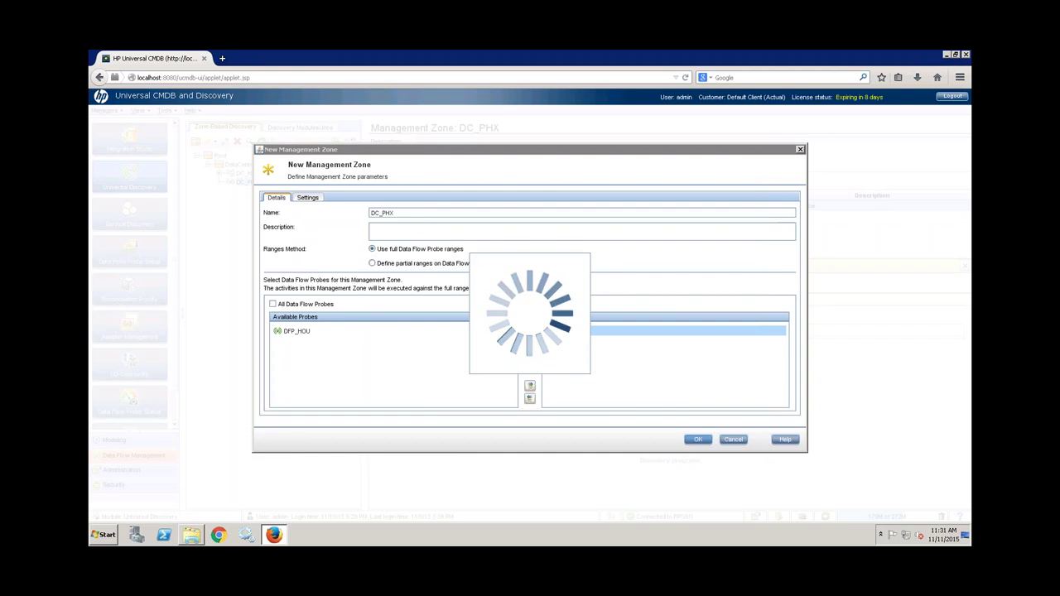
key("Return")
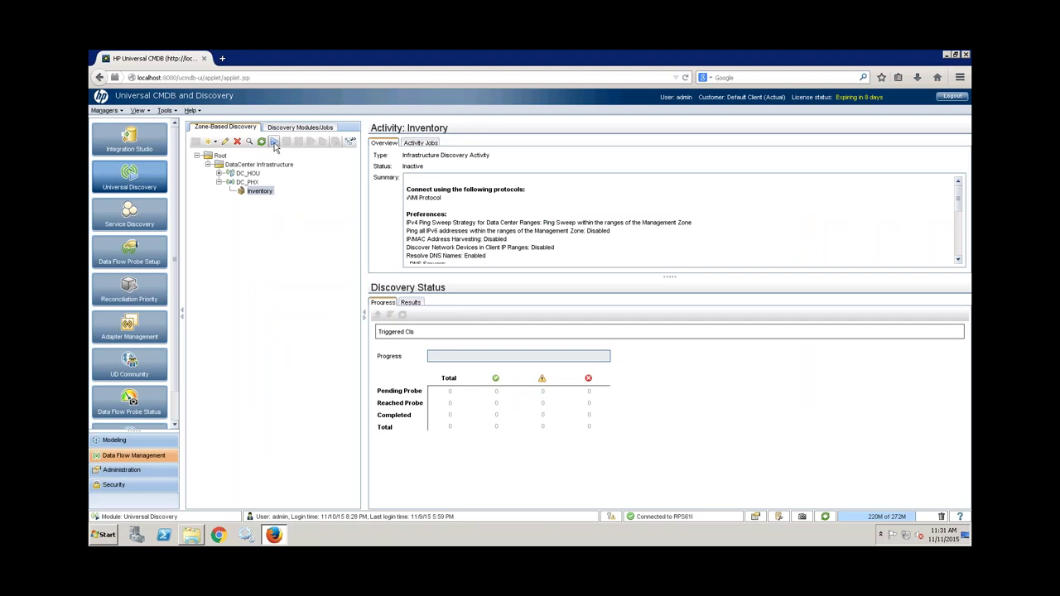
Examine the Inventory activity's available actions and its list of activity jobs, and return to its overview.
right_click(266, 191)
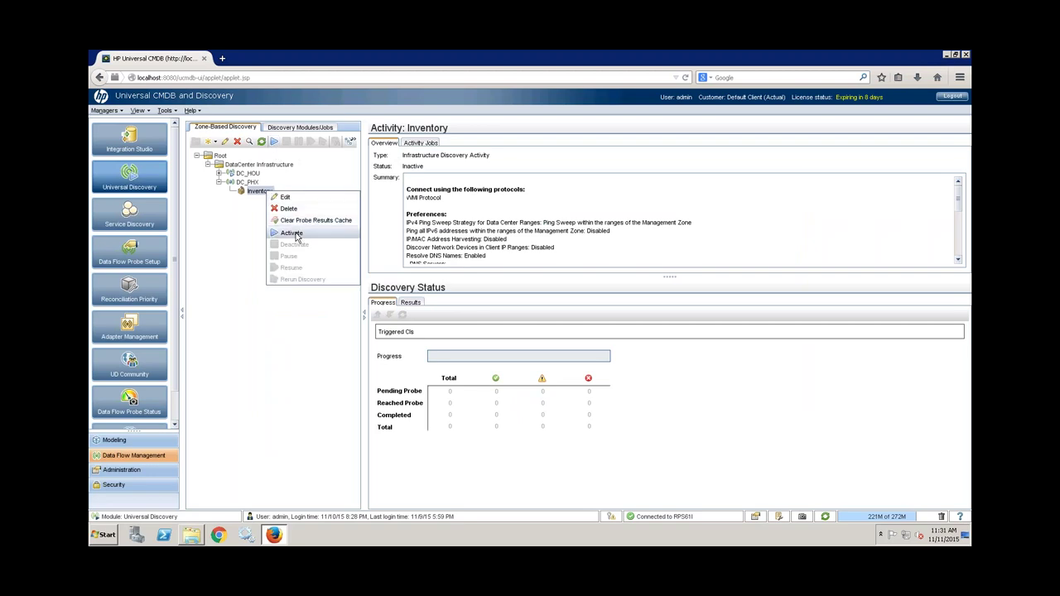
left_click(228, 220)
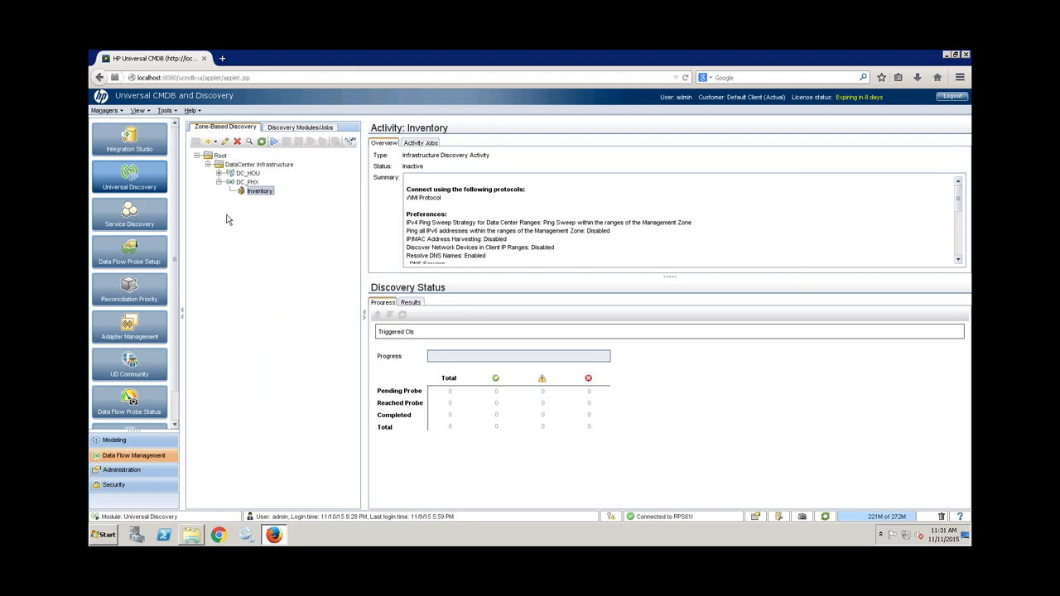
left_click(420, 144)
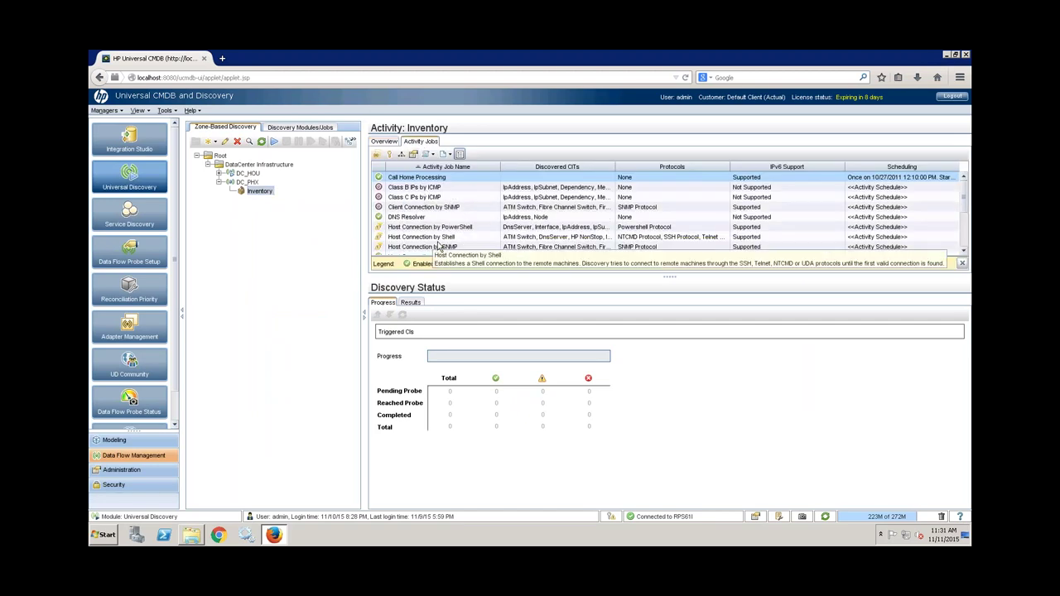
left_click(965, 252)
left_click(964, 252)
left_click(964, 252)
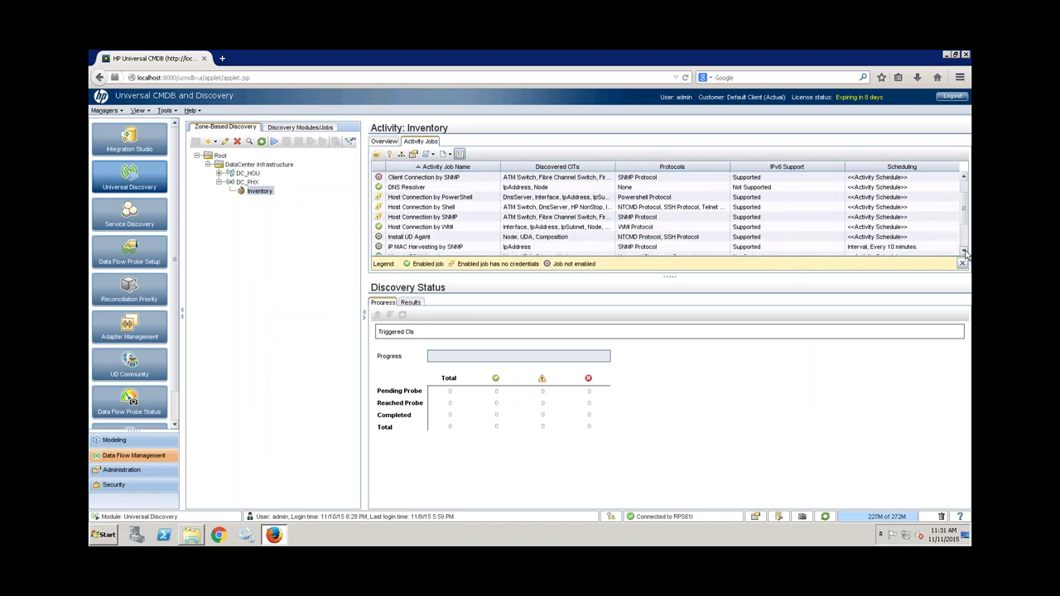
scroll(534, 203, "down", 2)
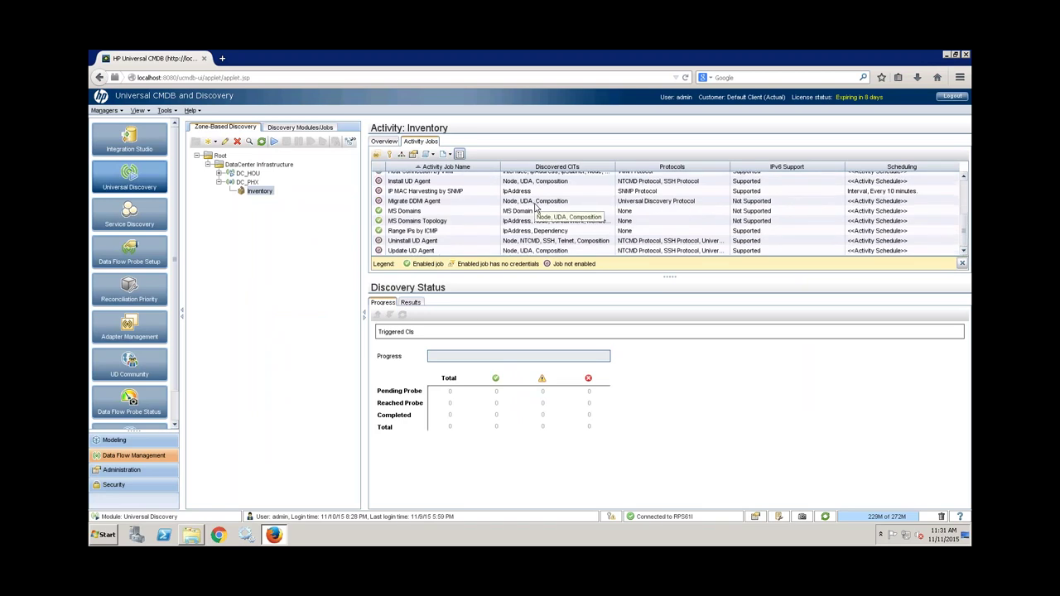
scroll(534, 207, "up", 5)
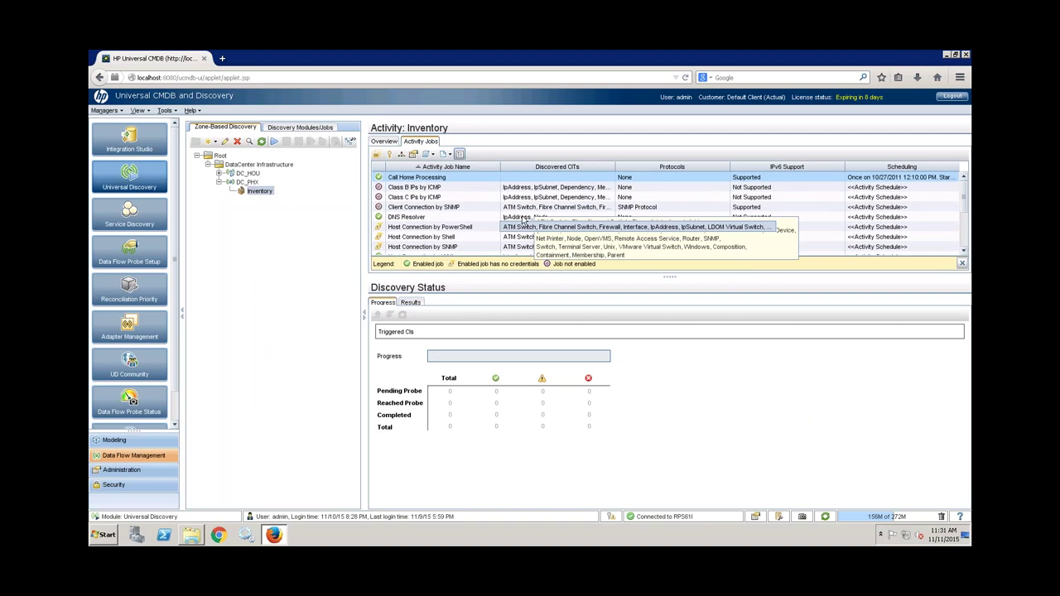
scroll(489, 232, "down", 2)
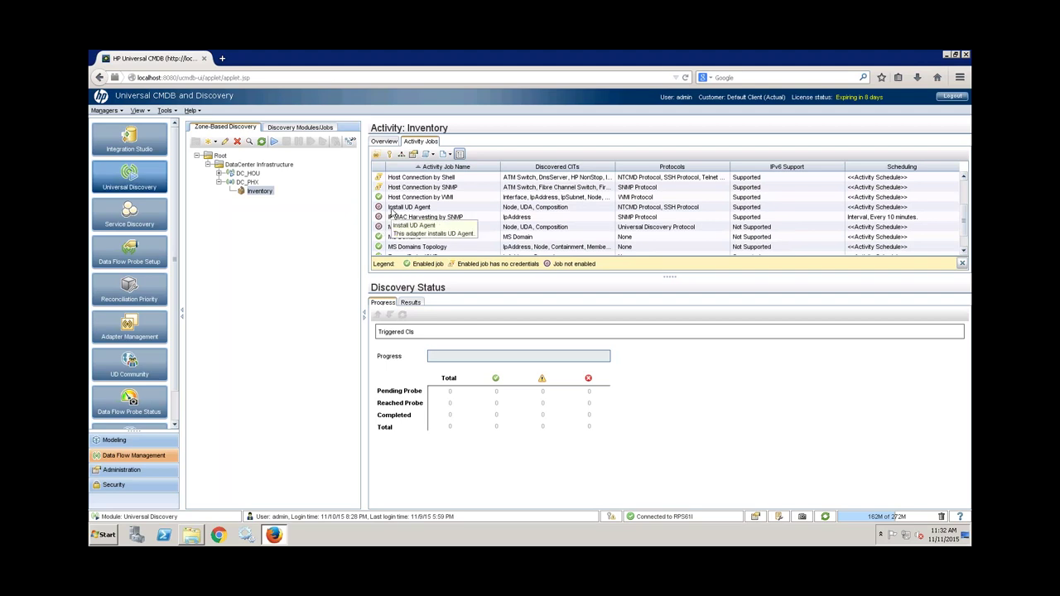
scroll(398, 222, "up", 2)
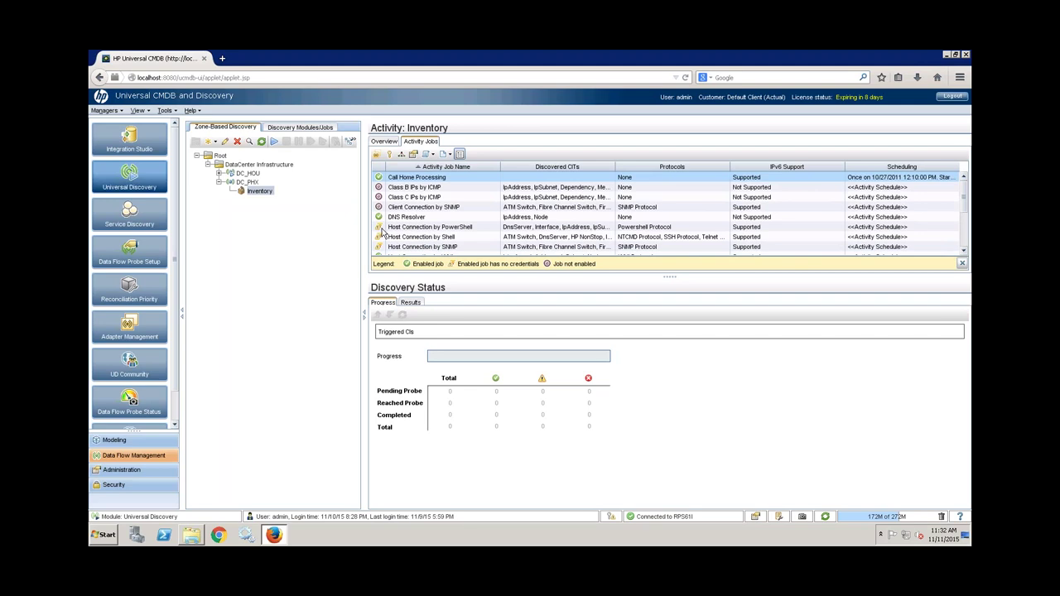
left_click(383, 142)
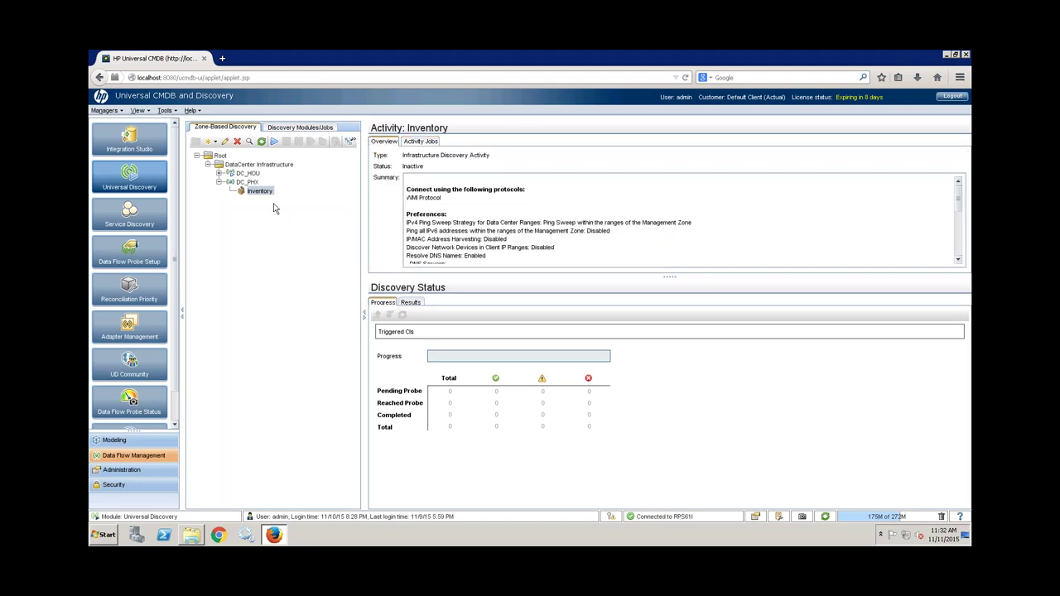
Delete the Inventory discovery activity from the DC_PHX zone and minimize the remote desktop session.
left_click(237, 142)
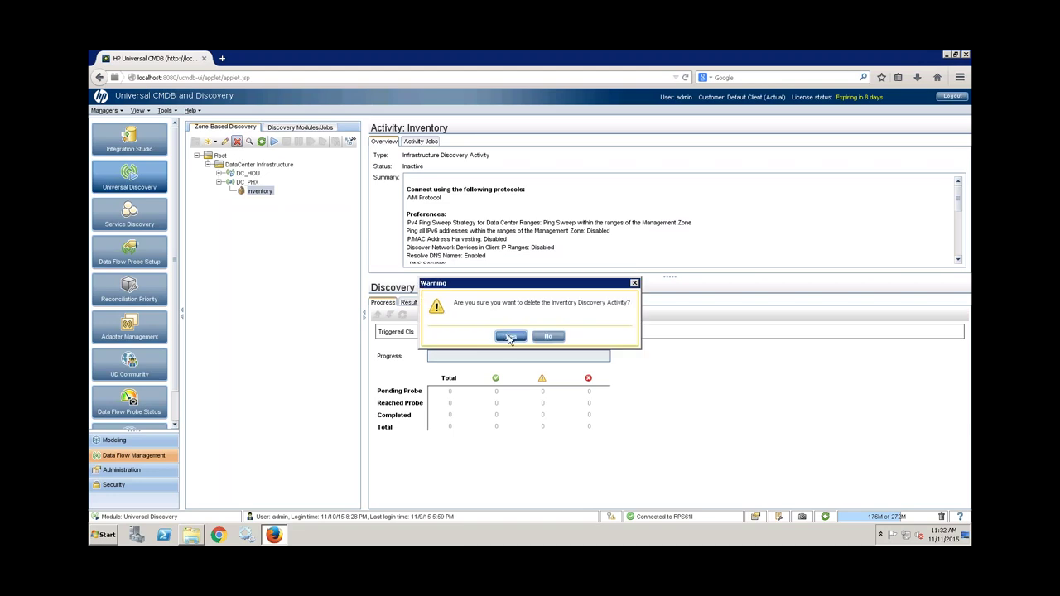
key("Return")
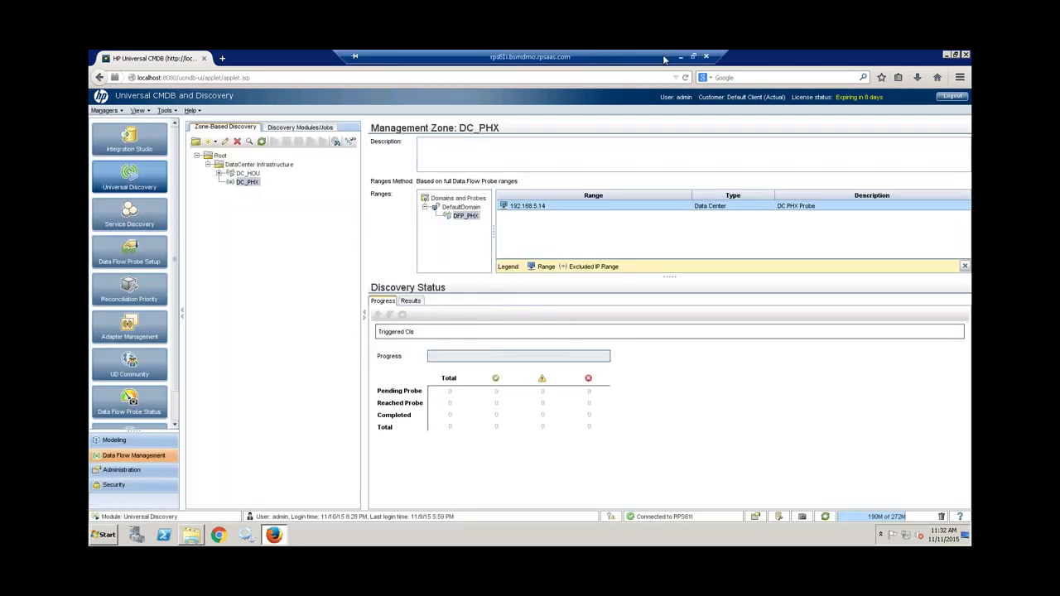
left_click(680, 57)
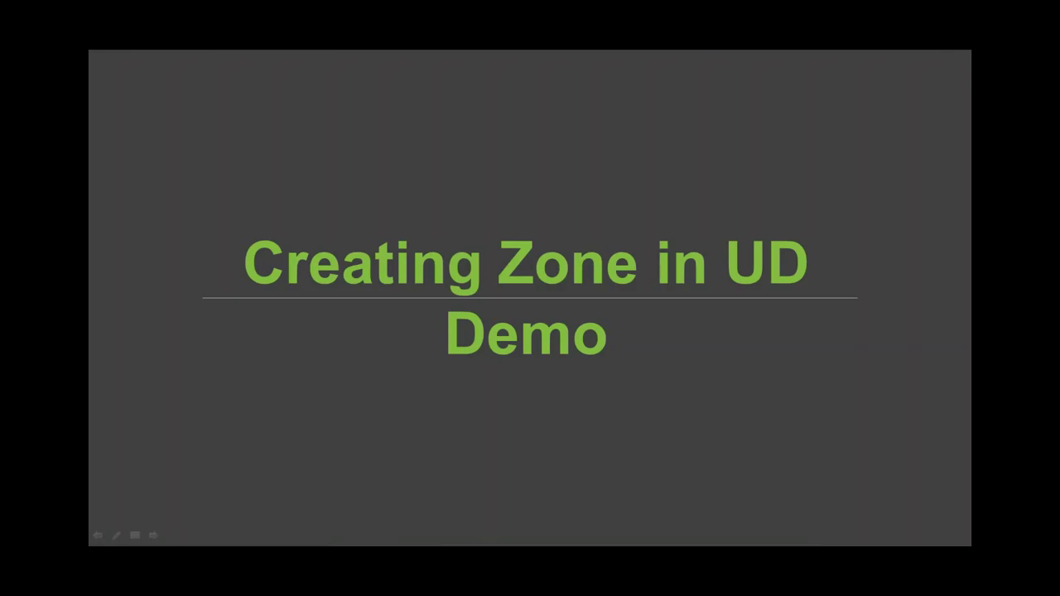
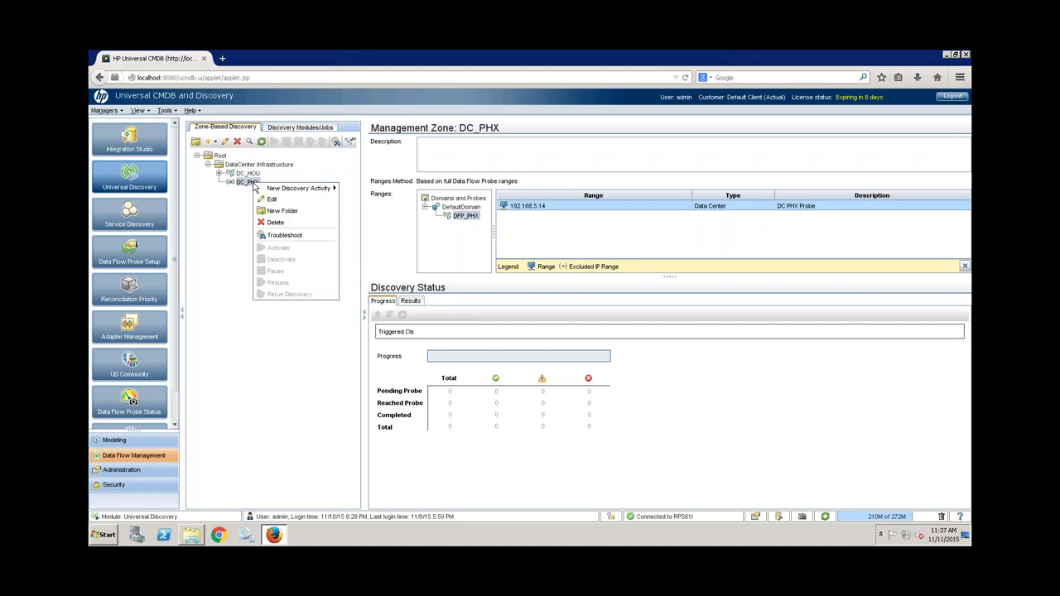
Start a new discovery activity in the DC_PHX zone from the Discover IP template and name it Discover_IP_PHX.
mouse_move(270, 190)
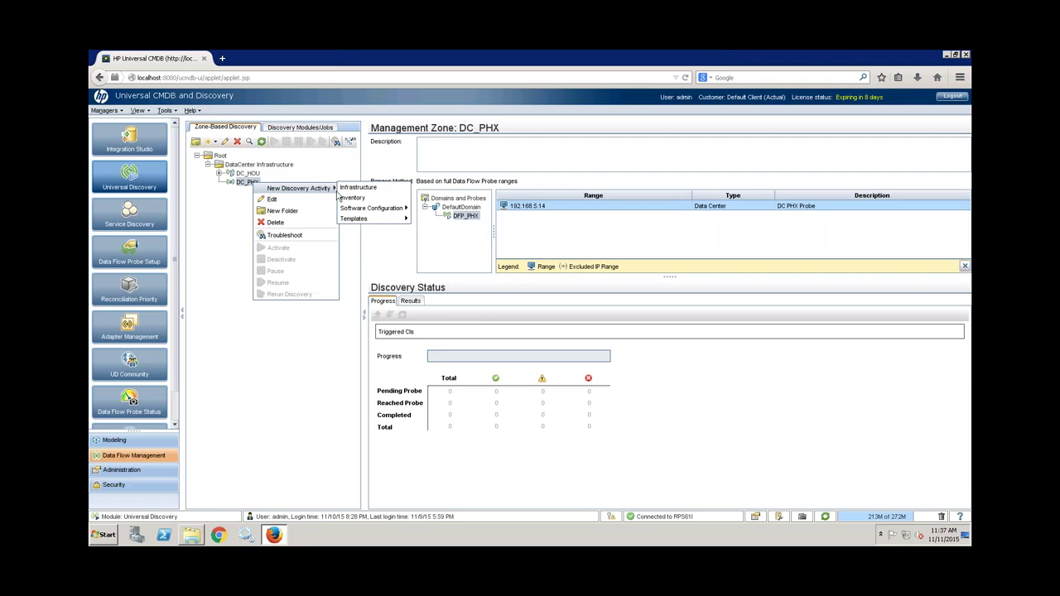
mouse_move(357, 222)
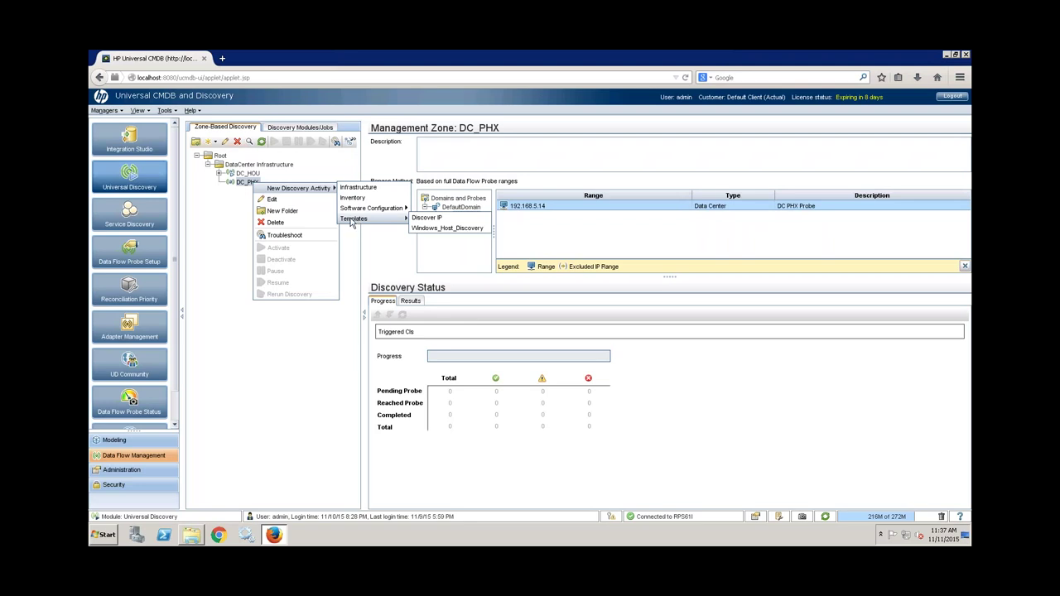
left_click(419, 218)
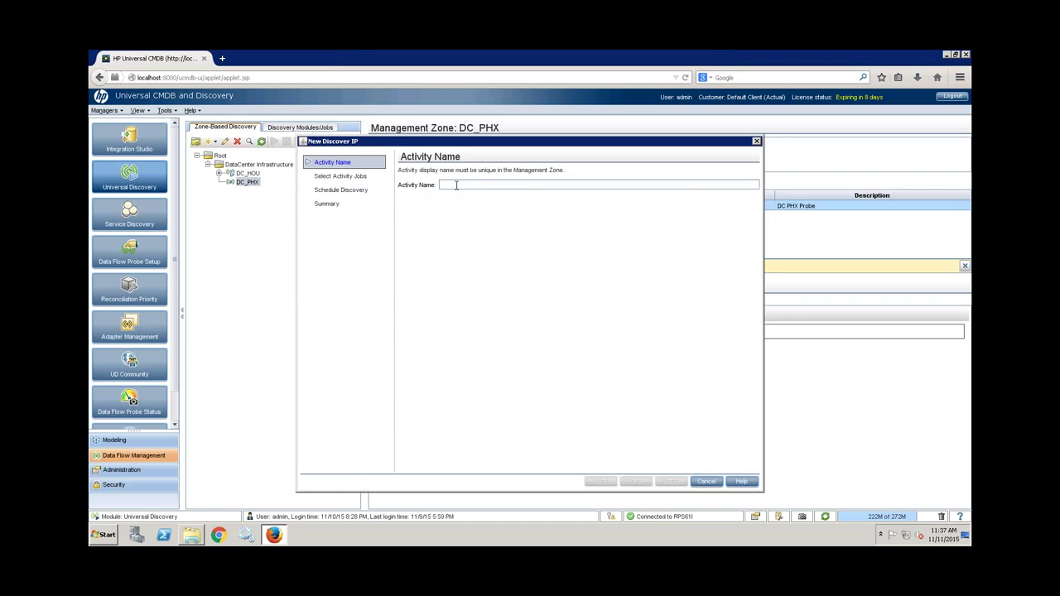
type("Discover_IP_PHX")
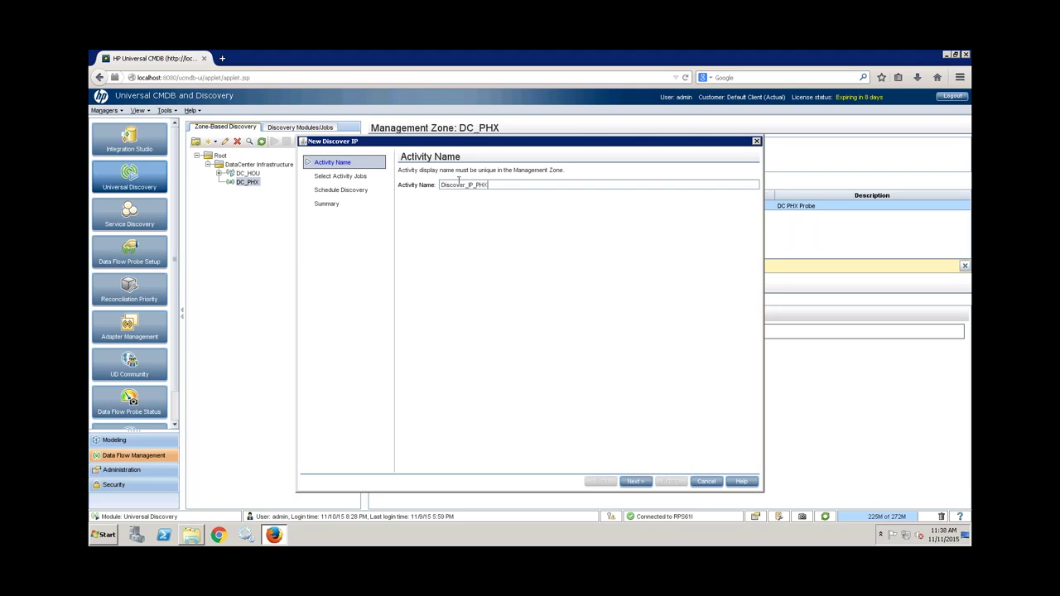
left_click(634, 482)
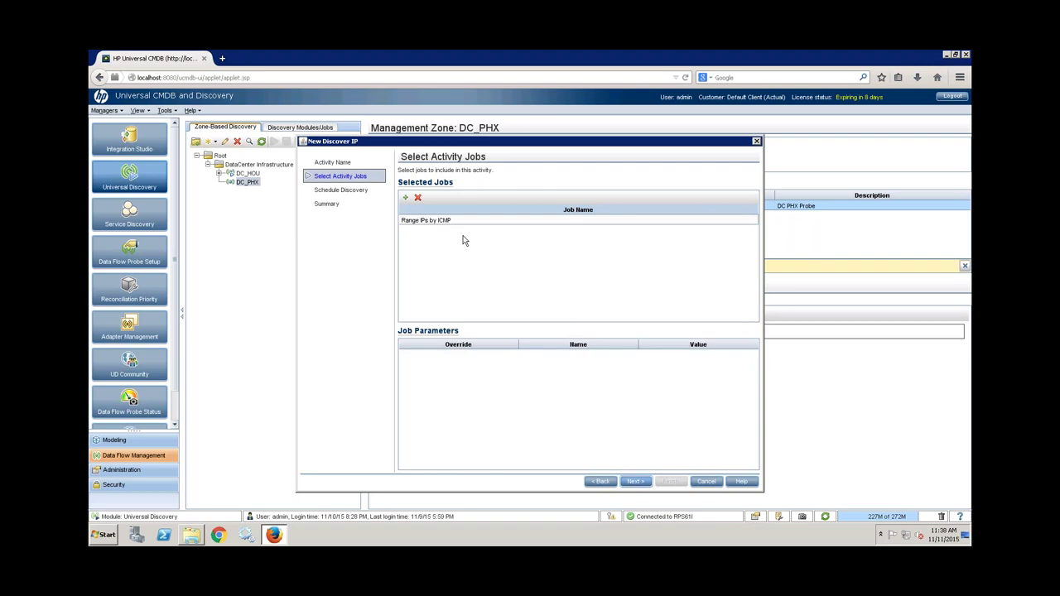
For the Range IPs by ICMP job, override virtualModeDiscover and override isIPv6PingEnabled with the value false.
left_click(453, 222)
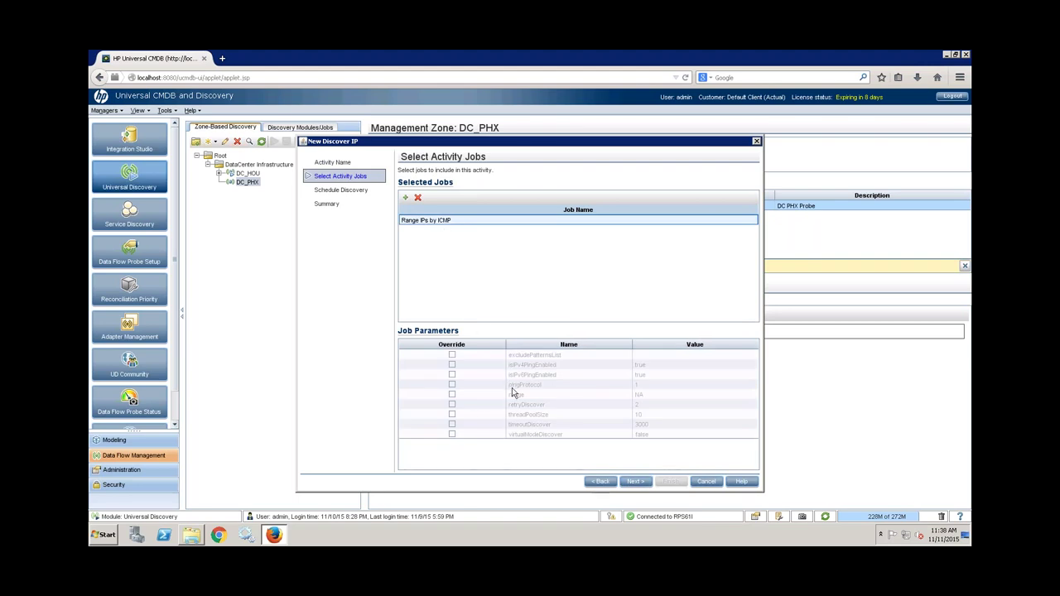
left_click(452, 435)
double_click(656, 434)
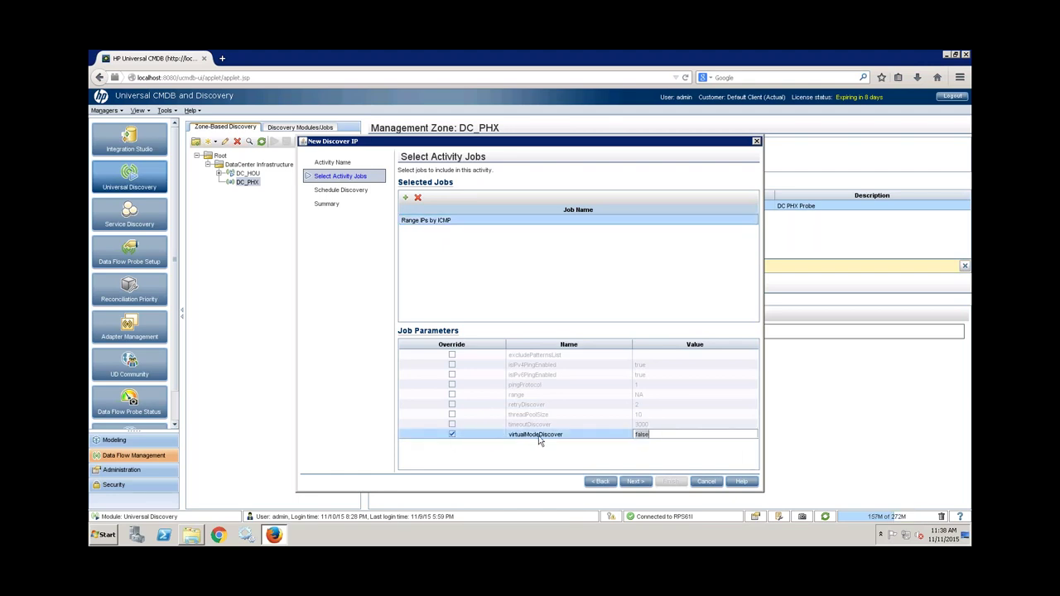
left_click(453, 374)
double_click(653, 376)
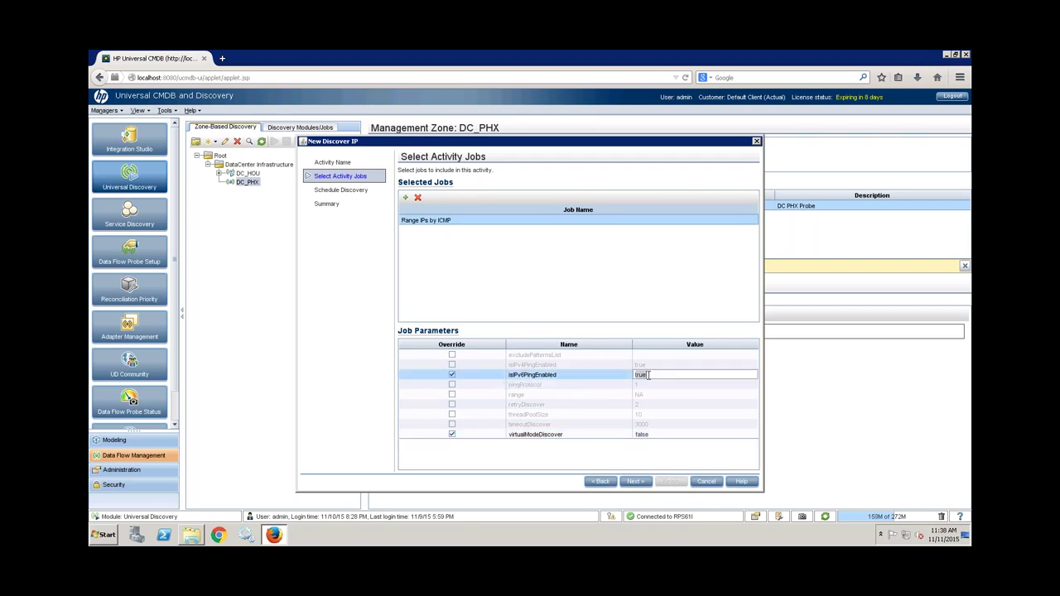
key("BackSpace")
key("BackSpace")
key("BackSpace")
key("BackSpace")
type("fals")
left_click(635, 482)
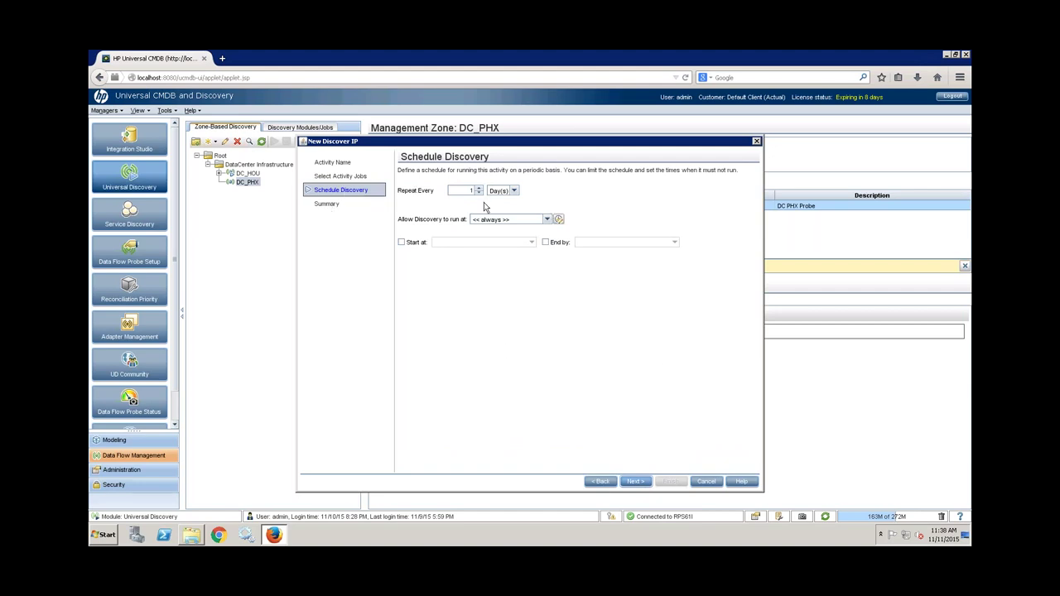
Finish creating the Discover_IP_PHX activity with the default schedule and activation enabled, and refresh its discovery progress.
left_click(635, 483)
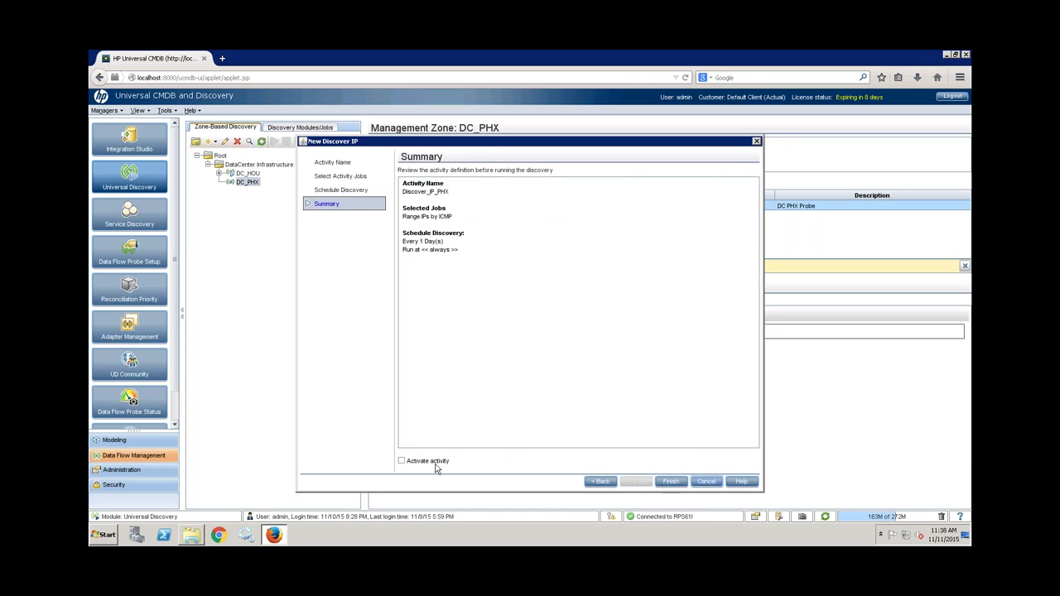
left_click(401, 461)
key("Return")
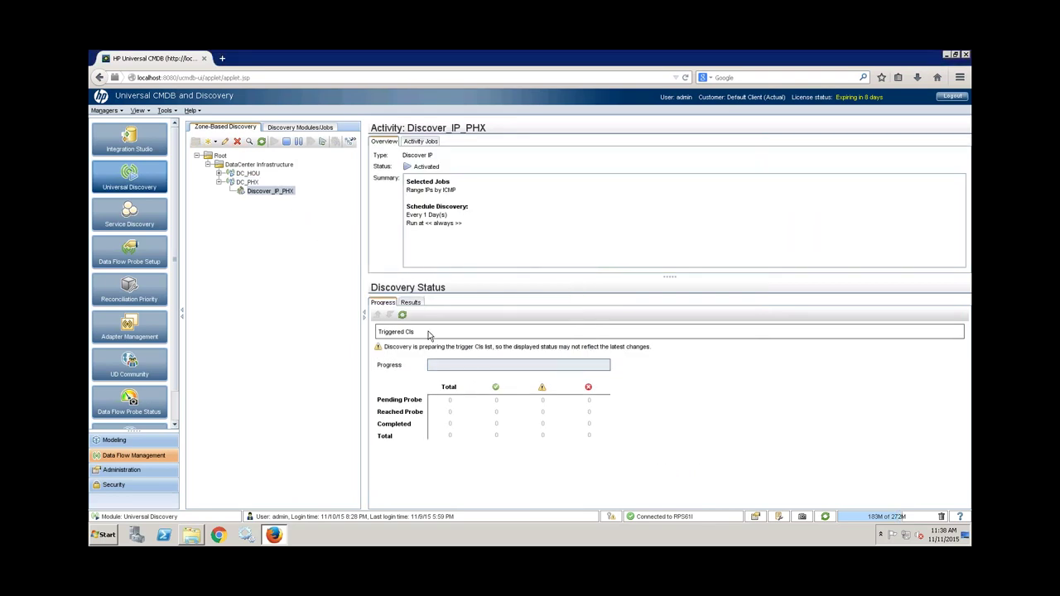
left_click(402, 315)
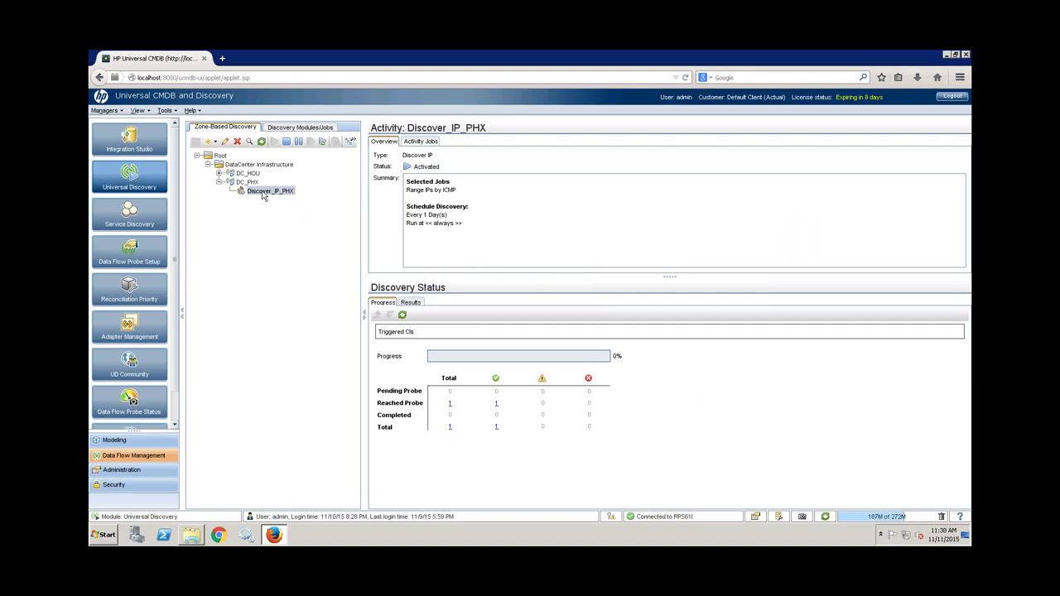
Start another discovery activity in the DC_PHX zone from the Windows_Host_Discovery template and name it Win_Host_PHX.
left_click(247, 182)
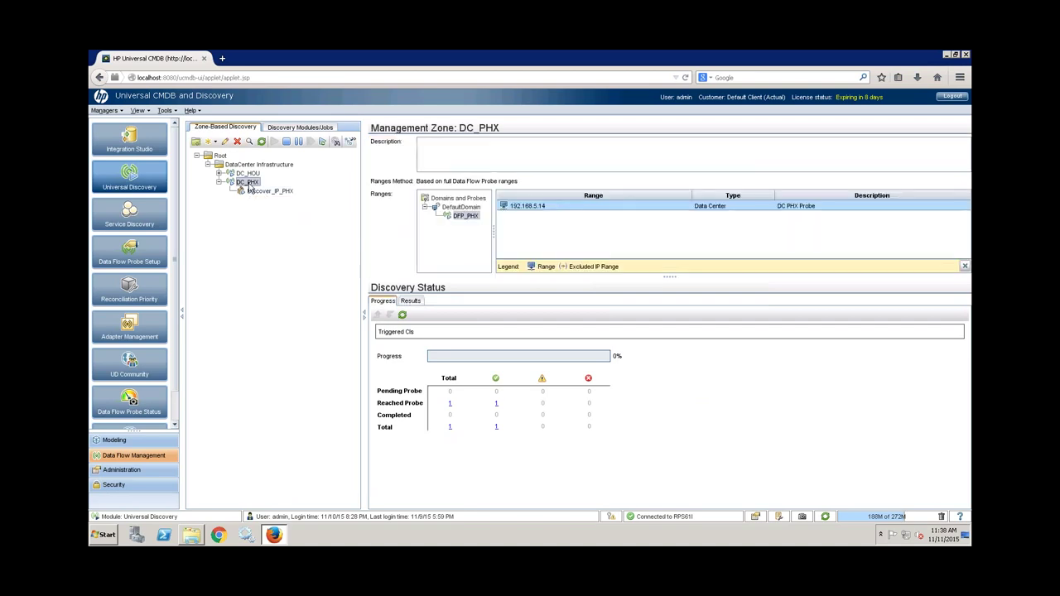
right_click(249, 183)
mouse_move(323, 188)
mouse_move(375, 218)
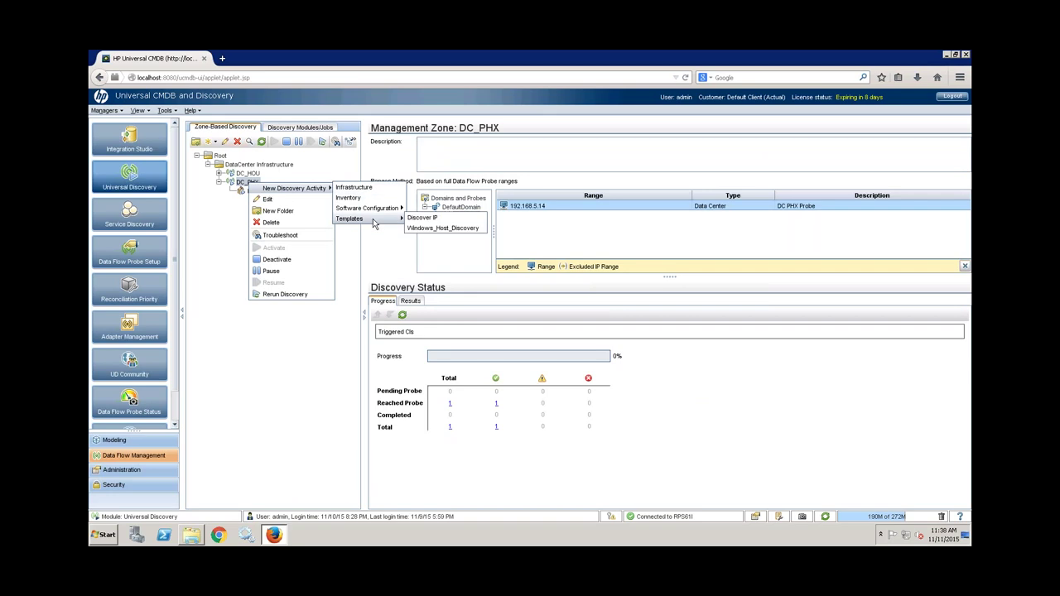
left_click(436, 231)
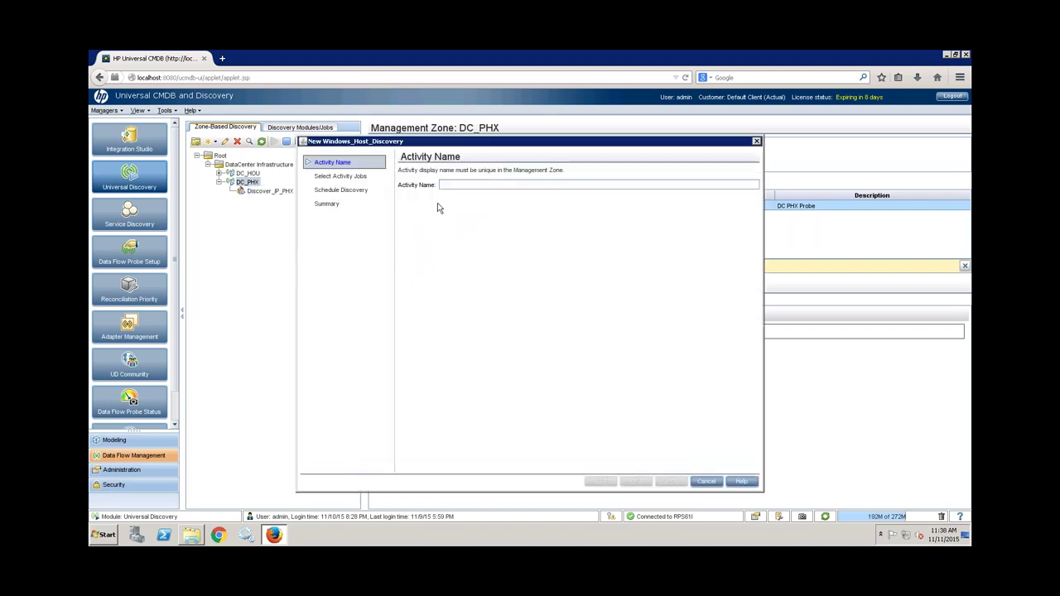
left_click(462, 186)
type("Win_Host")
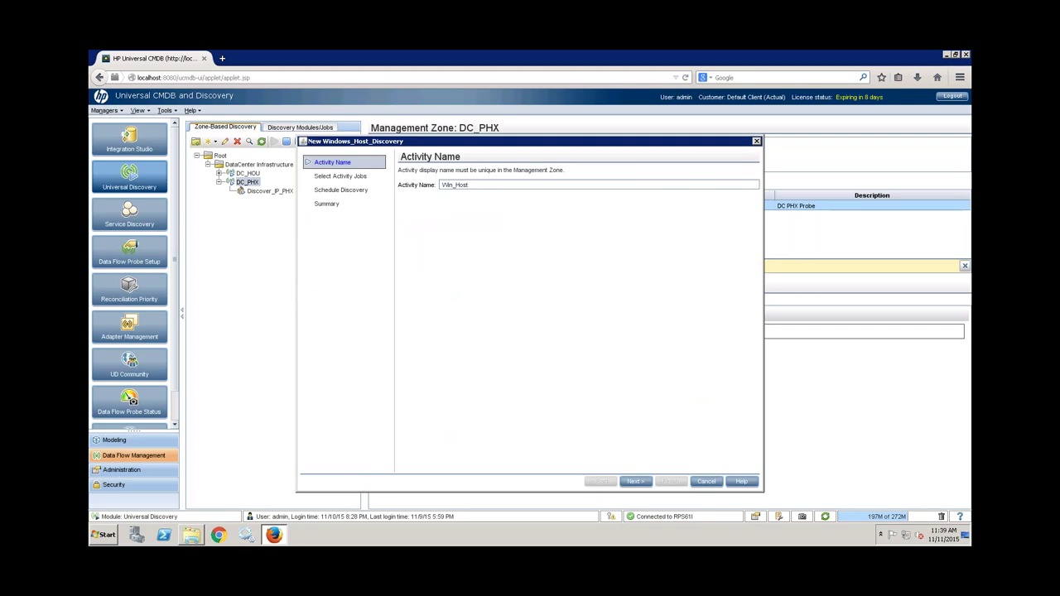
type("_PHX")
left_click(636, 481)
Review the parameters of the selected WMI jobs and override discoverServices with true for Host Resources by WMI.
left_click(440, 222)
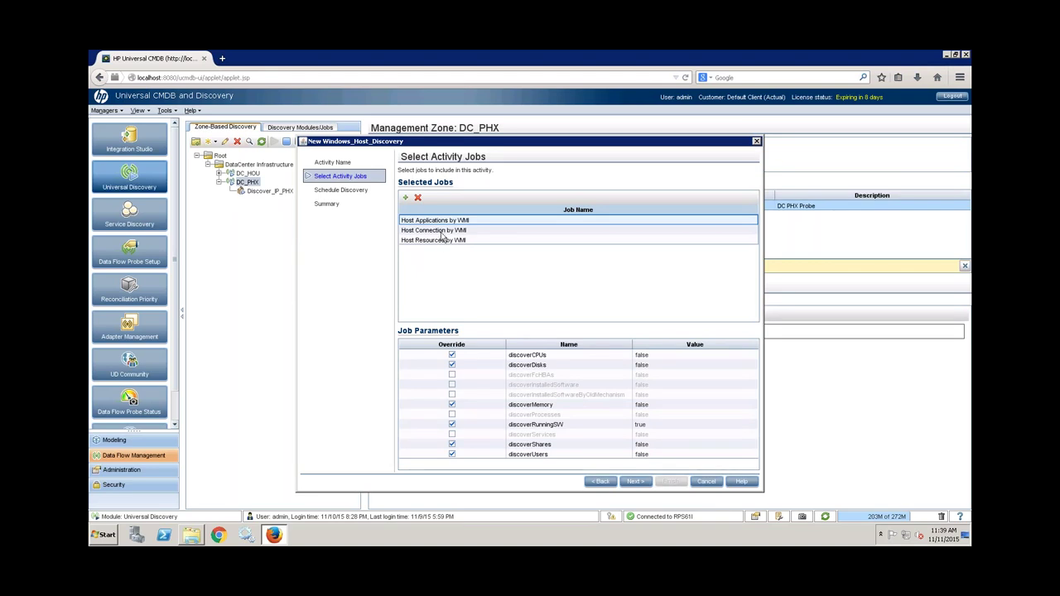
left_click(441, 232)
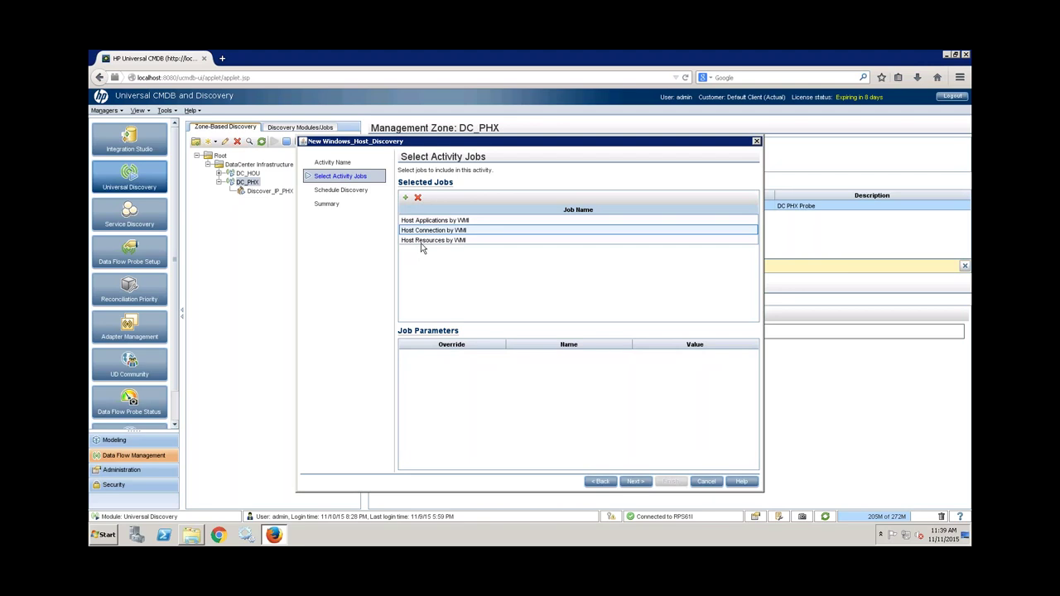
left_click(435, 242)
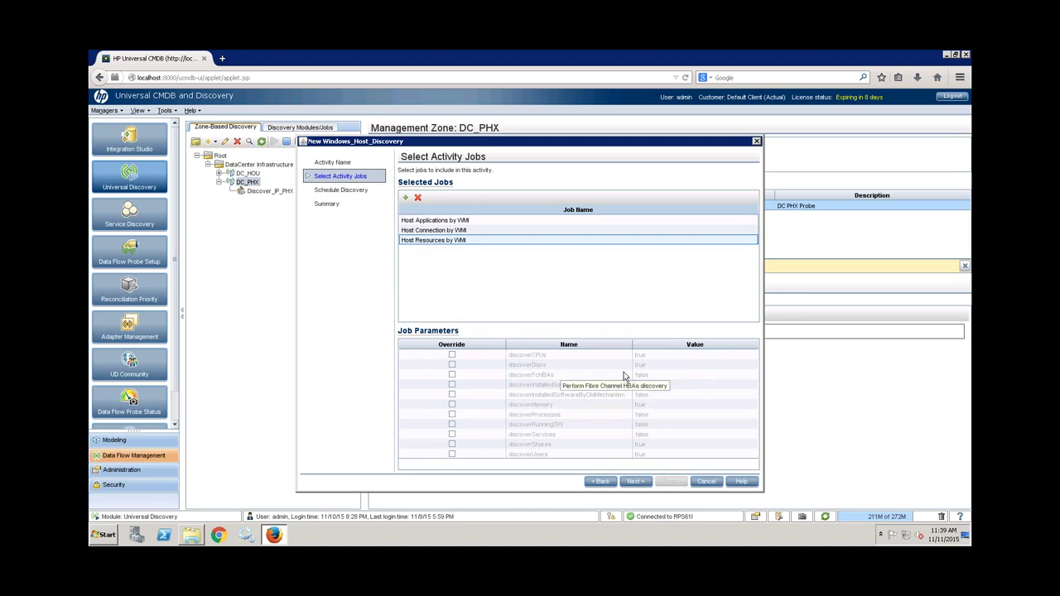
left_click(452, 436)
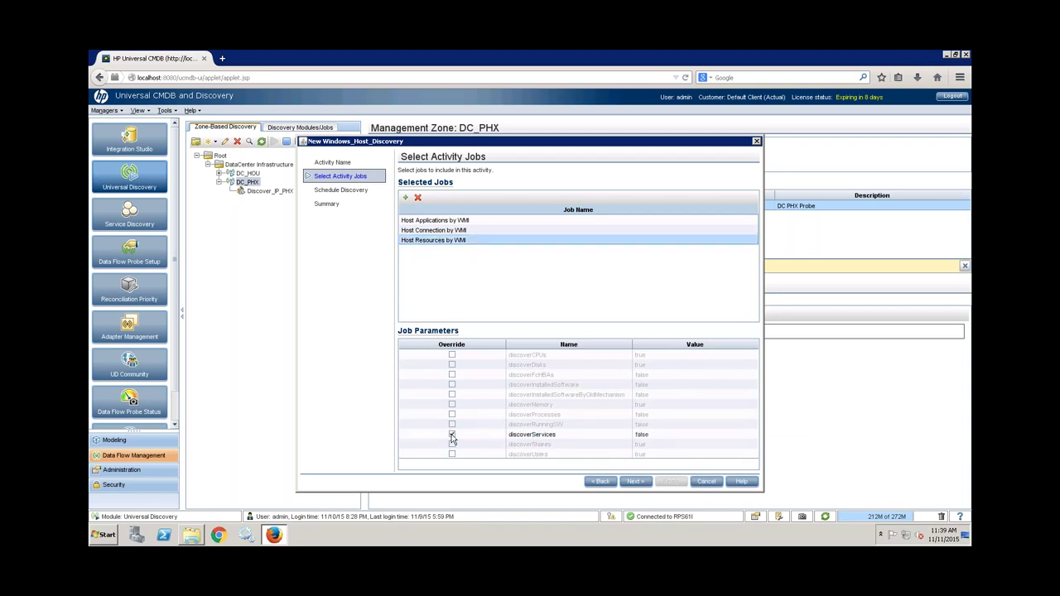
left_click(670, 437)
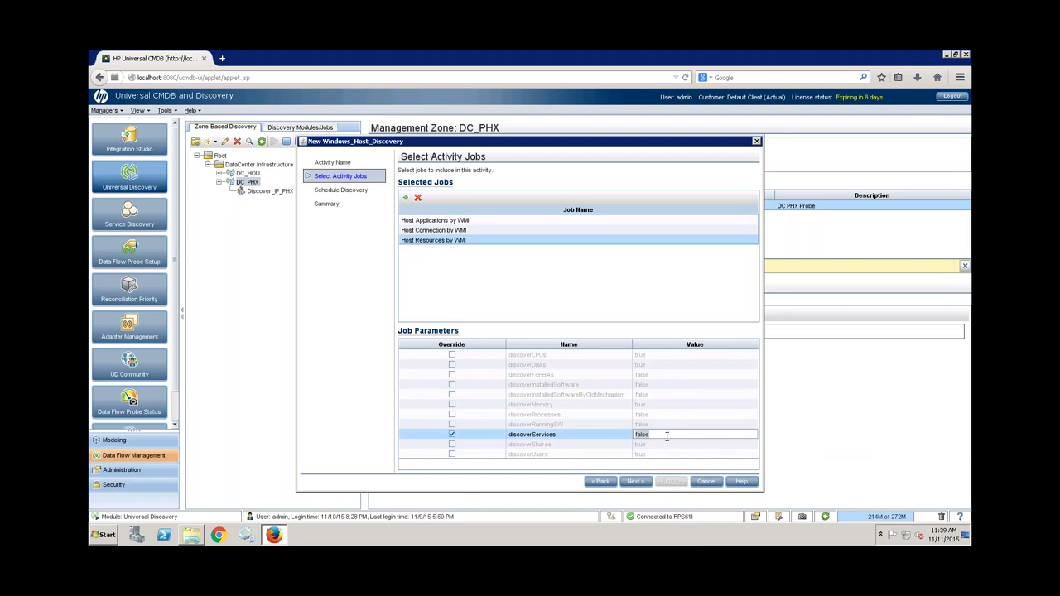
key("BackSpace")
key("BackSpace")
key("BackSpace")
key("BackSpace")
key("BackSpace")
type("true")
left_click(639, 484)
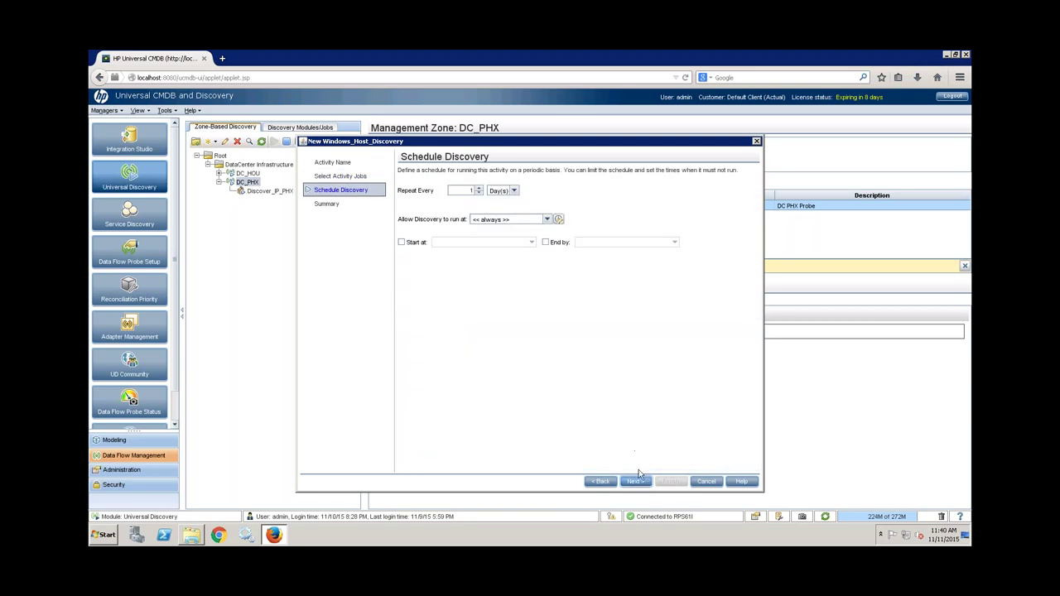
Finish creating the Win_Host_PHX activity with the default schedule and activation enabled.
left_click(636, 481)
left_click(418, 463)
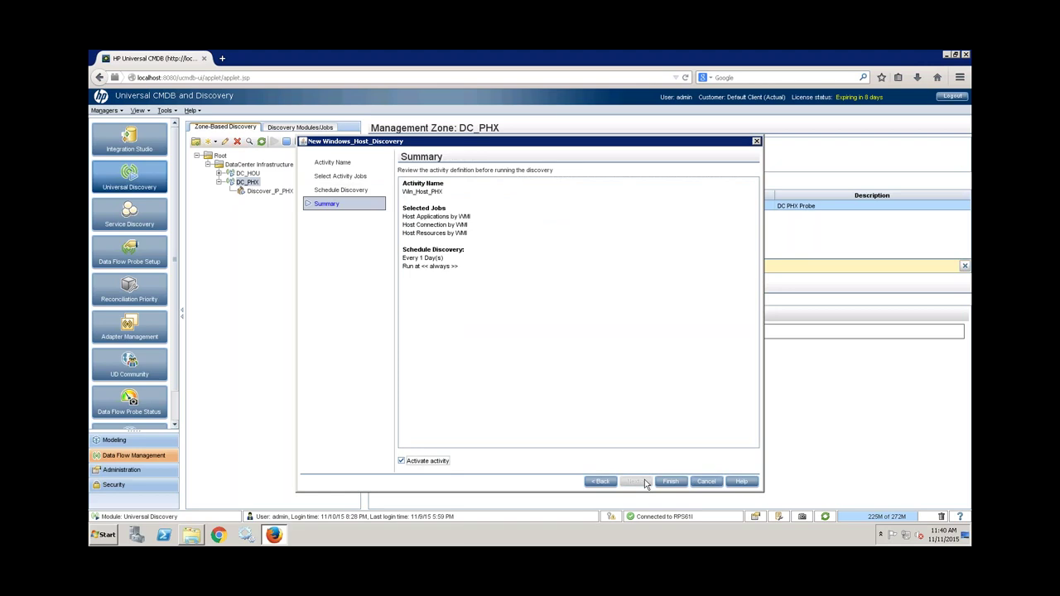
left_click(672, 483)
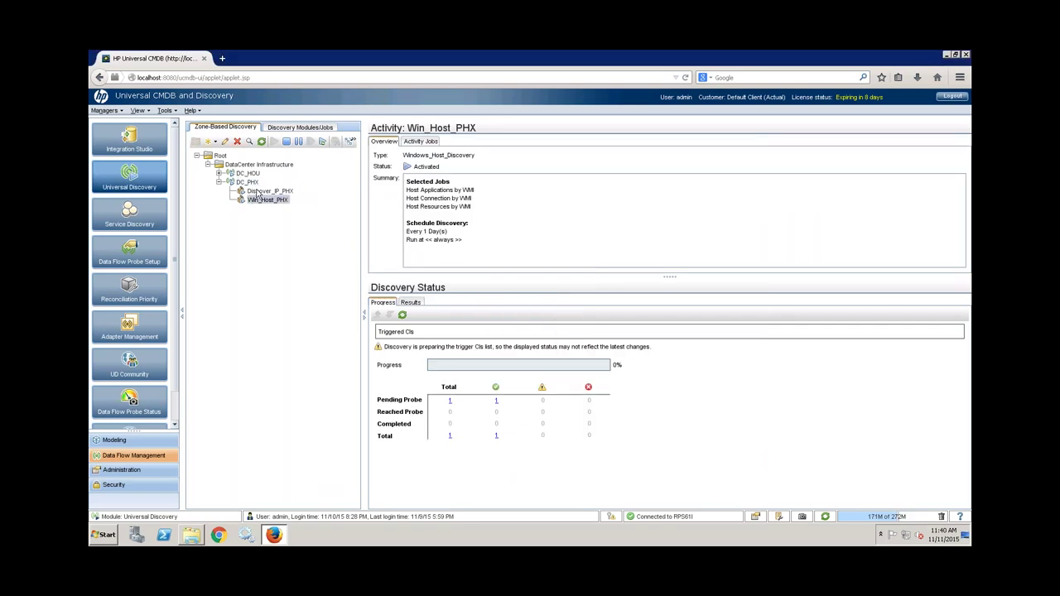
Check the discovery progress of Discover_IP_PHX and Win_Host_PHX, and examine the refreshed results and progress of Win_Host_PHX.
left_click(259, 191)
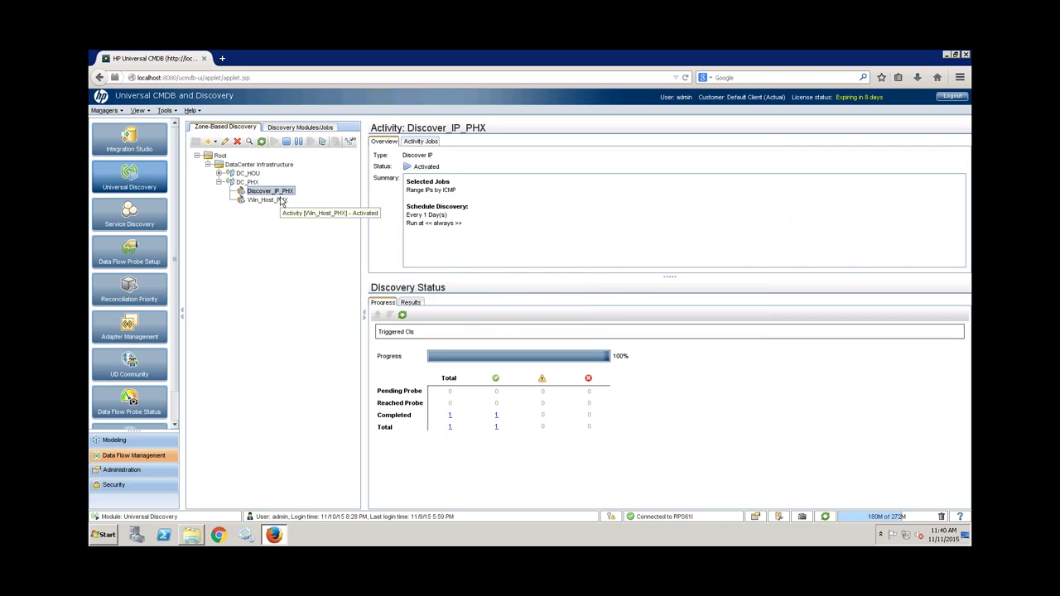
left_click(267, 200)
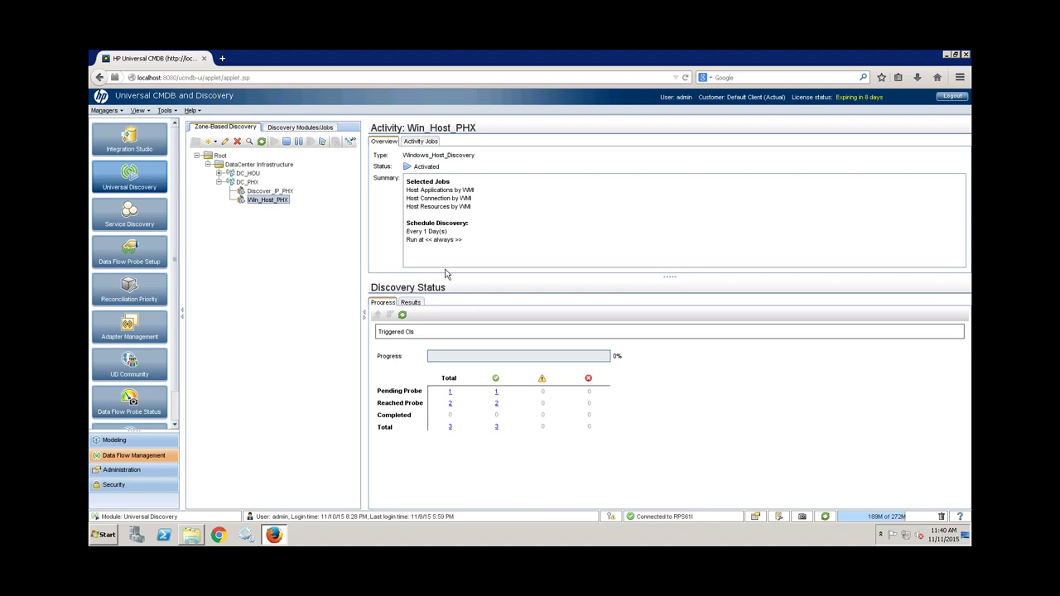
left_click(402, 316)
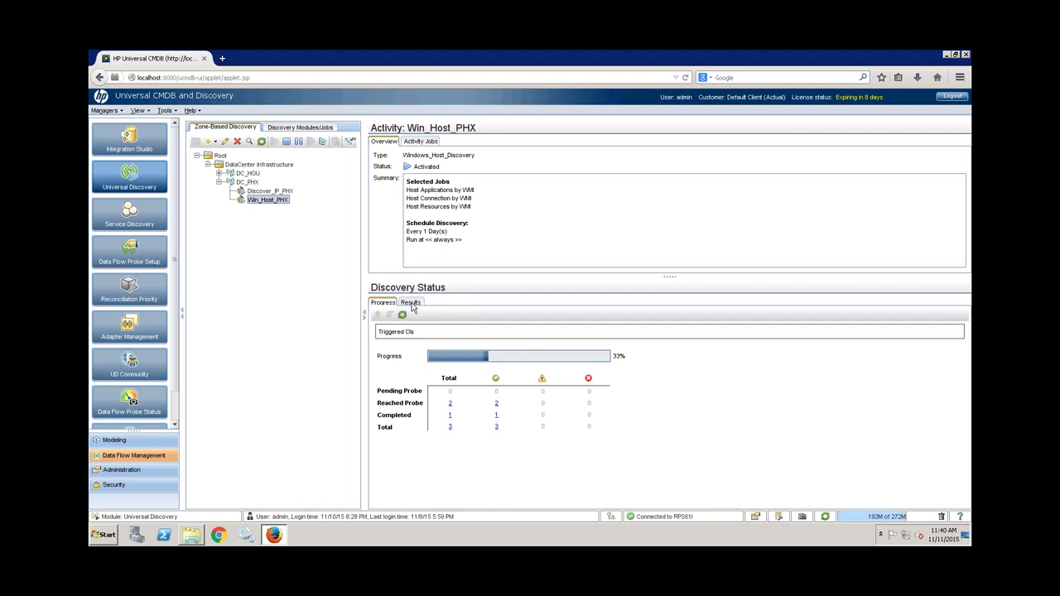
left_click(411, 302)
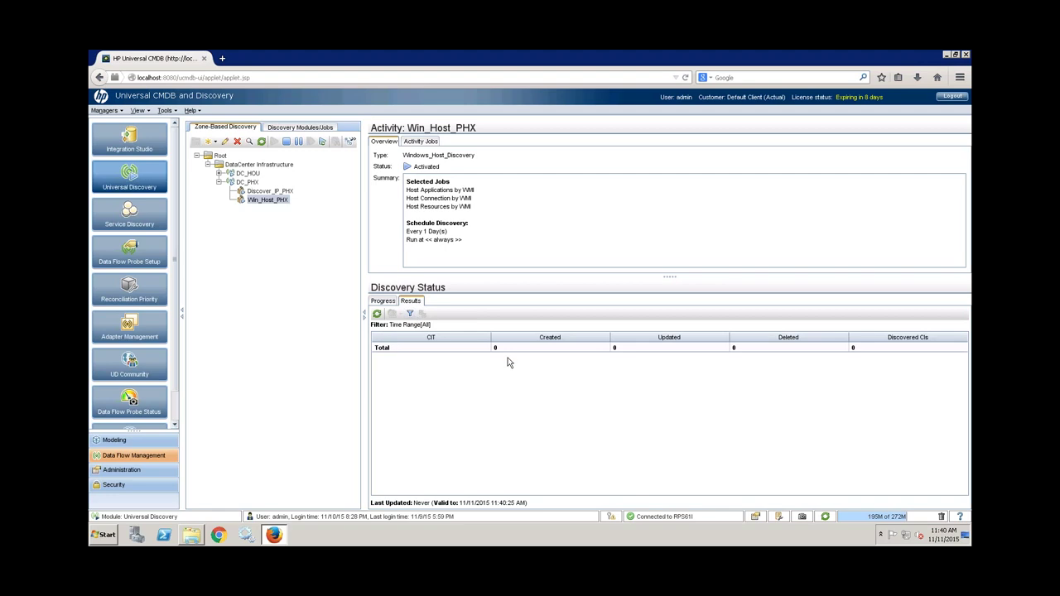
left_click(377, 315)
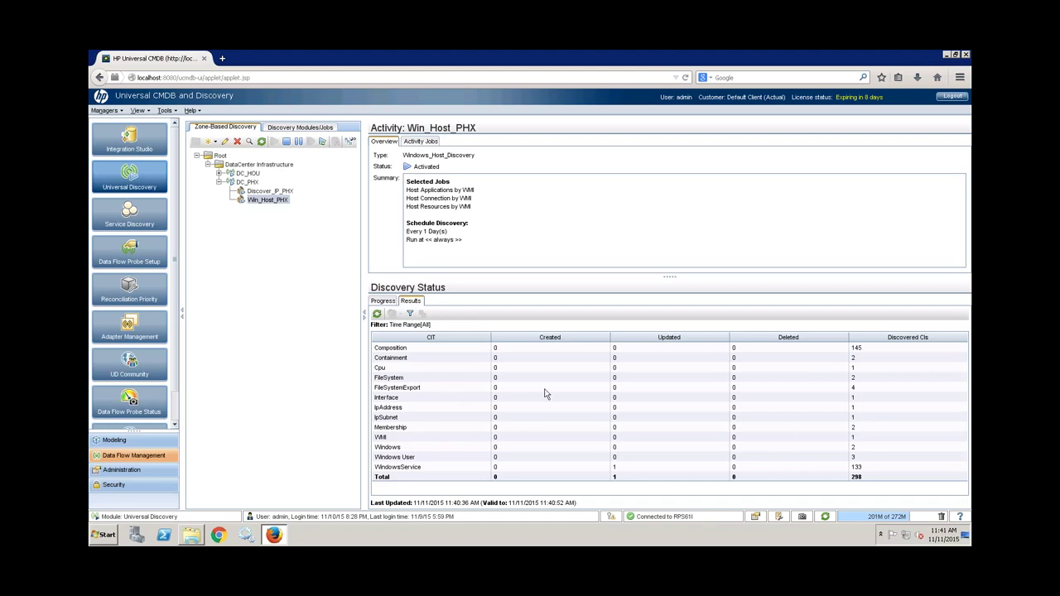
left_click(383, 301)
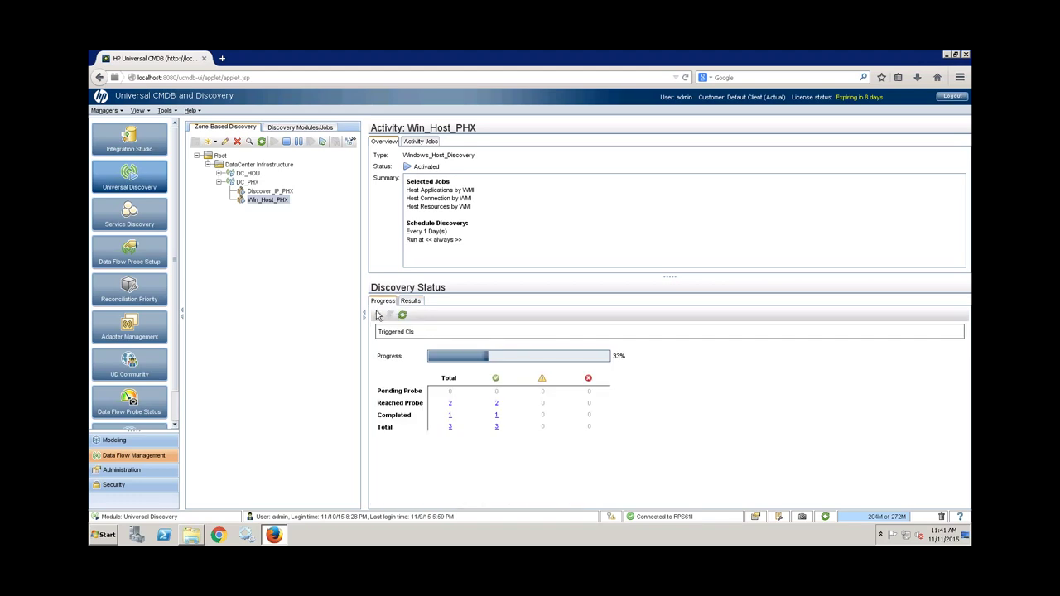
left_click(402, 316)
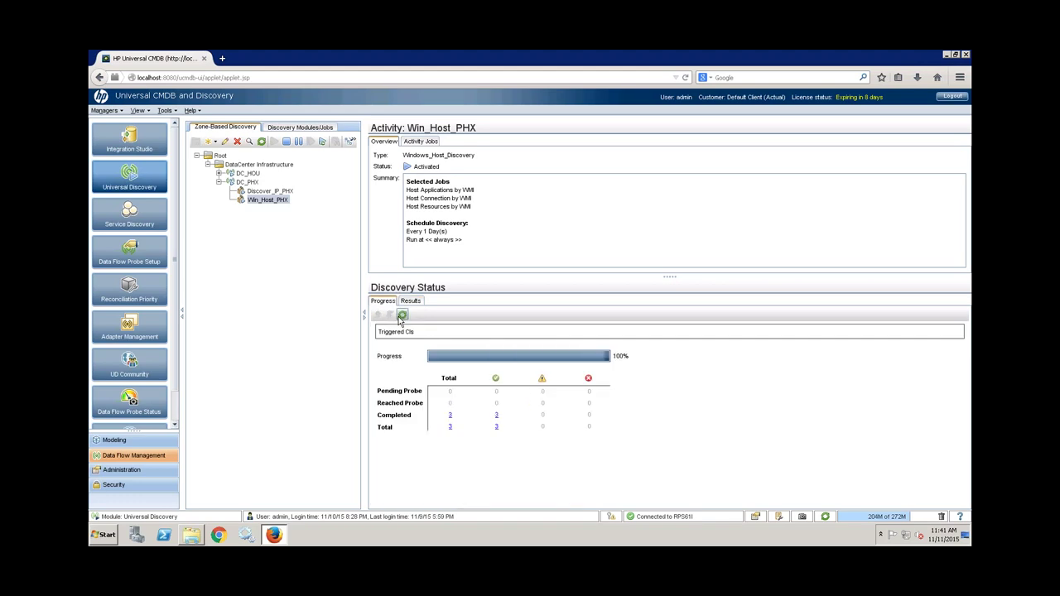
Drill into the total triggered CIs of Win_Host_PHX and request the Host Applications by WMI results for its triggered CI.
left_click(450, 428)
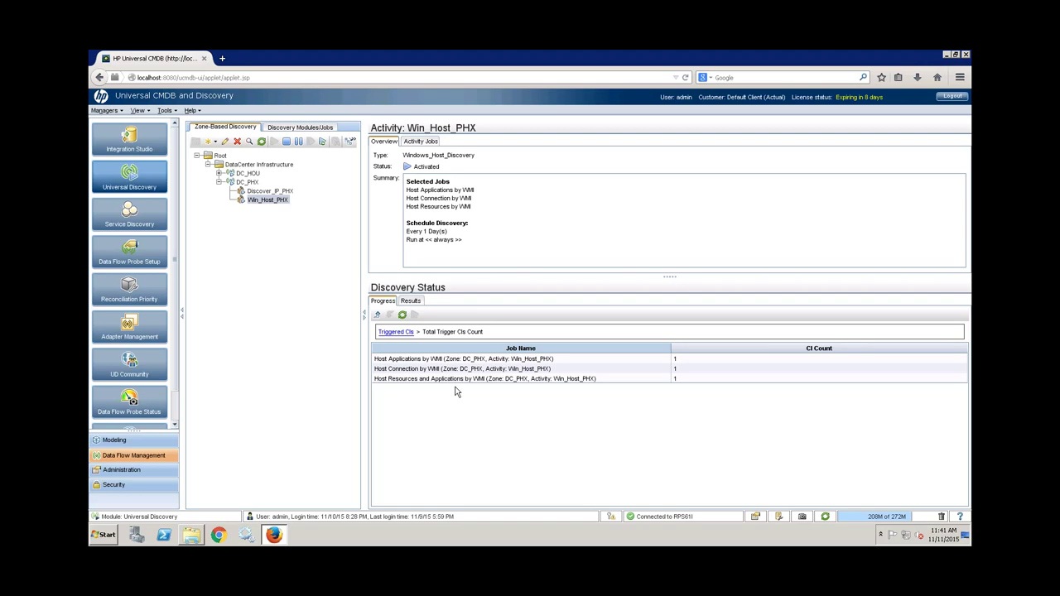
left_click(412, 362)
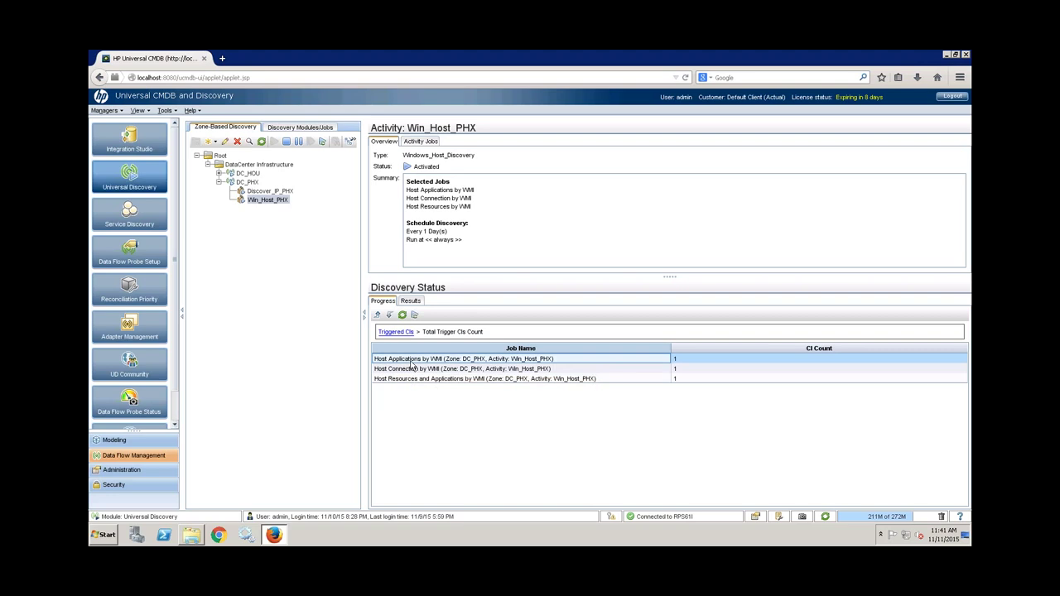
double_click(412, 362)
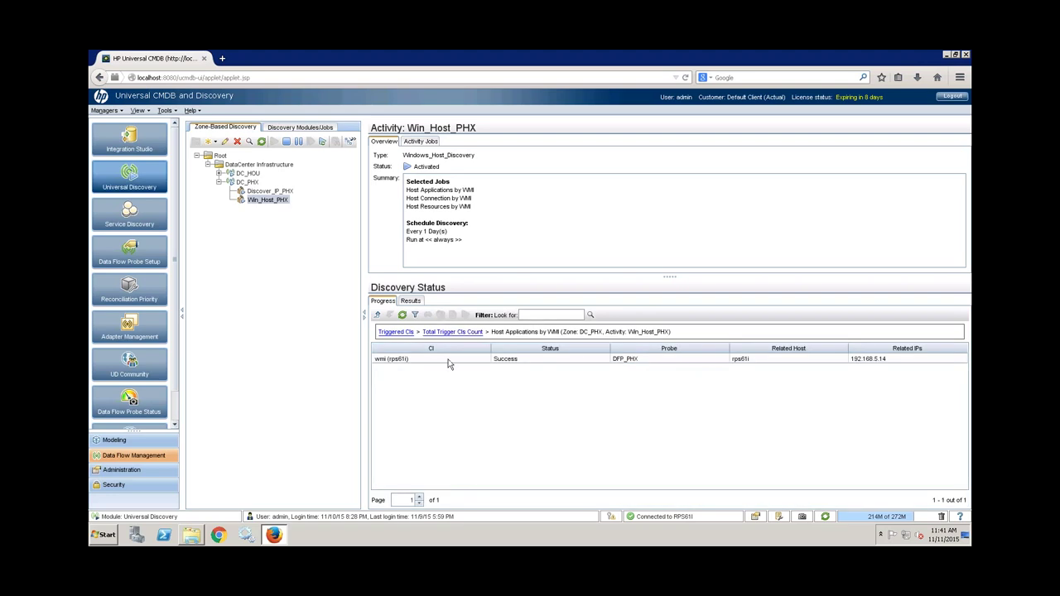
left_click(448, 364)
right_click(431, 365)
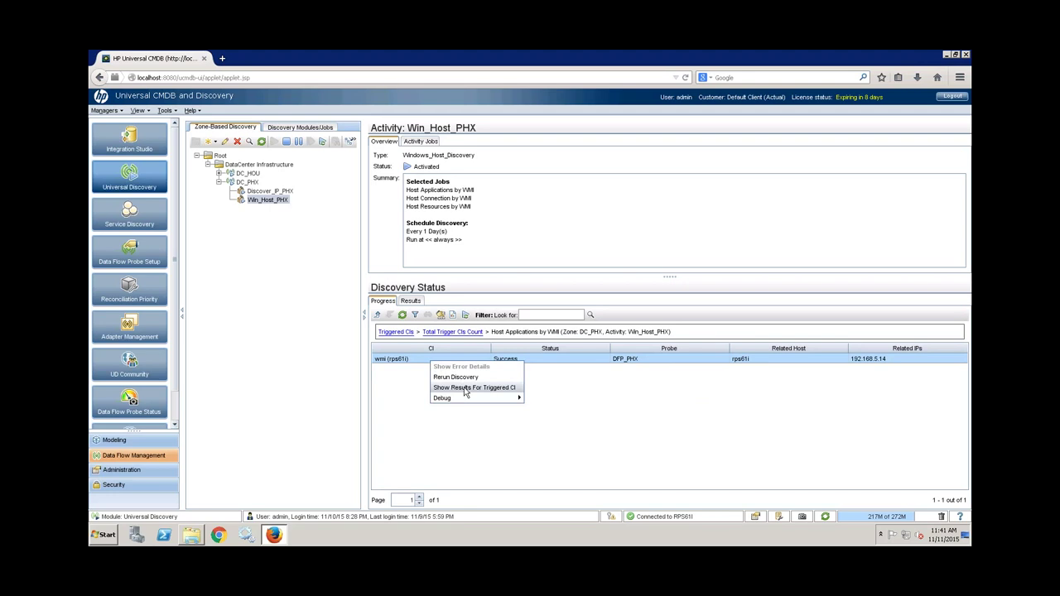
left_click(466, 389)
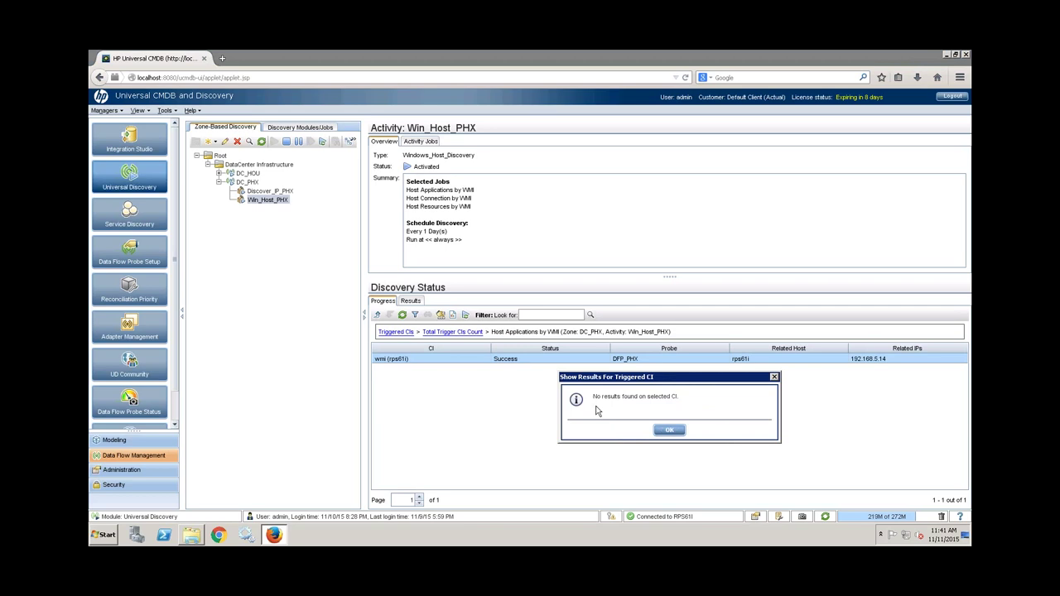
left_click(669, 430)
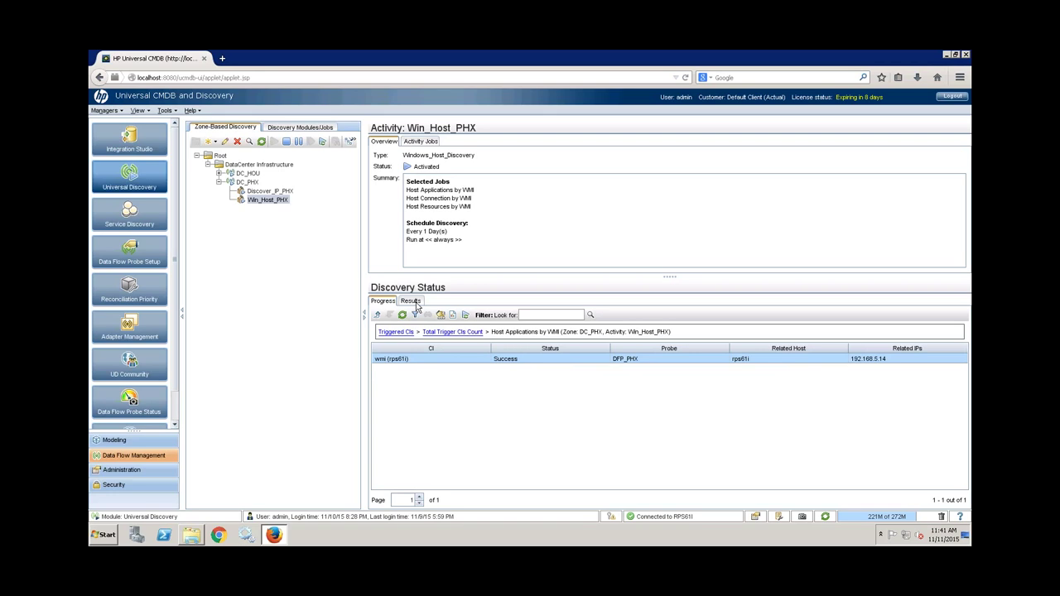
Review the debug and rerun options for the wmi trigger CI and return to the Triggered CIs overview.
left_click(429, 361)
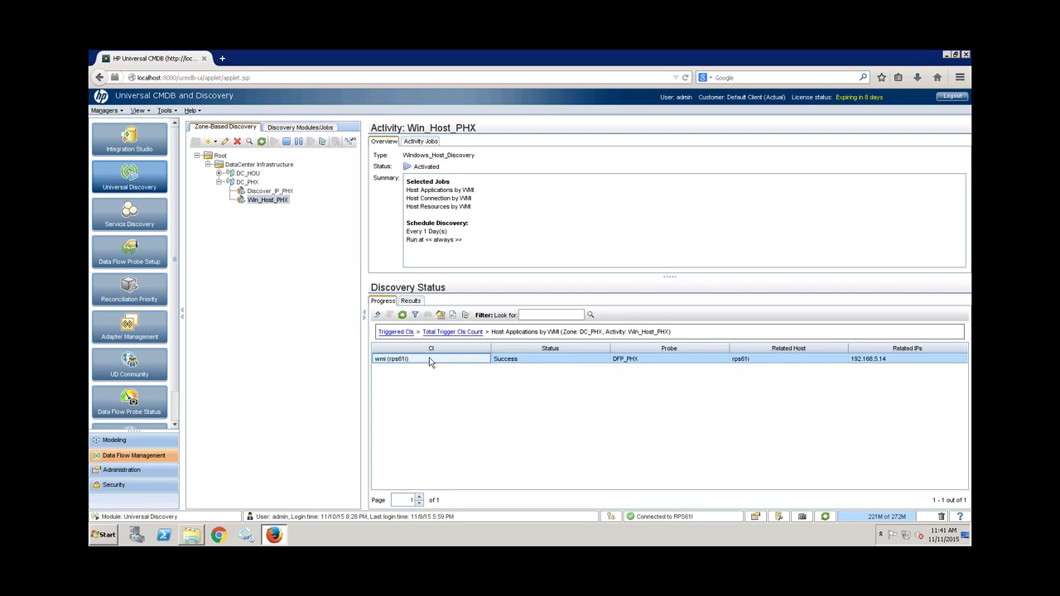
right_click(429, 362)
mouse_move(497, 397)
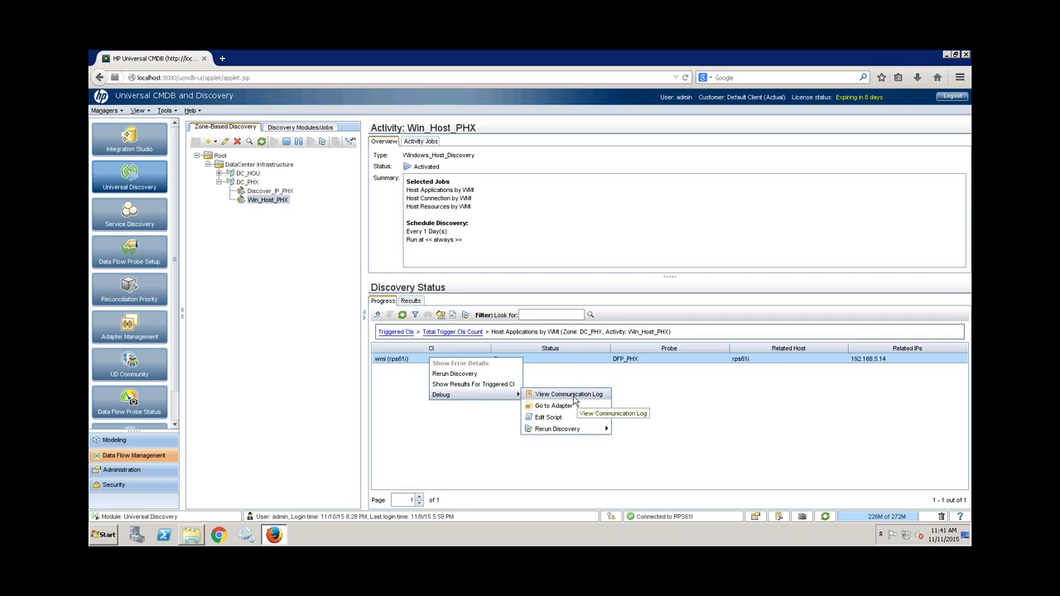
mouse_move(561, 420)
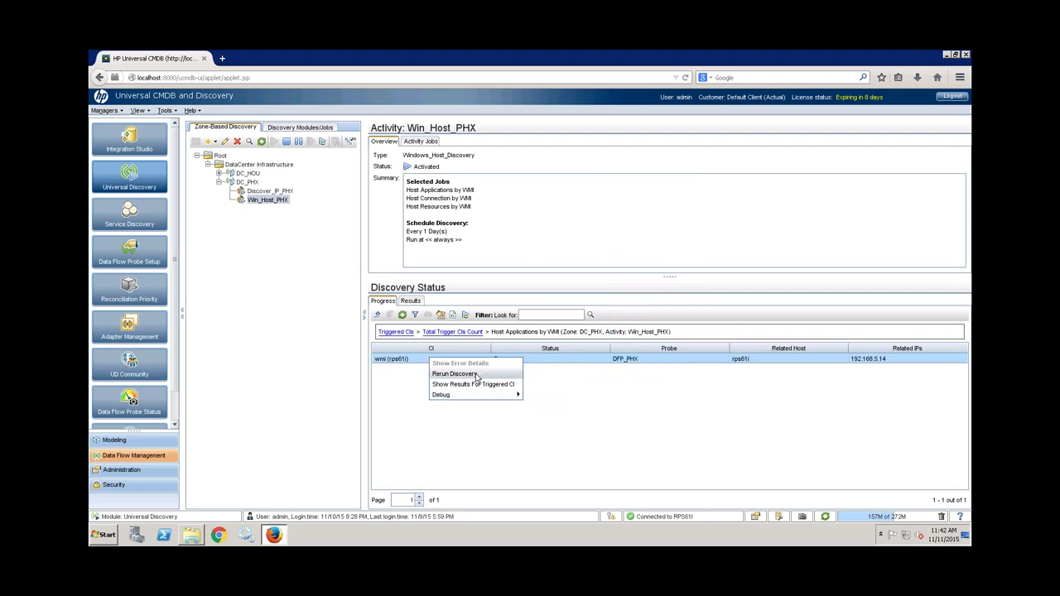
left_click(492, 266)
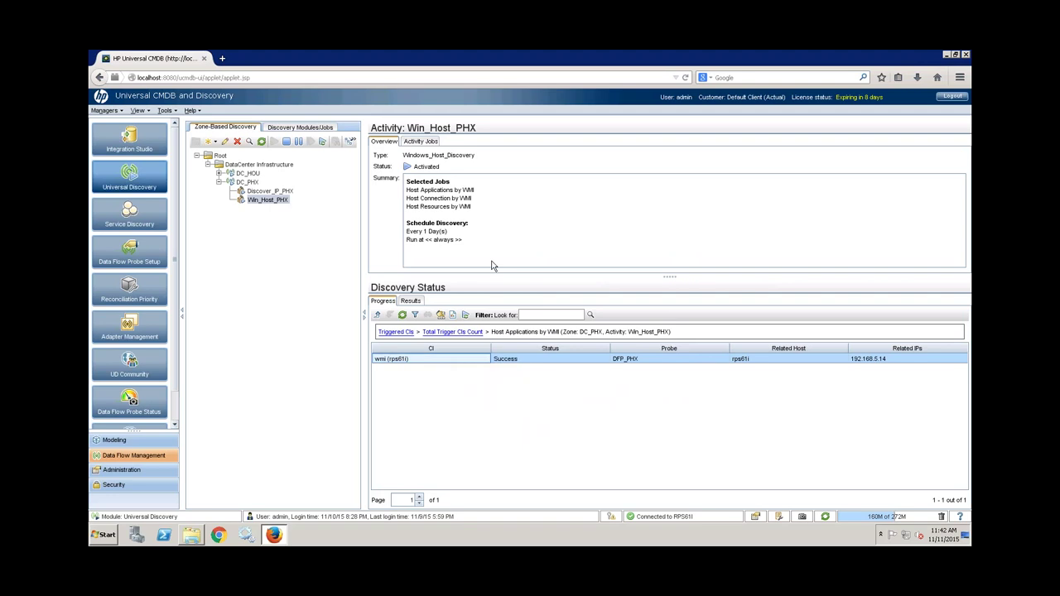
left_click(394, 332)
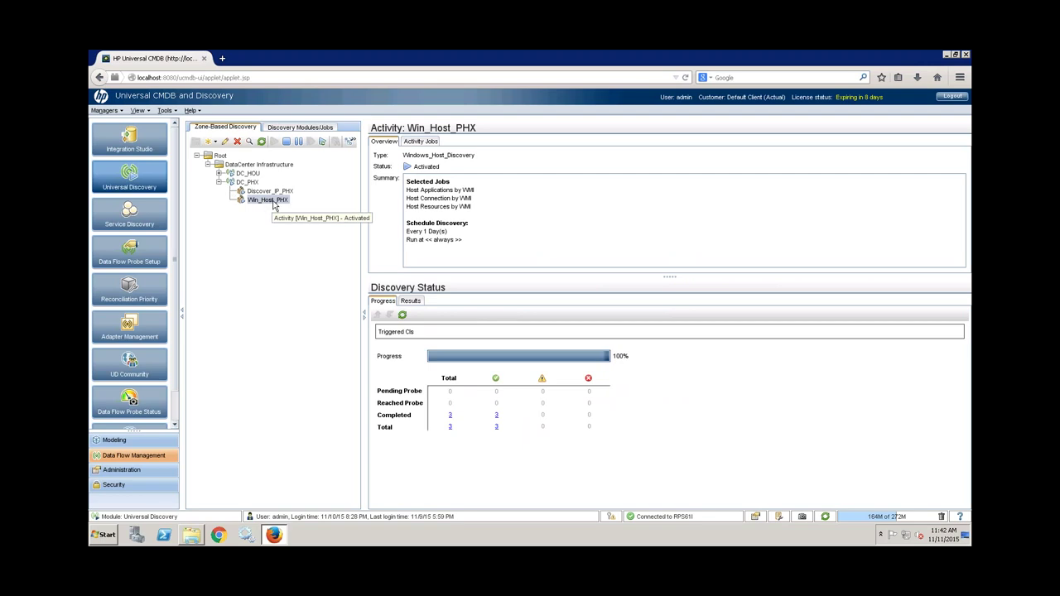
View the overall status at Root and examine the discovery results of the DC_HOU zone through to the SQL Server entry.
left_click(220, 156)
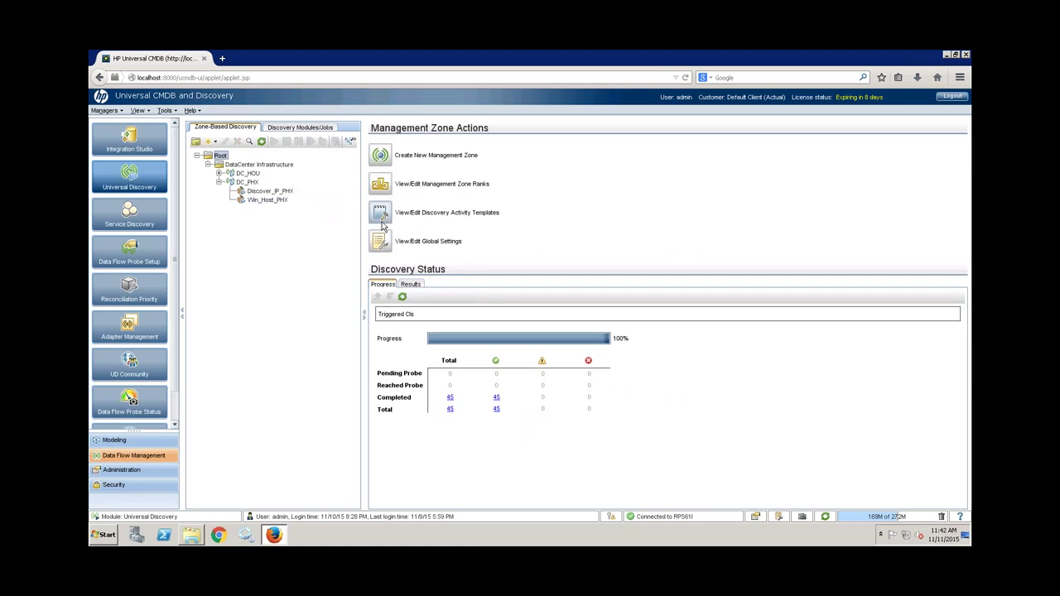
left_click(219, 174)
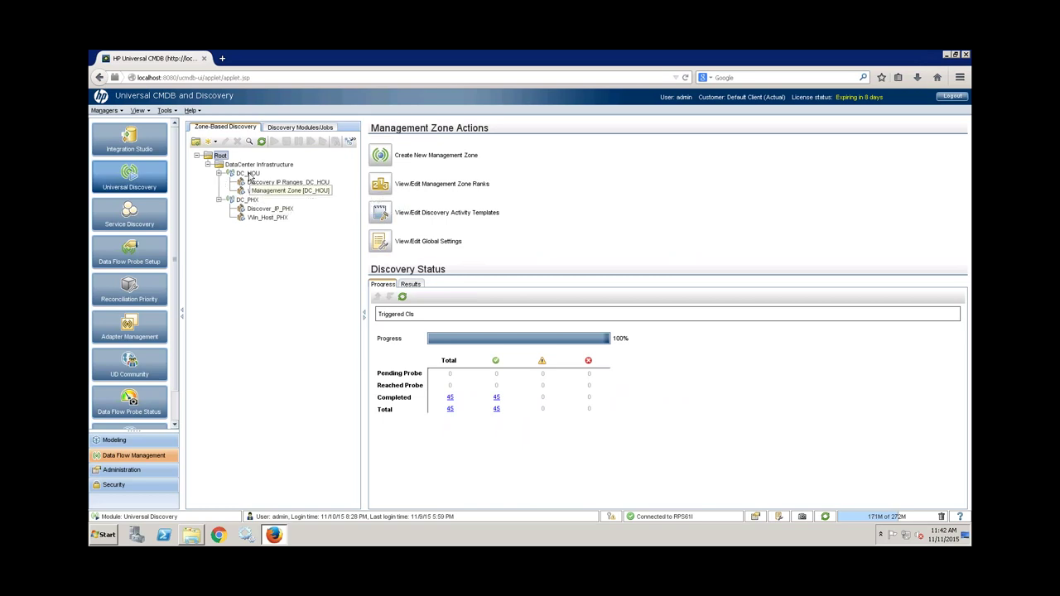
left_click(248, 174)
left_click(420, 301)
scroll(429, 417, "down", 1)
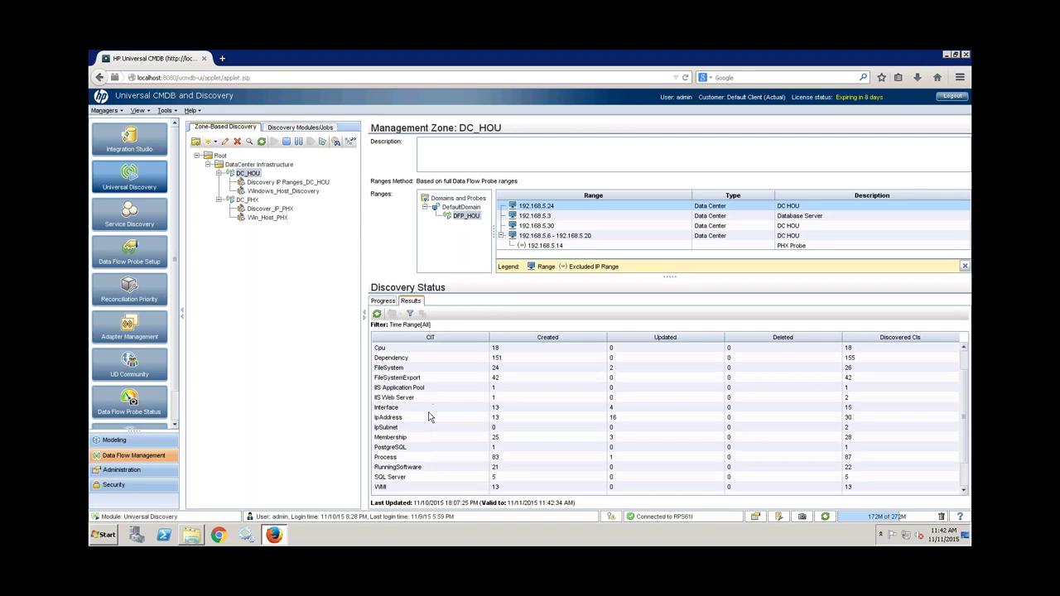
scroll(429, 416, "down", 2)
left_click(500, 441)
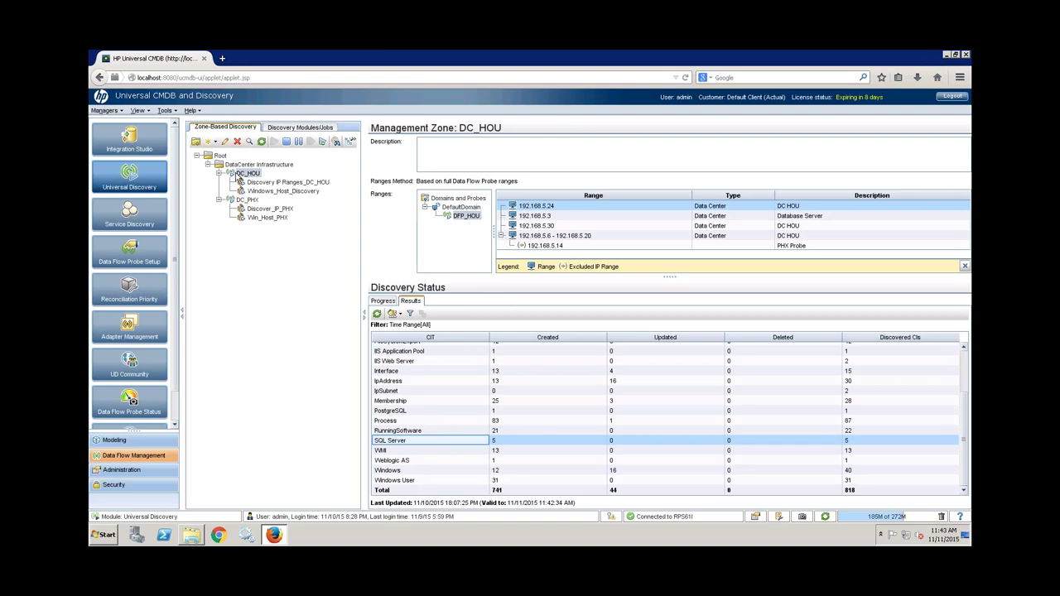
Compare the discovery progress of the DC_HOU zone with that of its Windows_Host_Discovery activity.
left_click(382, 301)
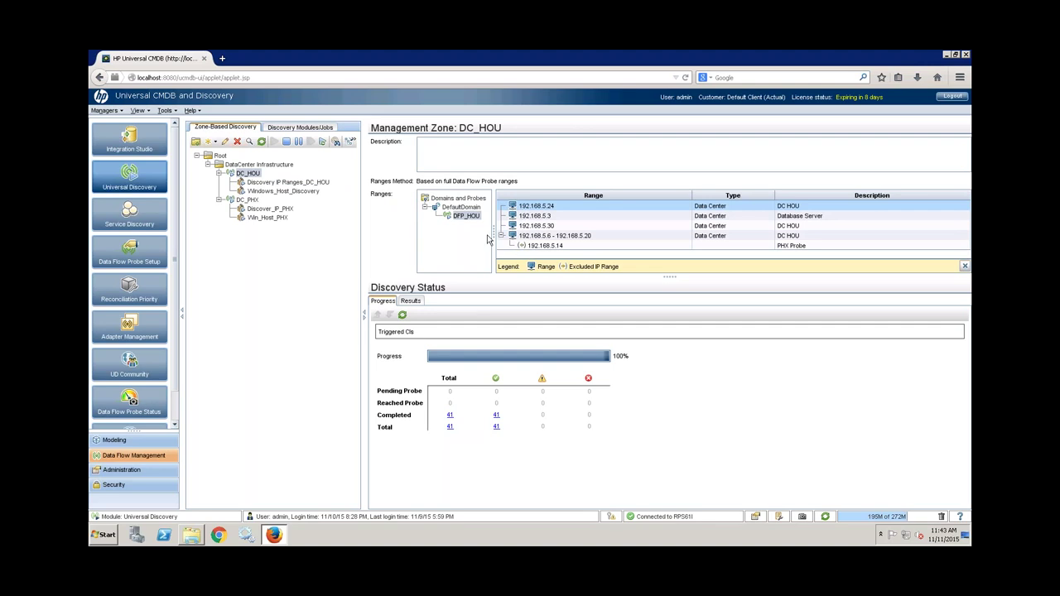
left_click(294, 194)
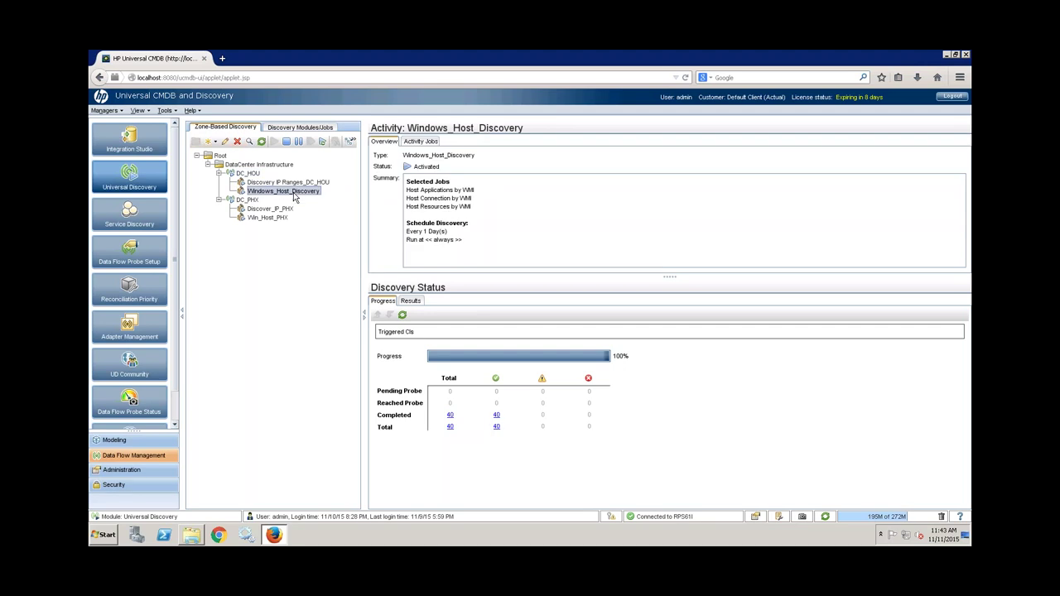
left_click(249, 176)
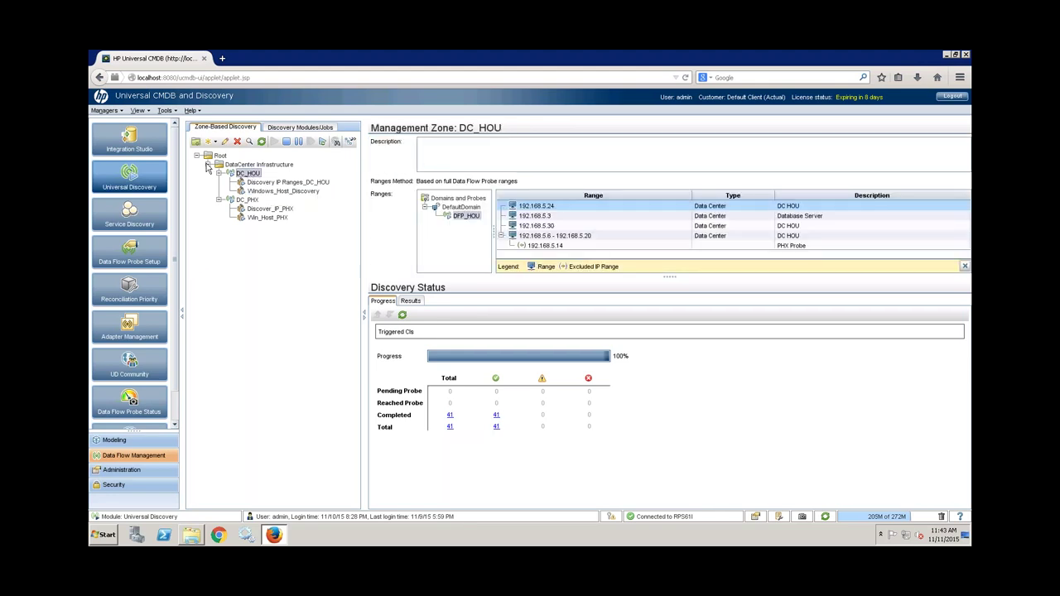
Collapse the DC_HOU and DC_PHX zones and select the Root folder.
left_click(219, 174)
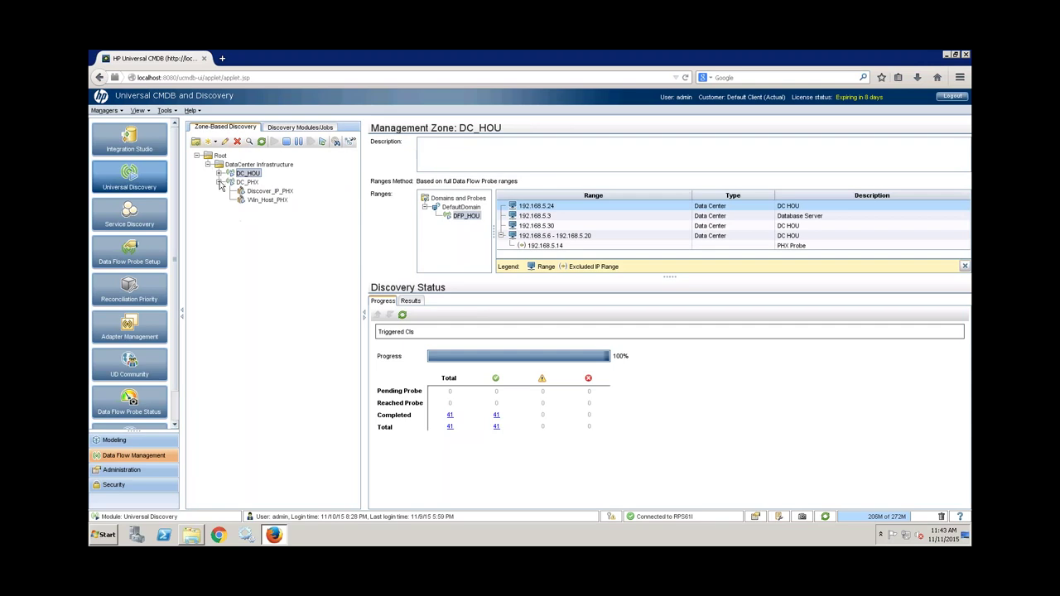
left_click(219, 182)
left_click(233, 165)
left_click(220, 155)
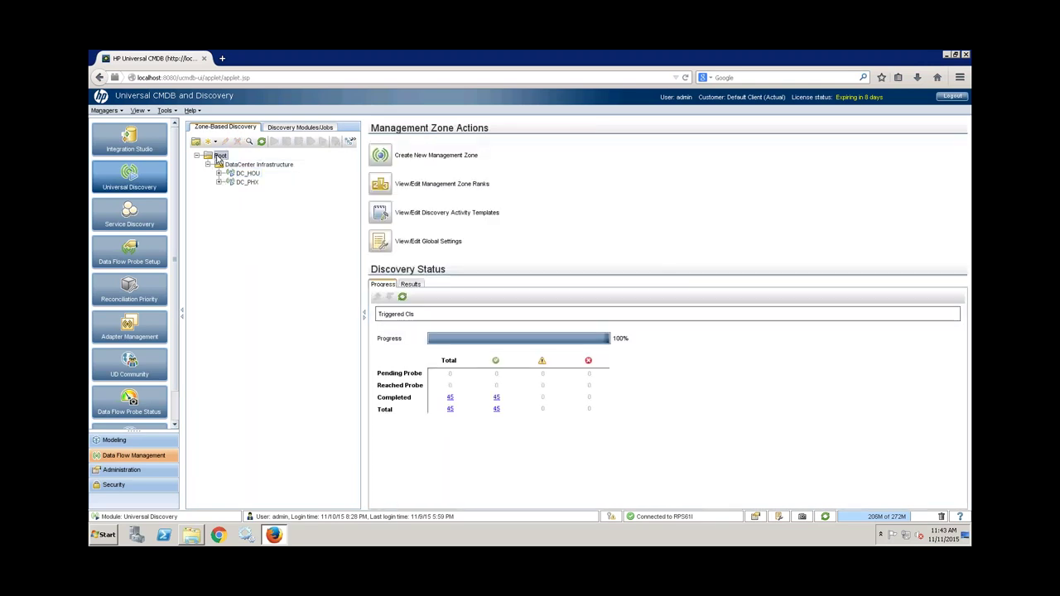
right_click(220, 156)
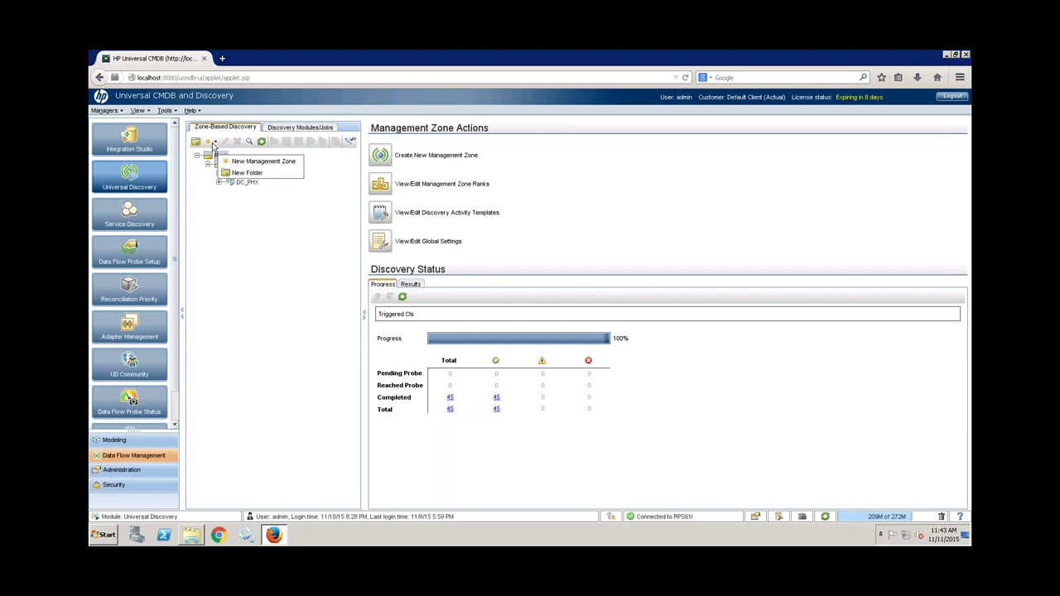
left_click(234, 163)
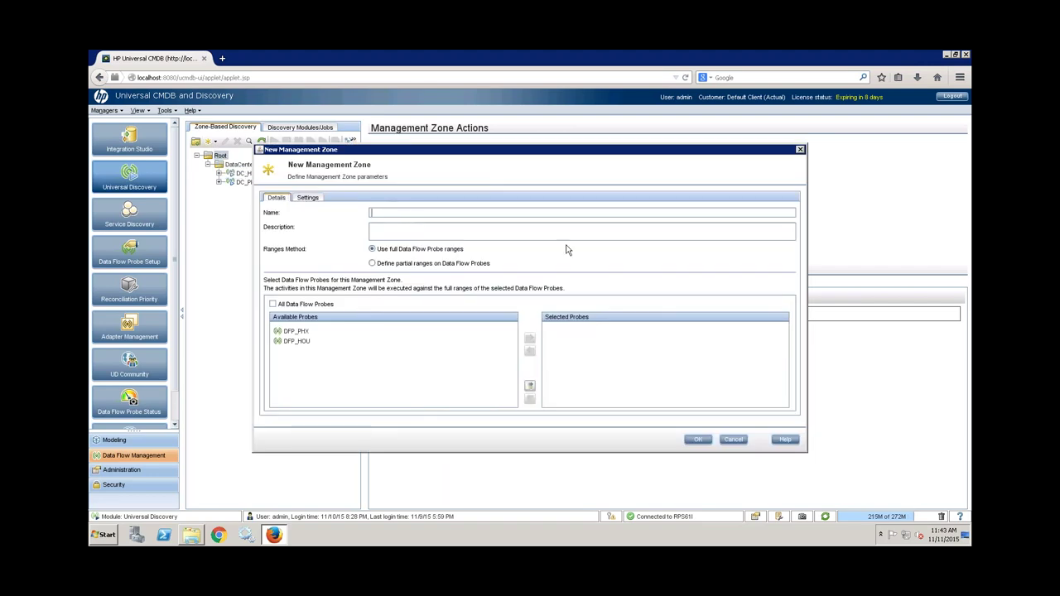
left_click(800, 151)
Create a folder named Service Discovery under Root.
left_click(195, 142)
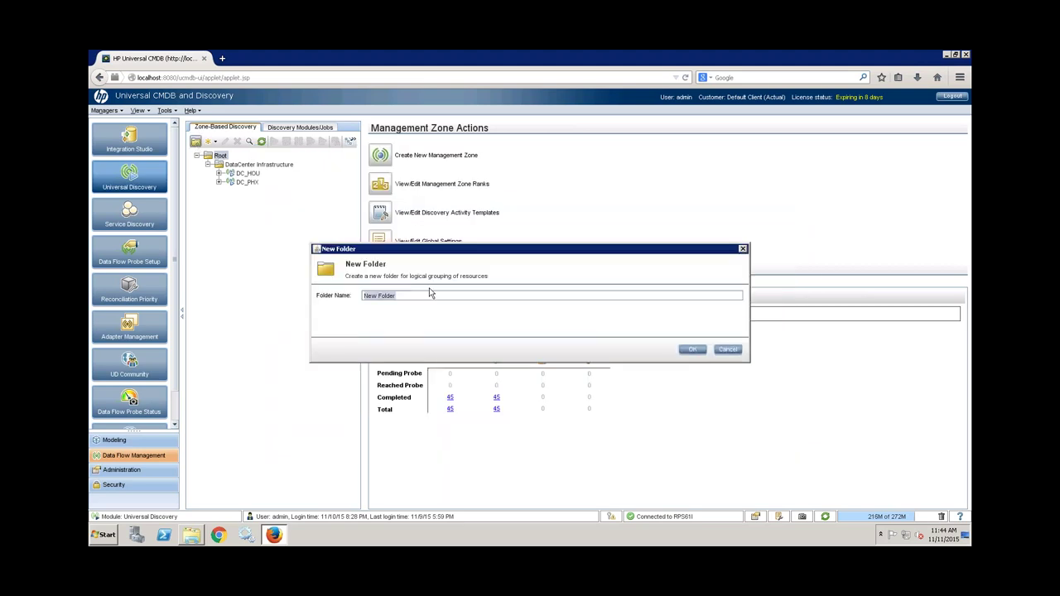
type("Service Discovery")
left_click(693, 350)
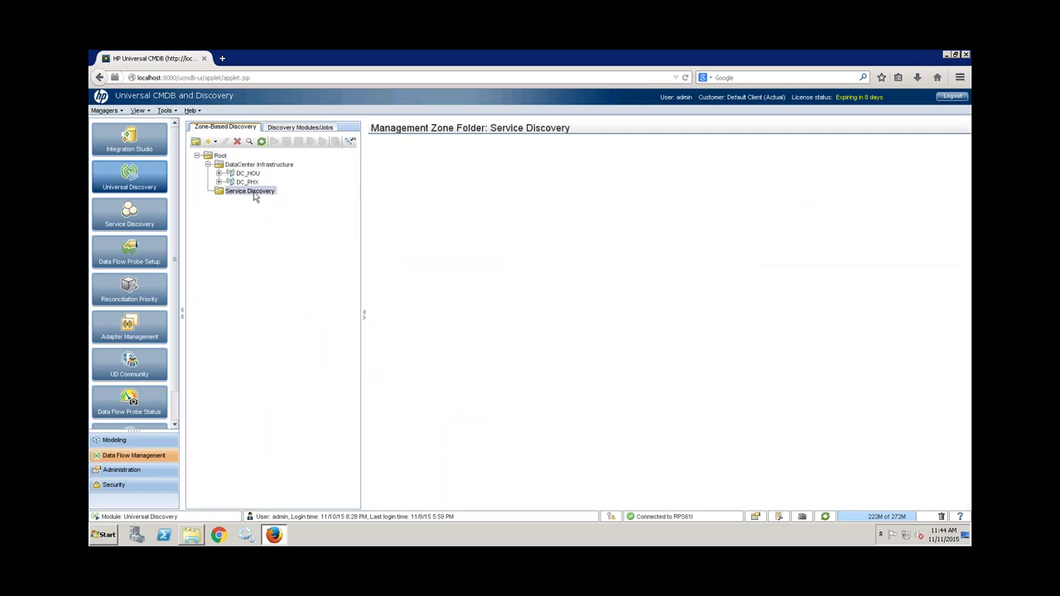
Start a new management zone in the Service Discovery folder and name it MS SQL Server Discovery.
right_click(251, 195)
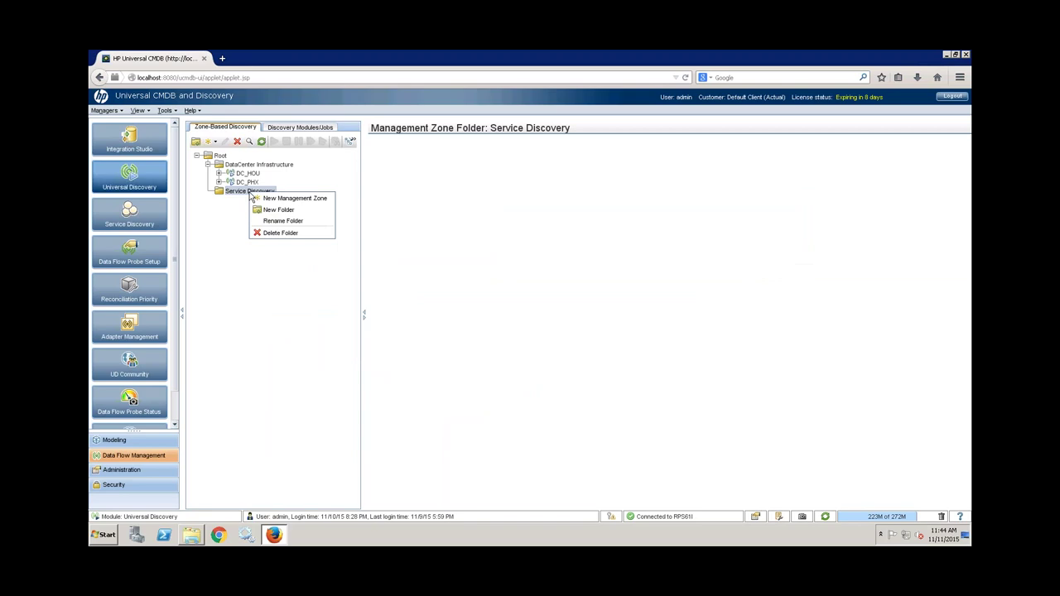
left_click(268, 199)
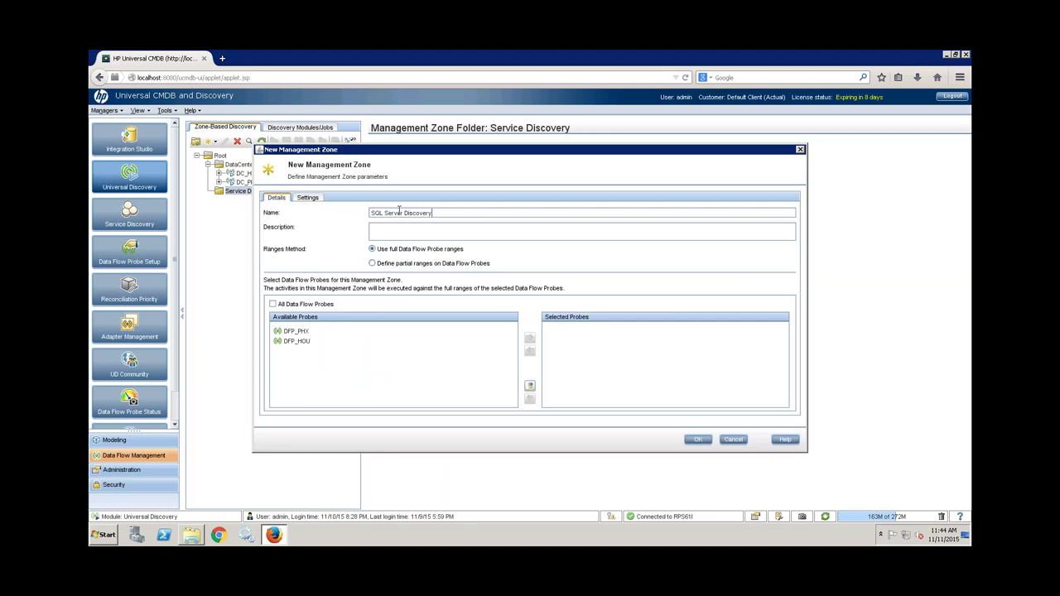
left_click(372, 213)
type("MS")
Define partial probe ranges for the zone by adding the Database Server range 192.168.5.3 from DFP_HOU.
left_click(296, 342)
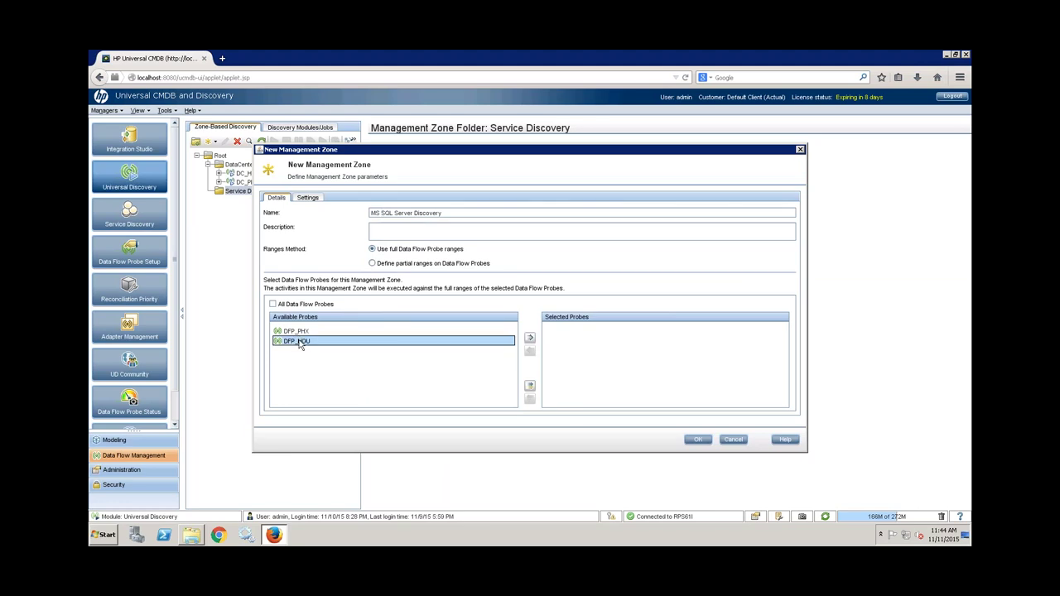
left_click(372, 264)
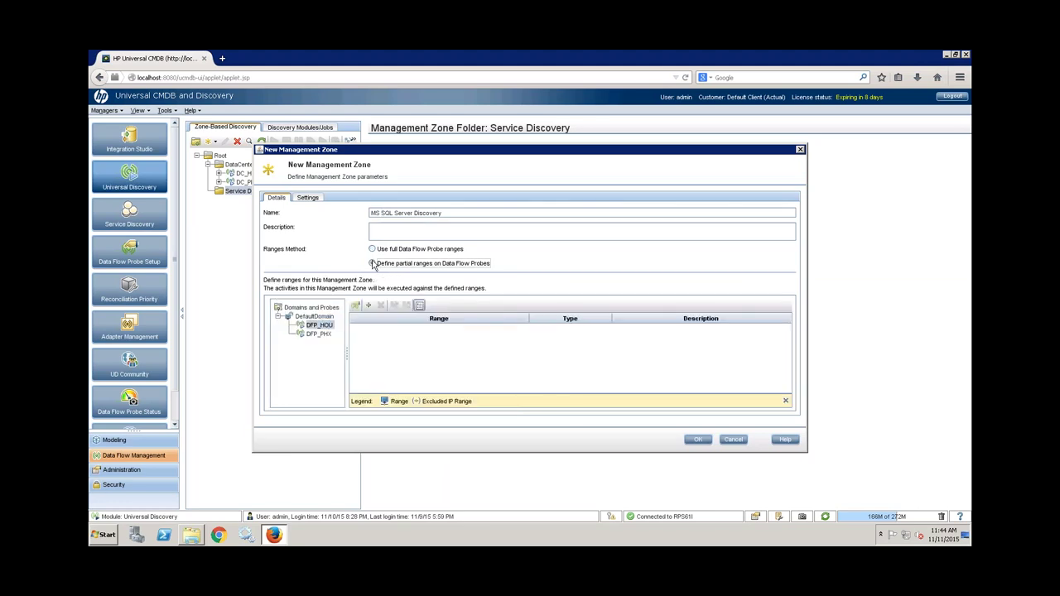
left_click(367, 305)
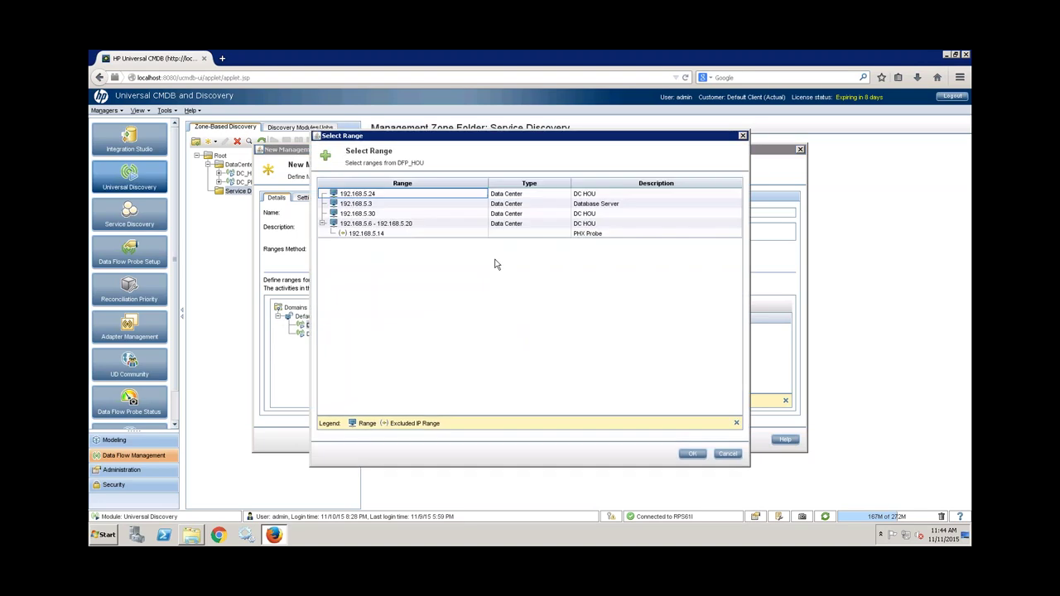
left_click(551, 204)
left_click(693, 454)
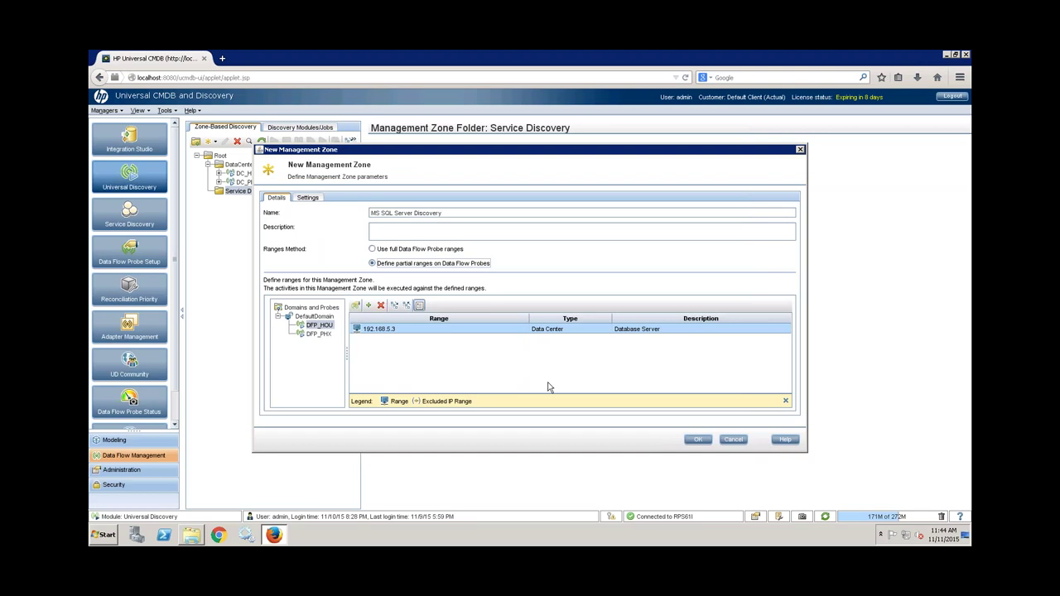
Review the global TCP ports list in the new zone's settings.
left_click(308, 199)
left_click(283, 238)
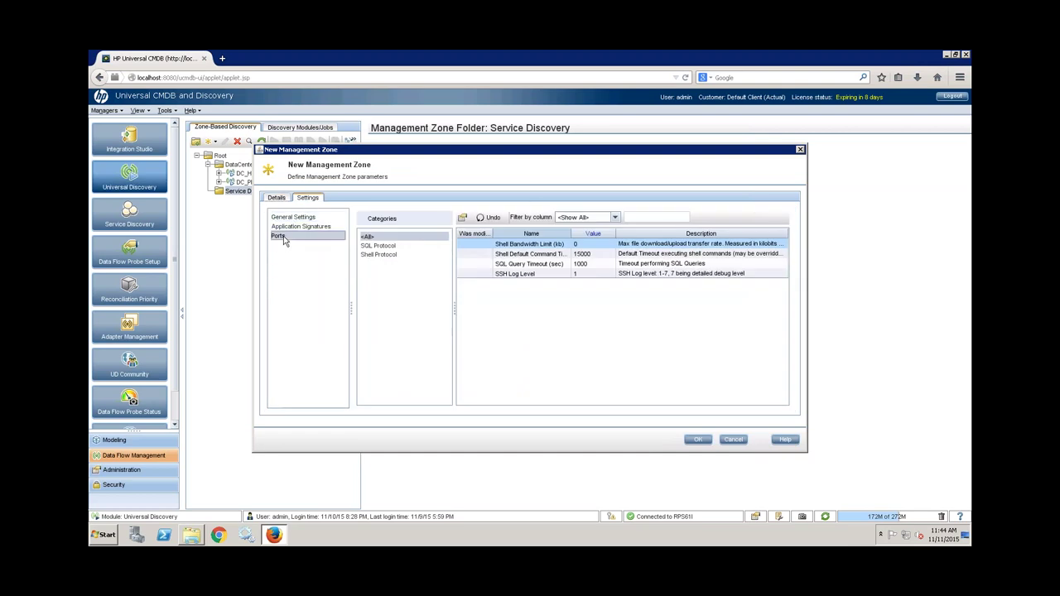
scroll(429, 342, "down", 12)
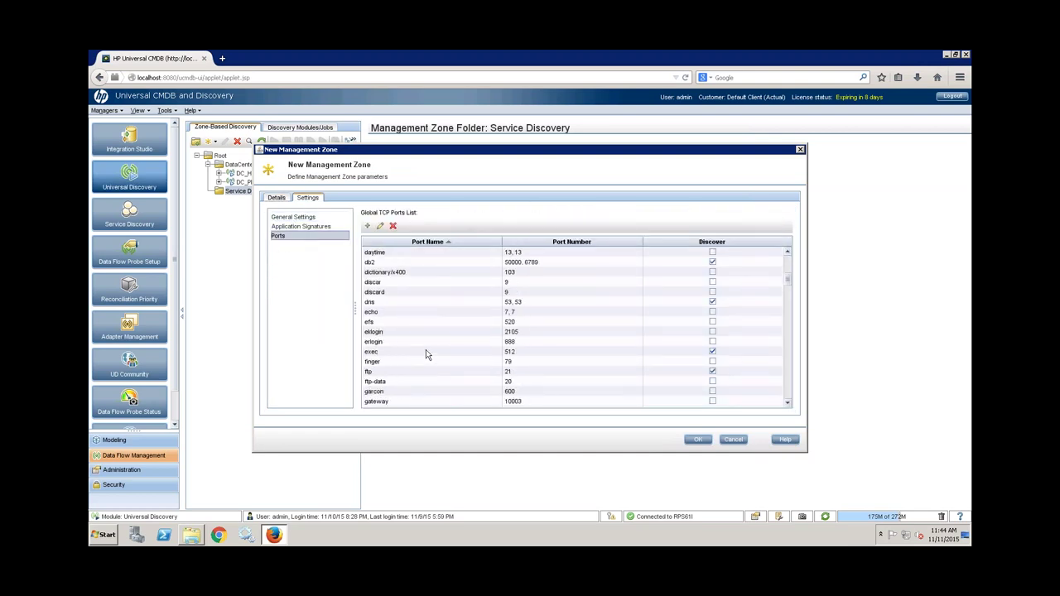
Finish creating the MS SQL Server Discovery zone from its details and decline launching the Infrastructure Discovery Activity.
left_click(276, 201)
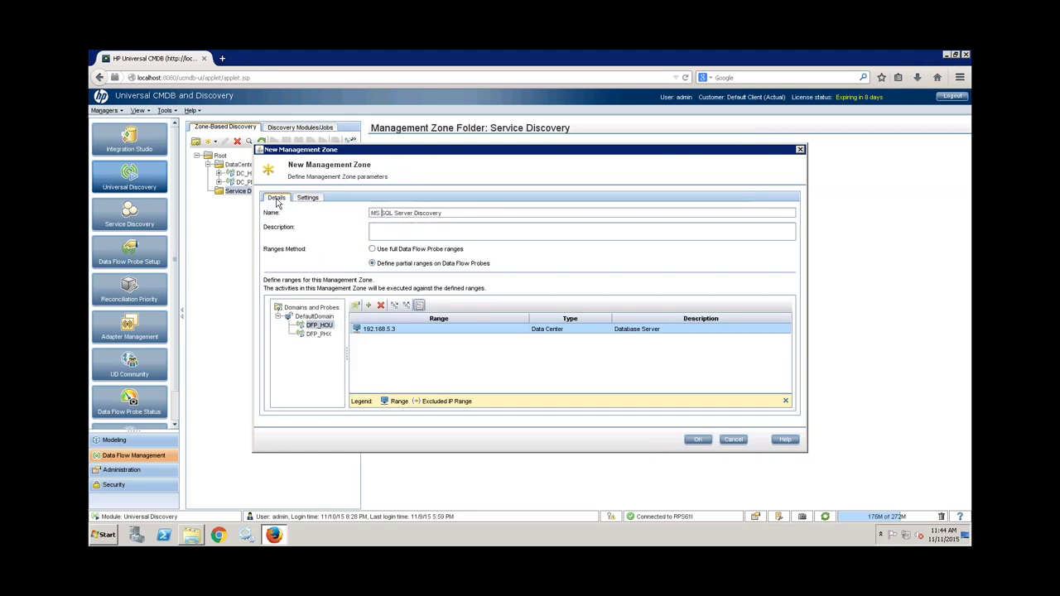
left_click(698, 441)
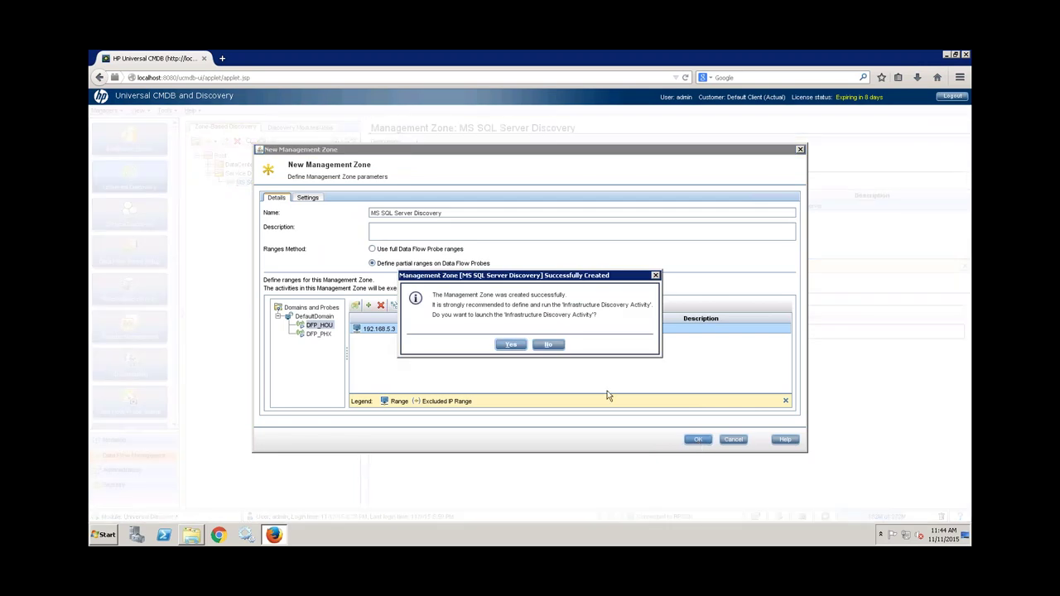
left_click(557, 348)
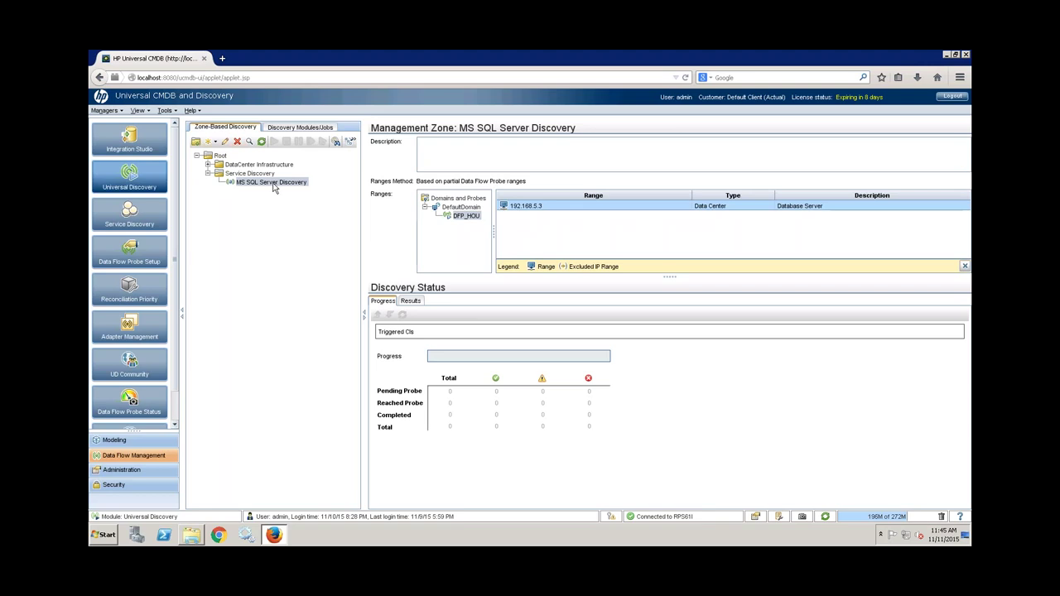
Start a new discovery activity template from the root's management zone actions and name it MS SQL Template.
left_click(220, 157)
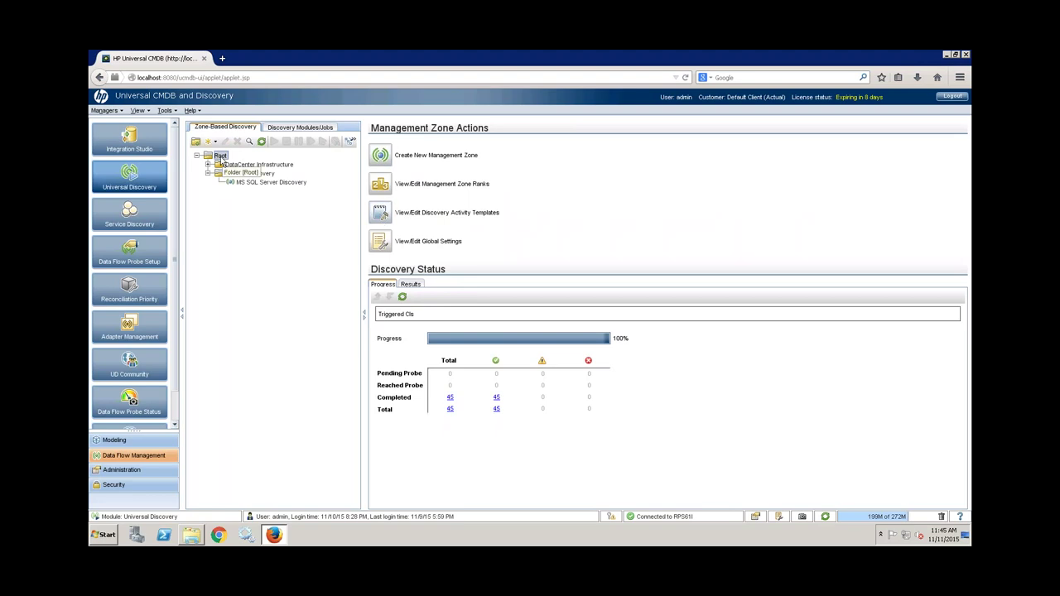
left_click(381, 218)
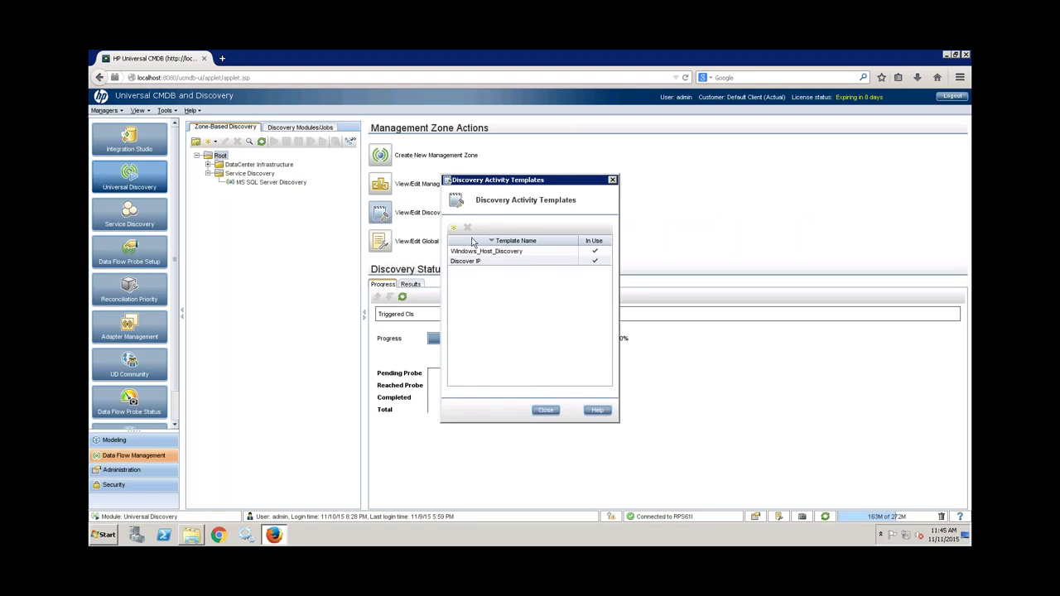
left_click(453, 229)
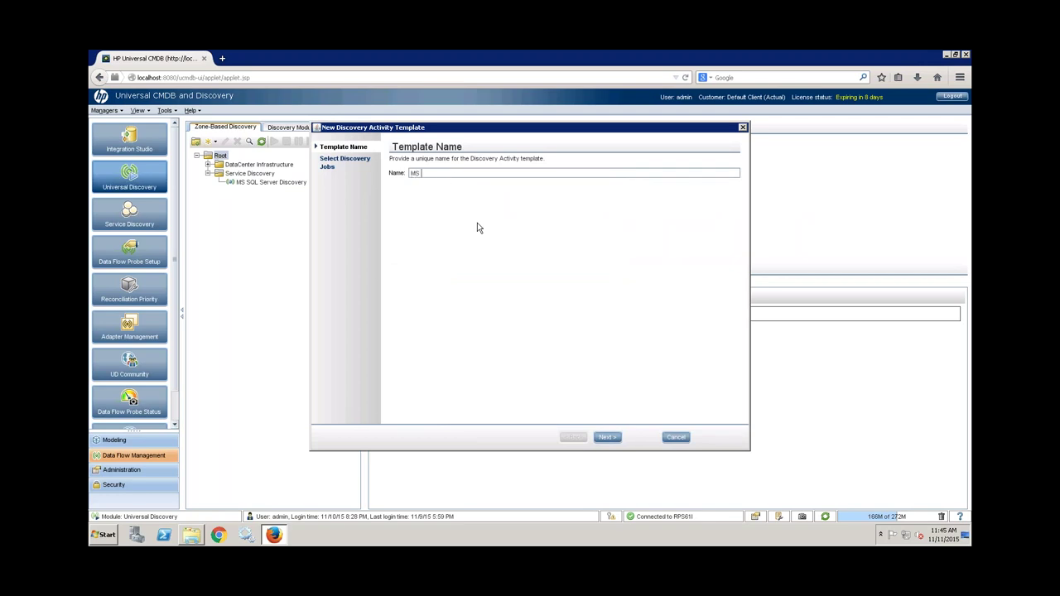
type("MS SQL Template")
left_click(608, 438)
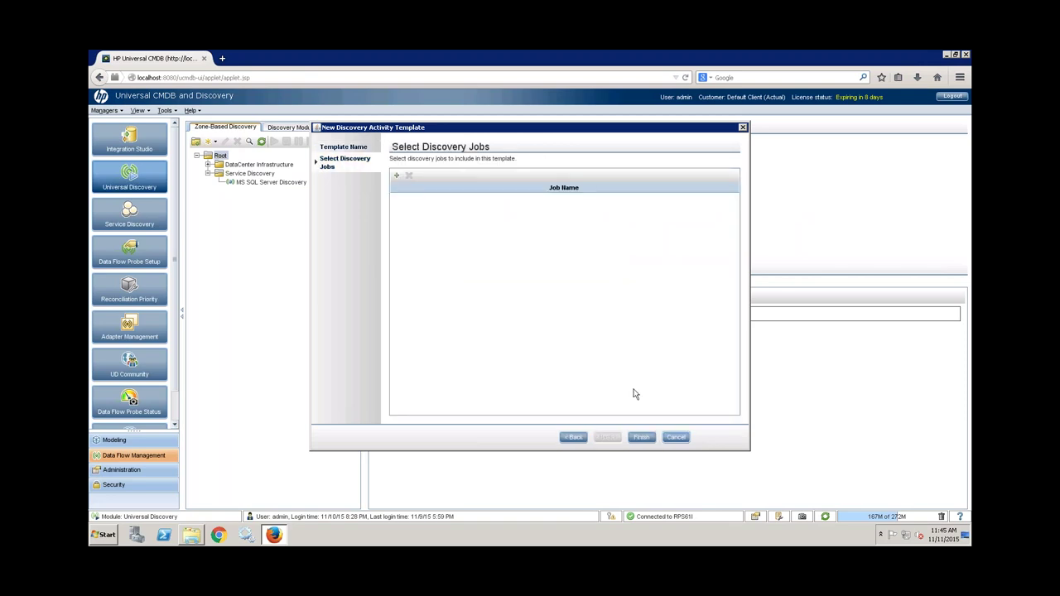
Add all jobs of the Database MS-SQL module to the new template.
left_click(395, 178)
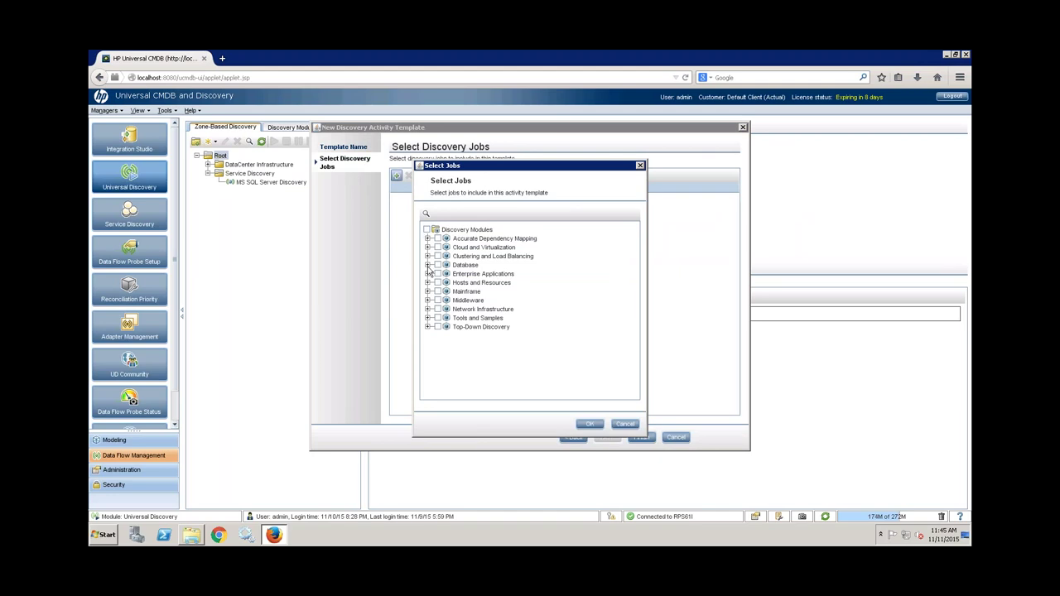
left_click(427, 265)
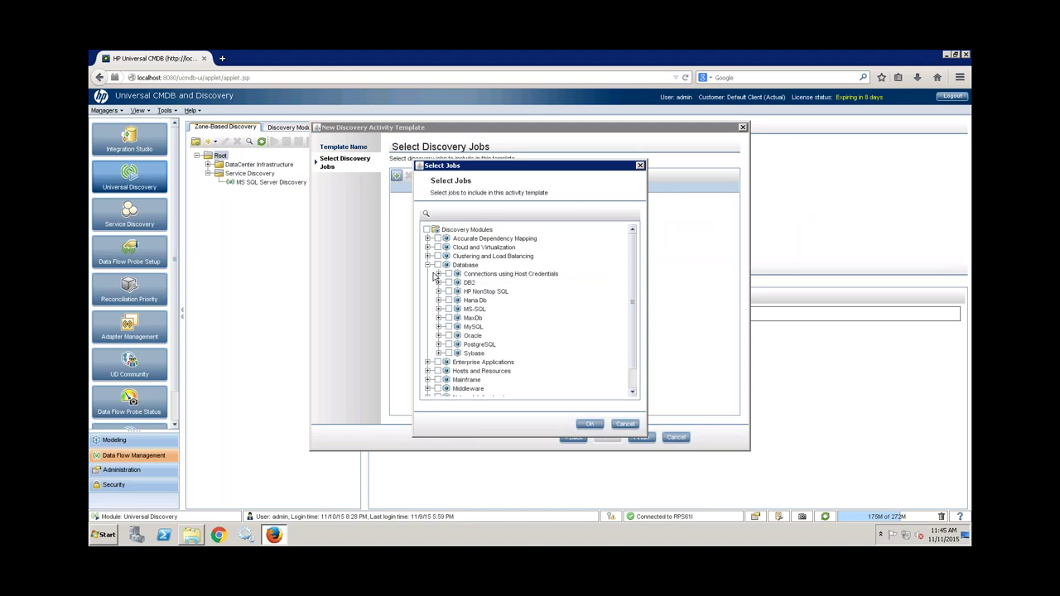
scroll(441, 290, "down", 1)
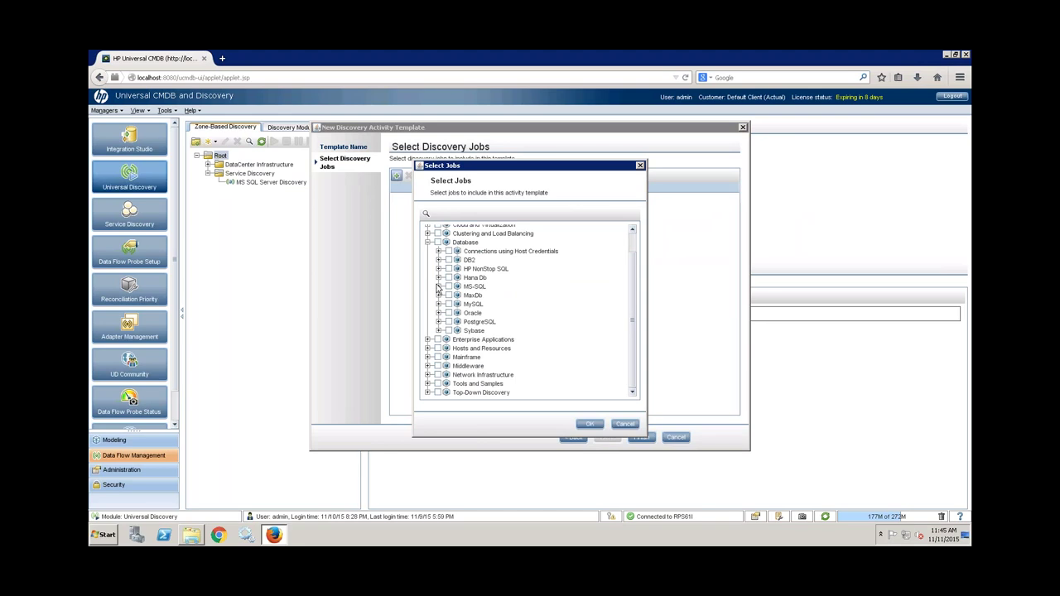
left_click(439, 286)
left_click(448, 287)
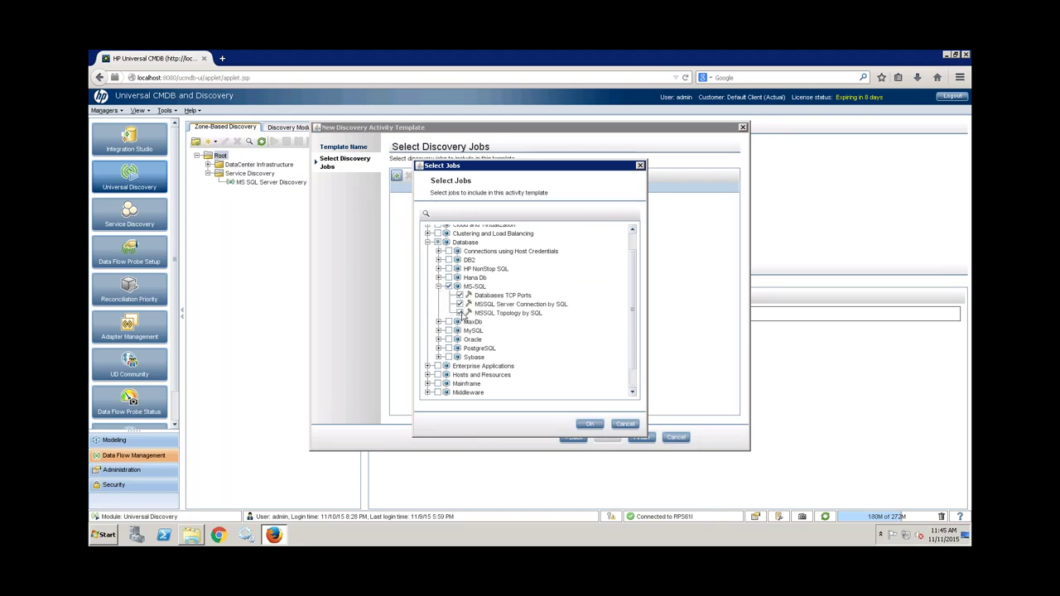
left_click(590, 425)
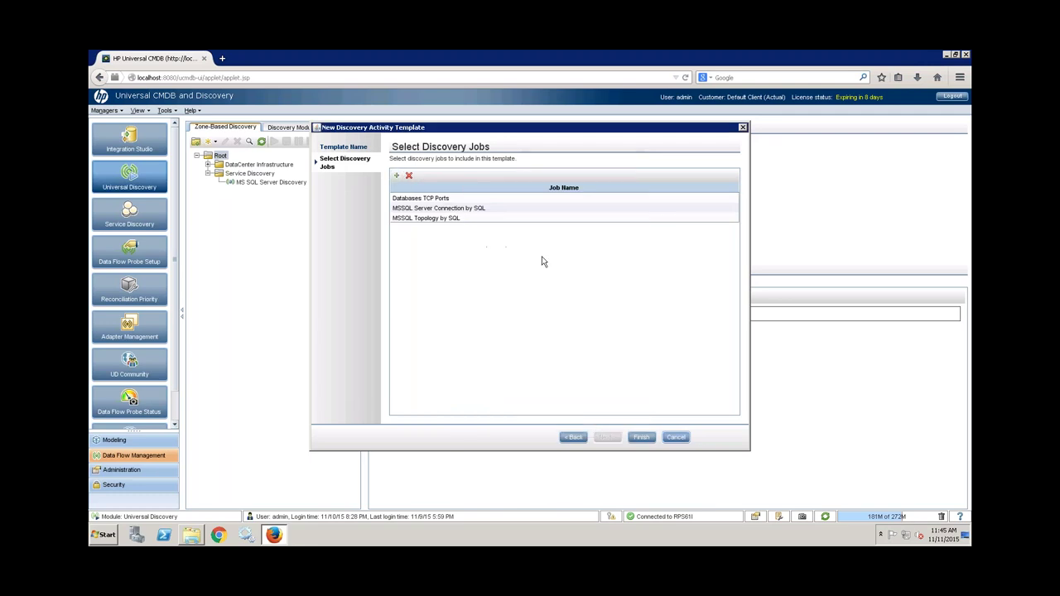
Finish creating MS SQL Template, check it in the discovery activity templates list and close the list.
left_click(640, 439)
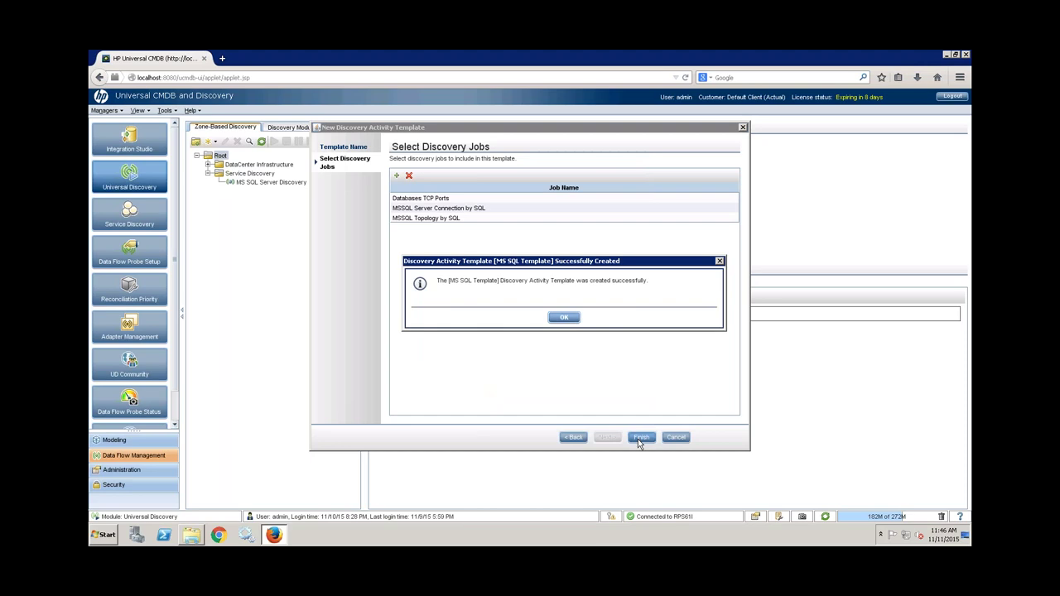
left_click(574, 323)
left_click(571, 319)
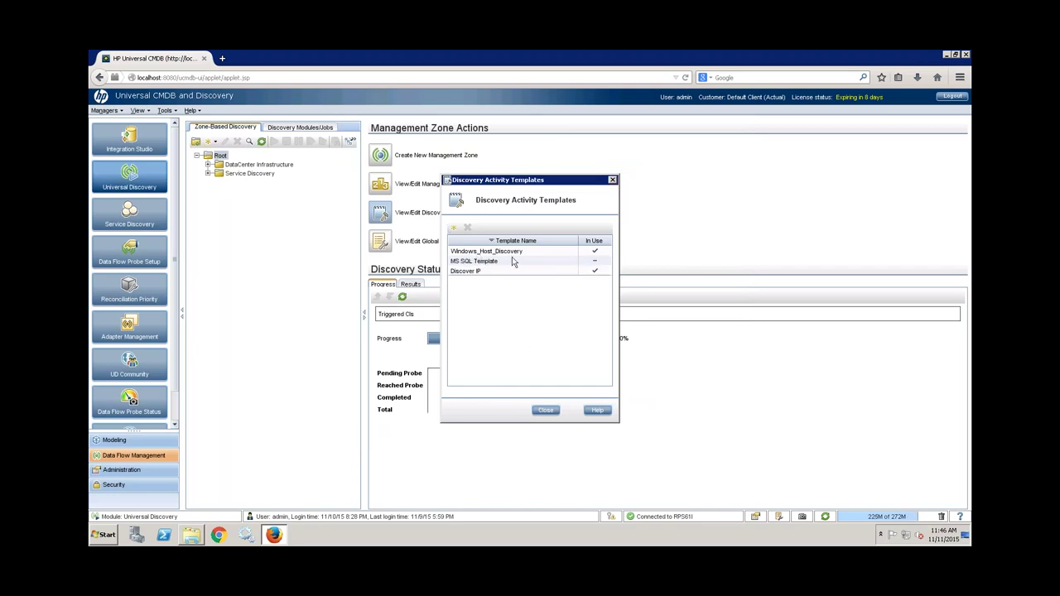
left_click(514, 263)
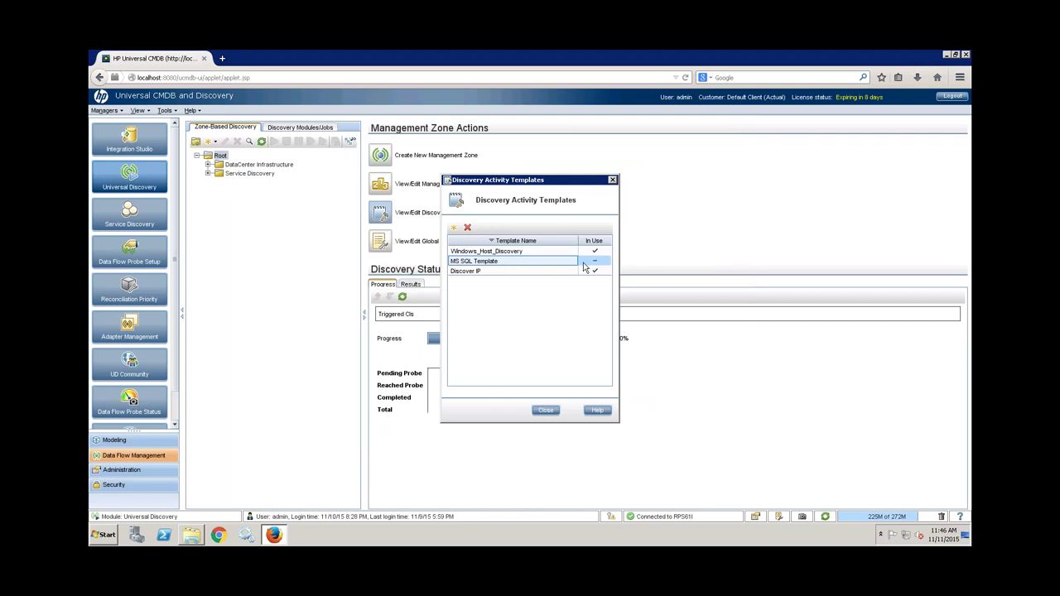
left_click(546, 412)
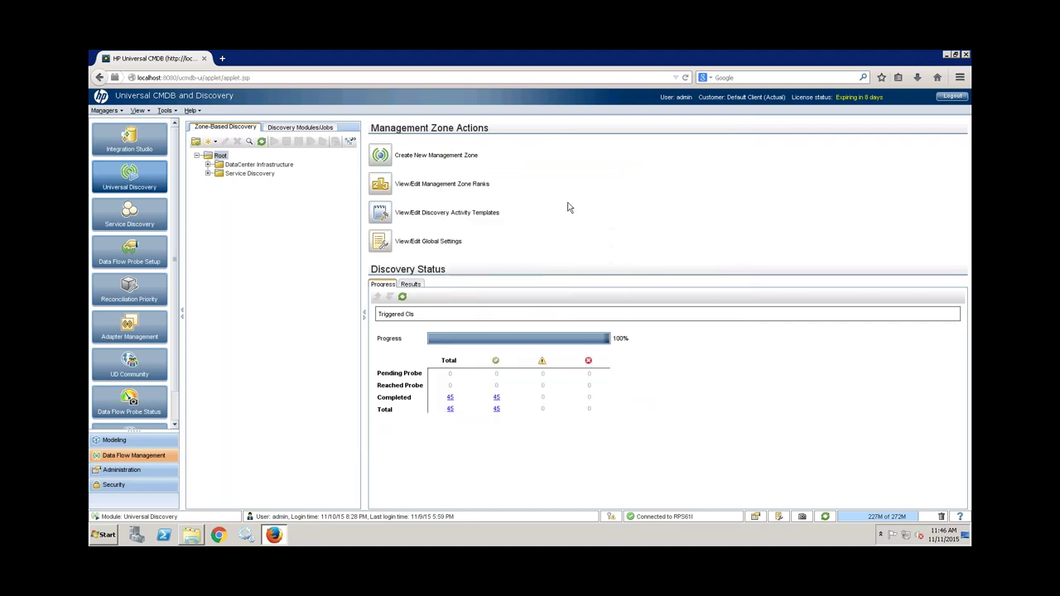
Review the MS SQL Server Discovery zone and the details of the MSSQL Server Connection by SQL discovery job.
left_click(209, 174)
left_click(253, 184)
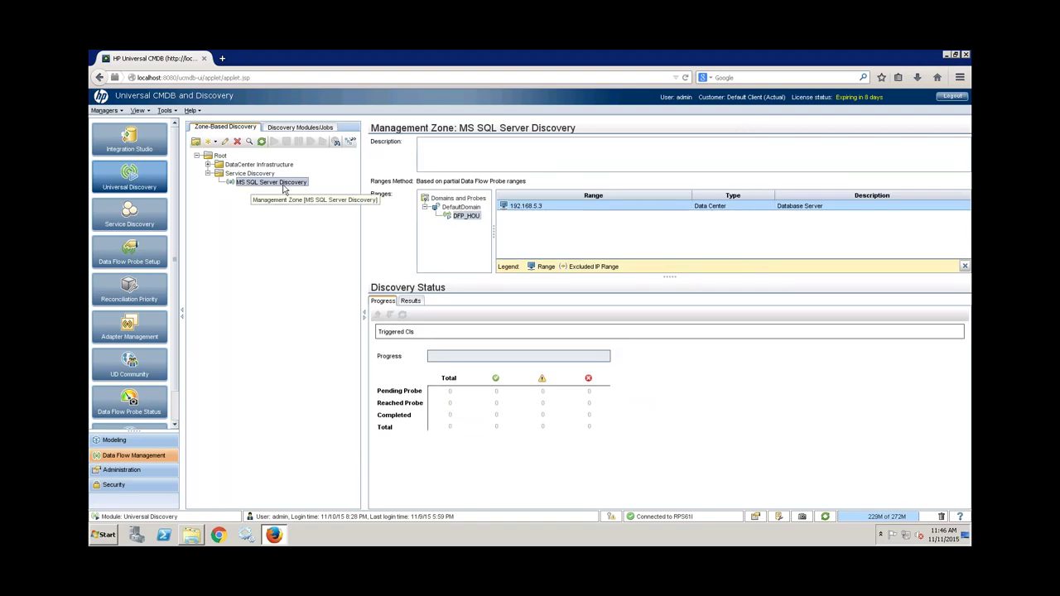
left_click(289, 129)
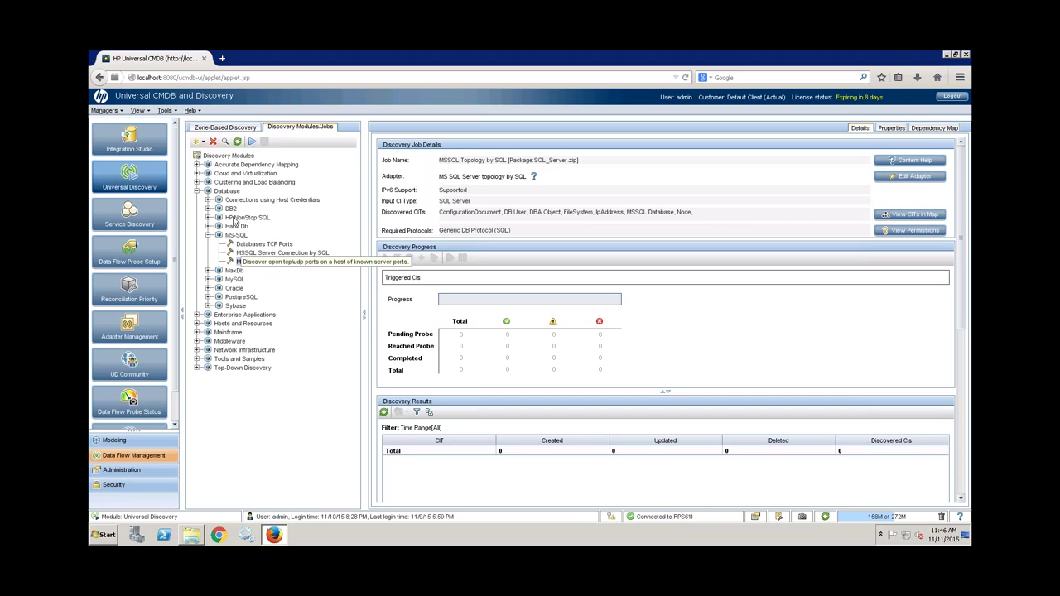
left_click(264, 254)
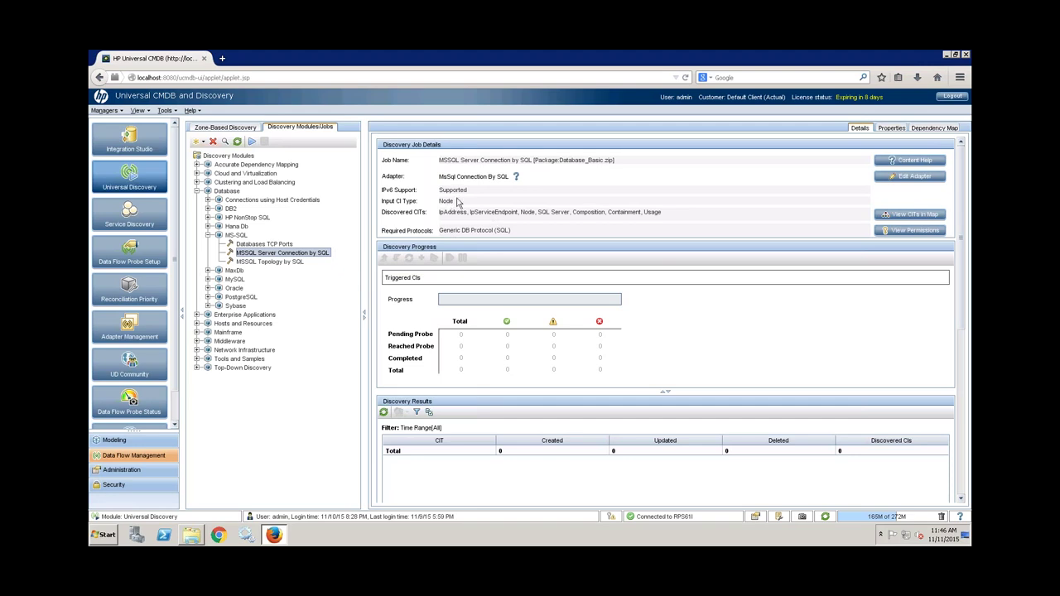
Create and activate a Discover IP template activity named Discover IP DB Host in the MS SQL Server Discovery zone, keeping the default job and daily schedule.
left_click(236, 129)
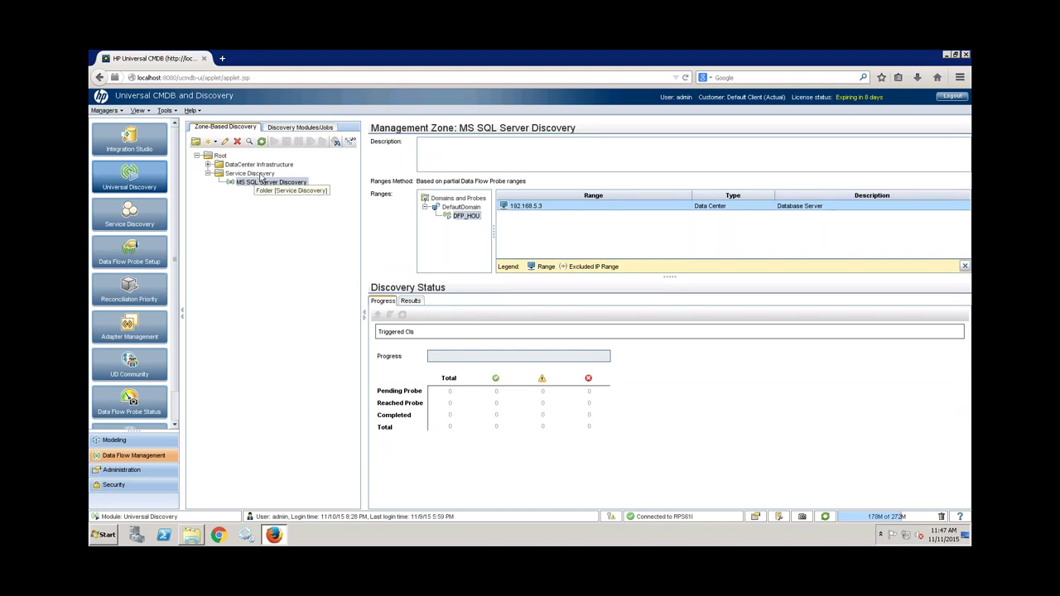
right_click(259, 182)
mouse_move(302, 188)
mouse_move(369, 221)
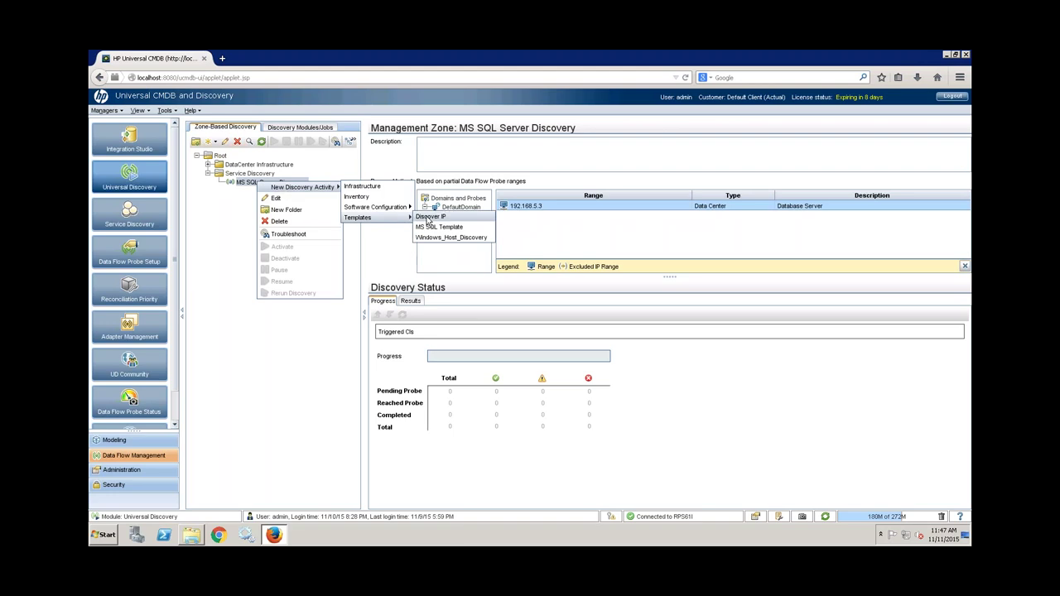
left_click(429, 217)
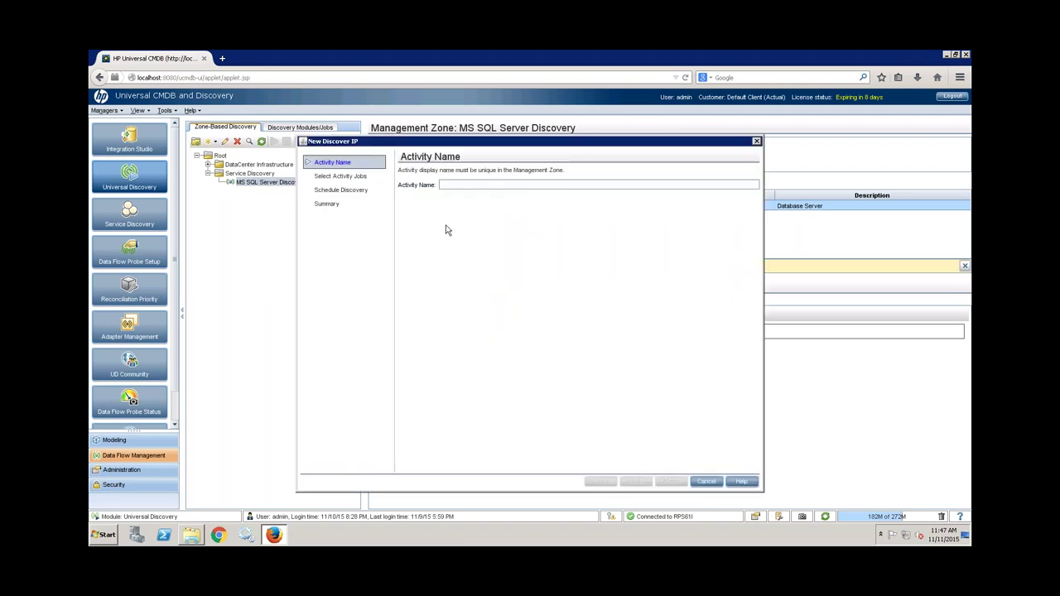
type("Discover IP DB Host")
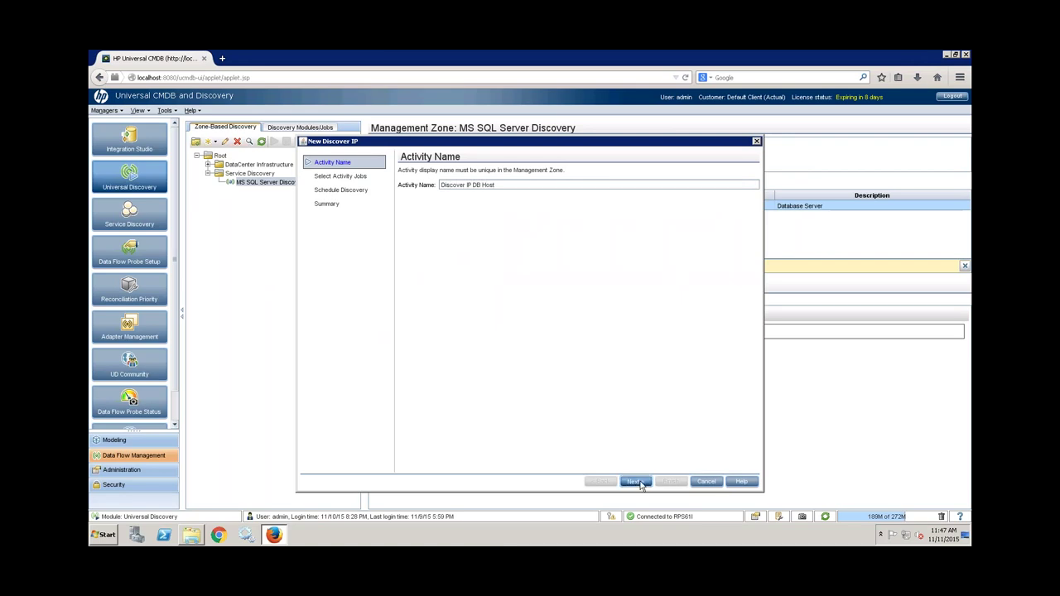
left_click(634, 481)
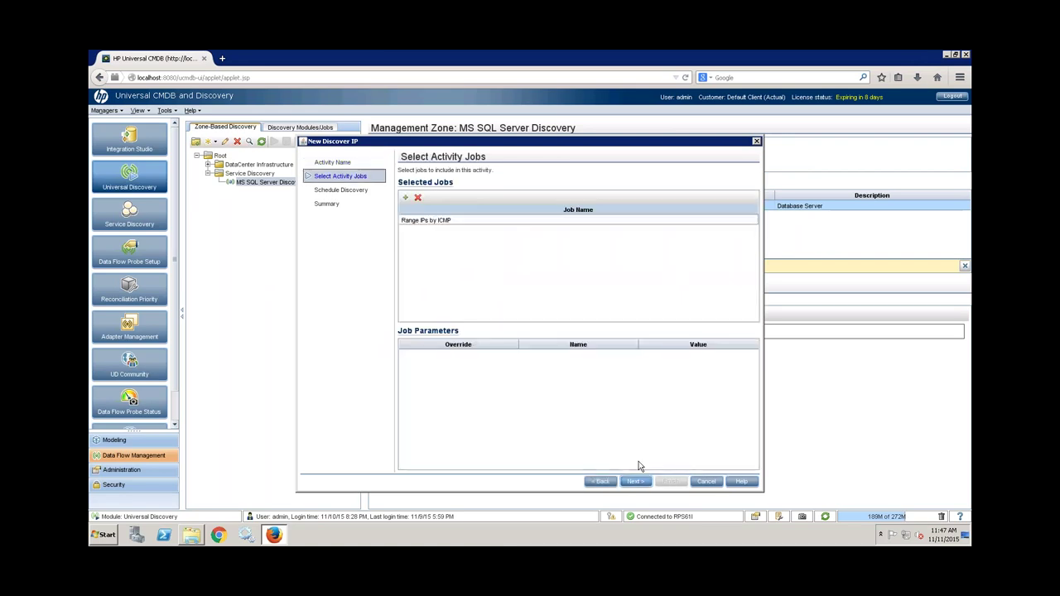
left_click(634, 482)
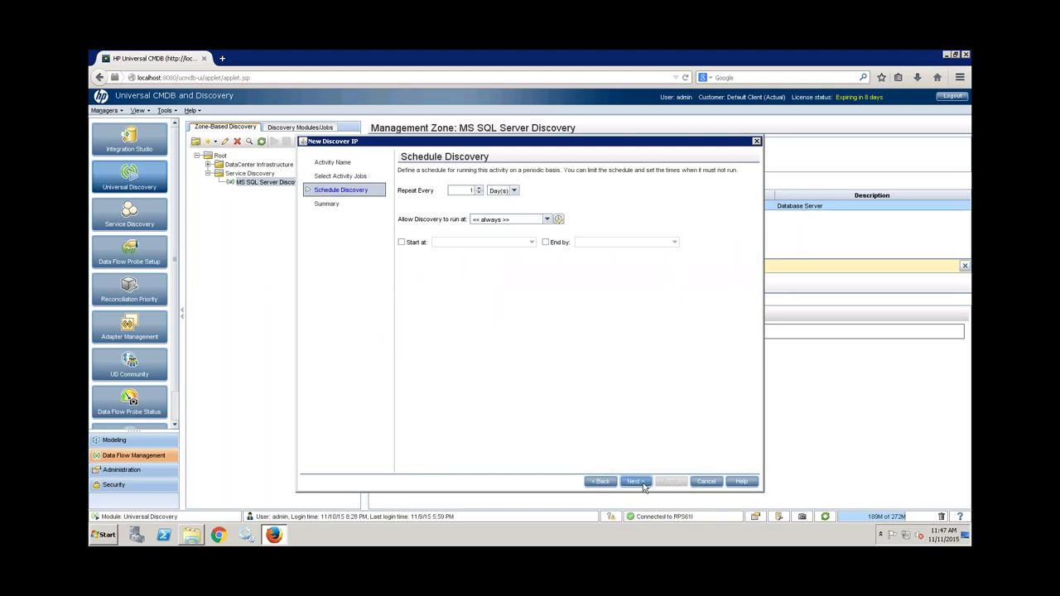
left_click(638, 482)
left_click(444, 464)
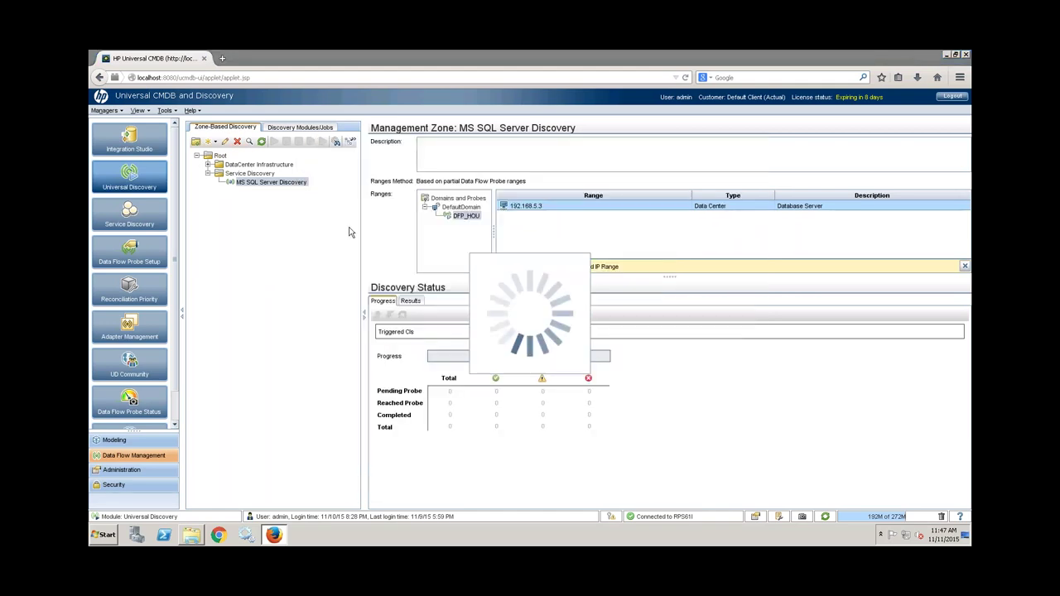
Create and activate a Windows_Host_Discovery template activity named DB Host in the MS SQL Server Discovery zone, keeping its WMI jobs and daily schedule.
right_click(278, 185)
mouse_move(332, 188)
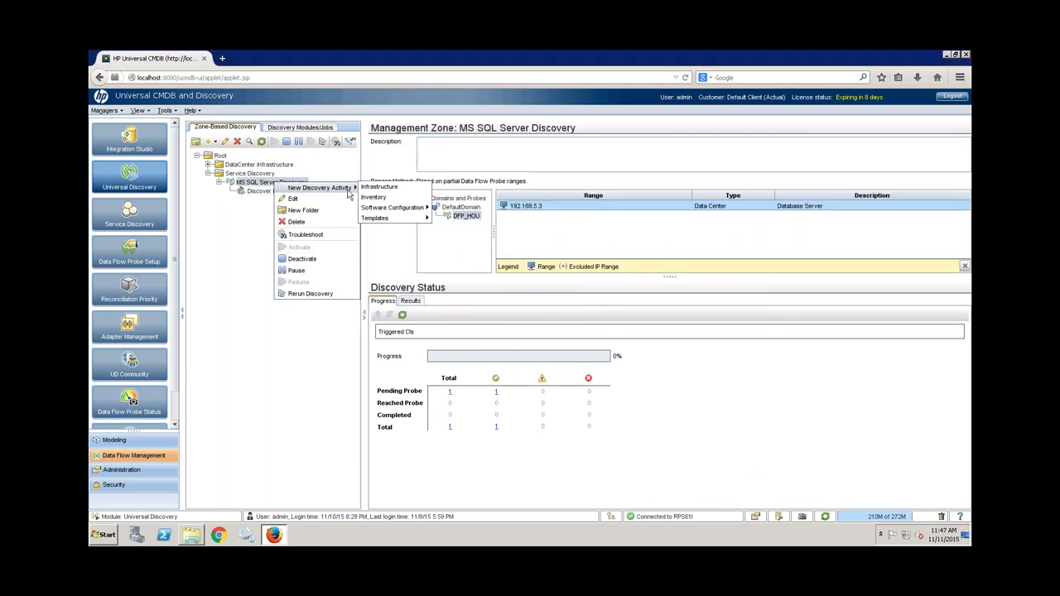
mouse_move(381, 218)
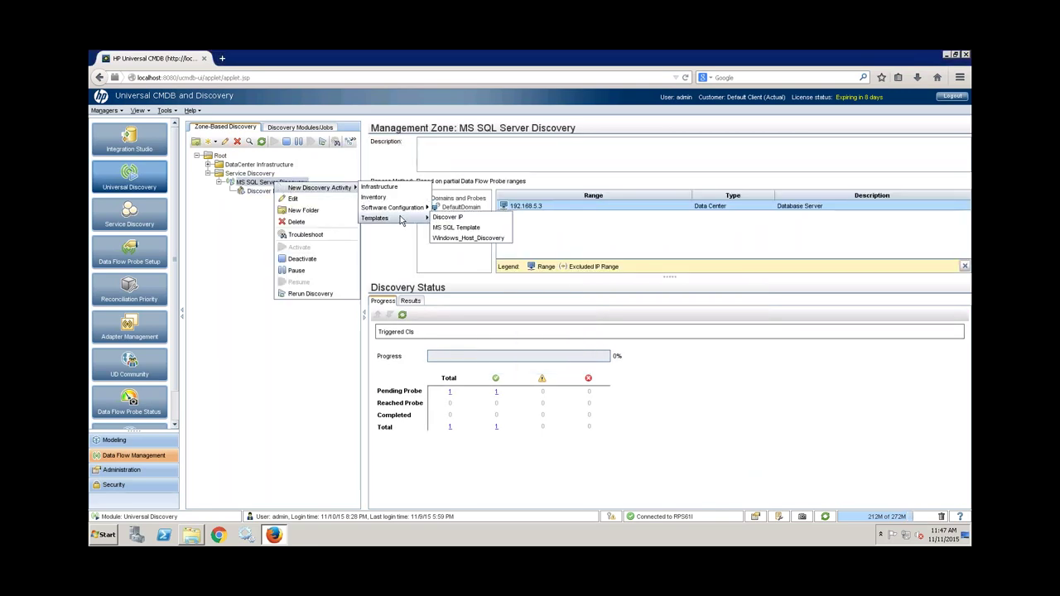
left_click(470, 238)
type("D")
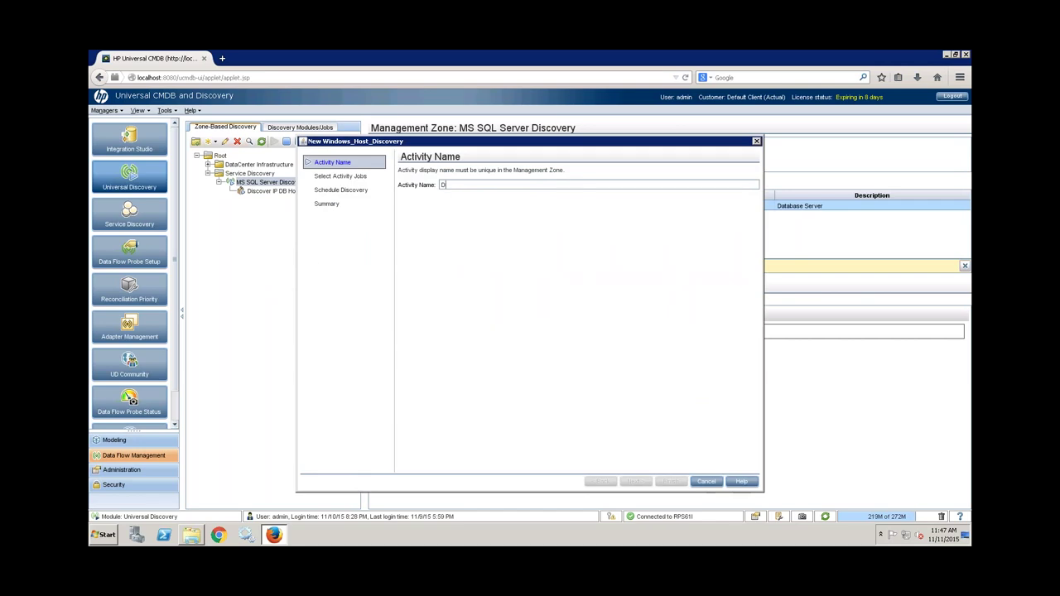
type("B Host")
left_click(635, 482)
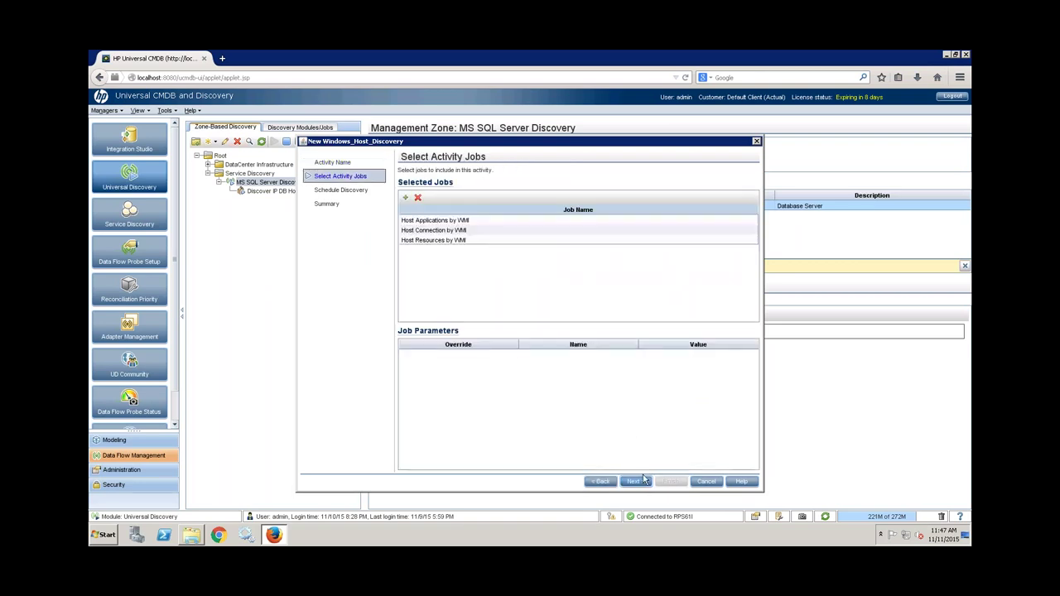
left_click(476, 239)
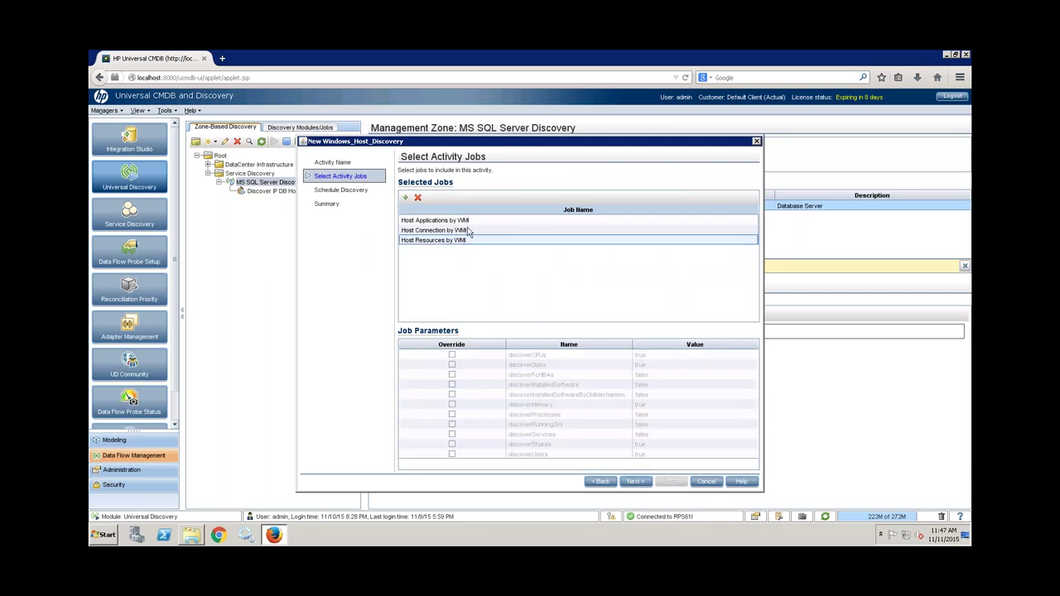
left_click(638, 482)
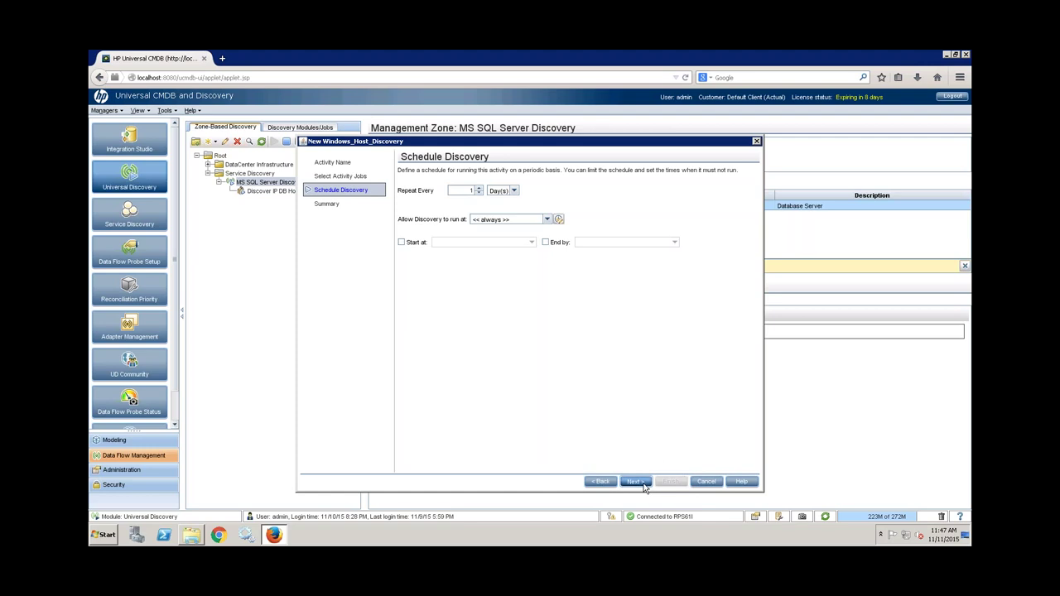
left_click(635, 482)
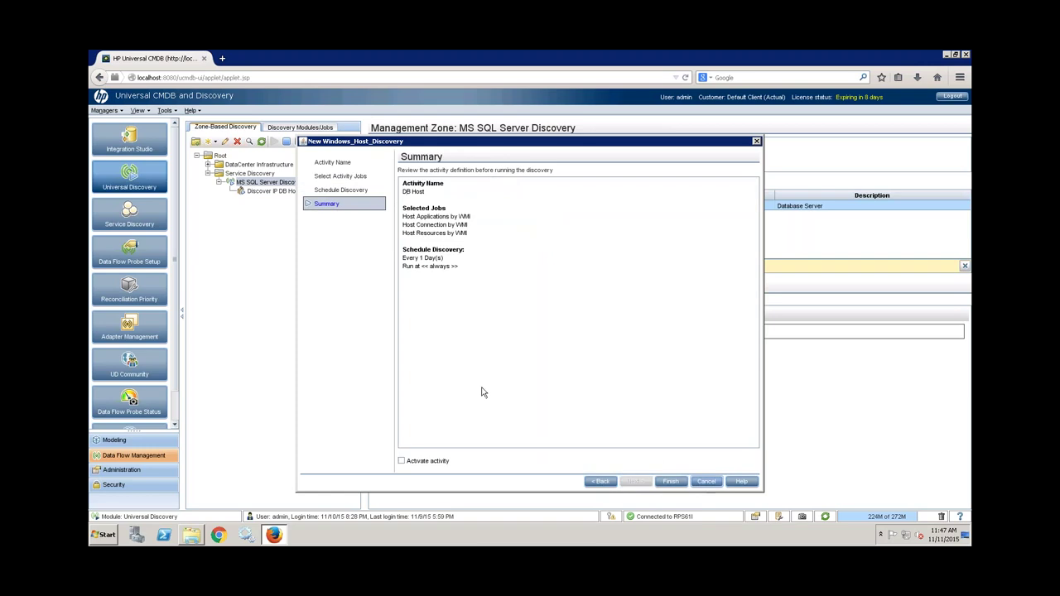
left_click(668, 484)
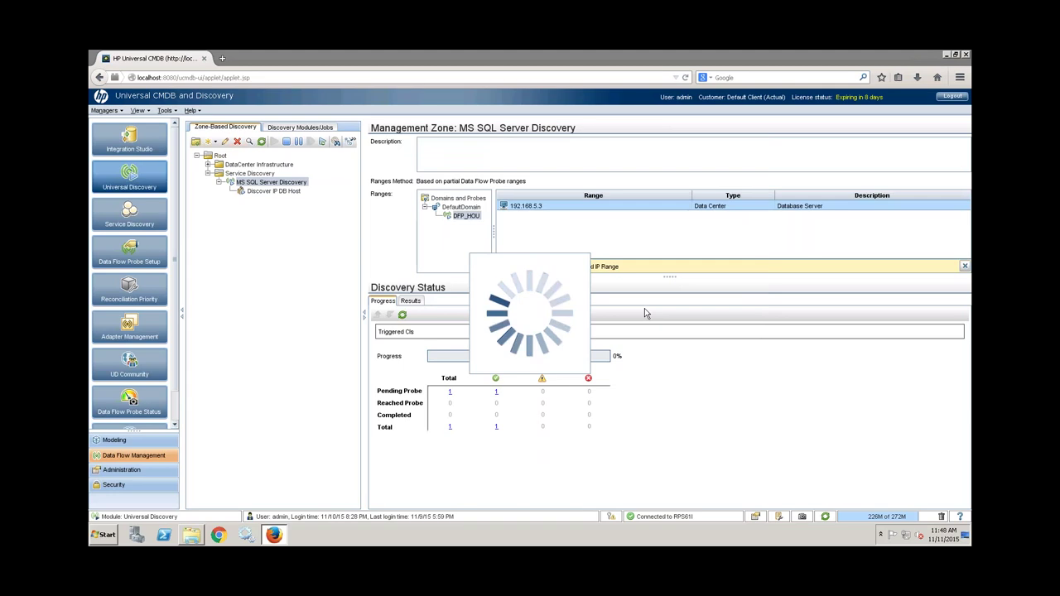
Start a new MS SQL Template activity named MS SQL Server in the MS SQL Server Discovery zone after checking the two existing activities.
left_click(258, 200)
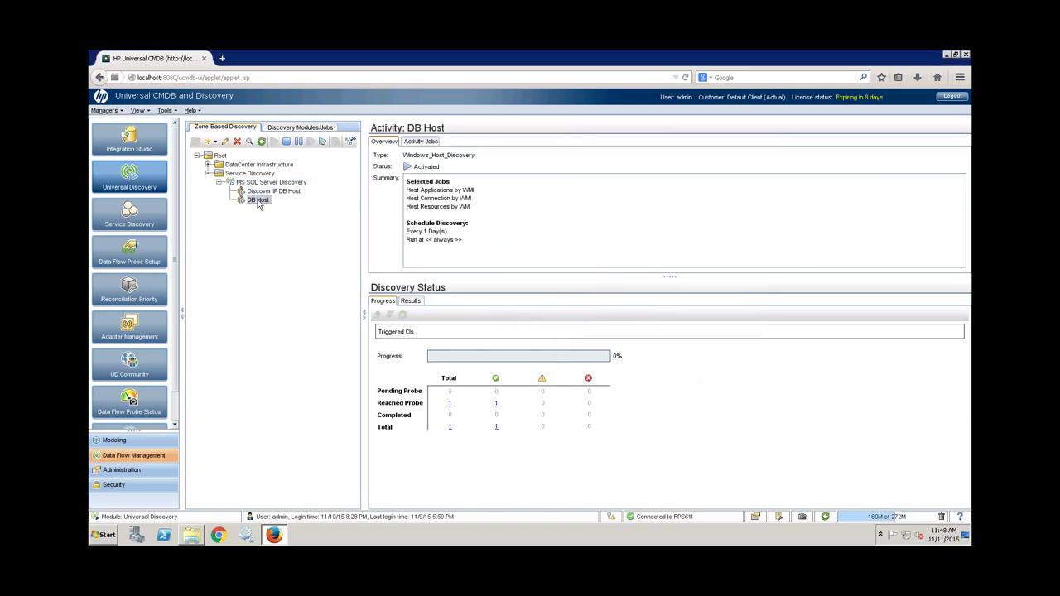
left_click(258, 192)
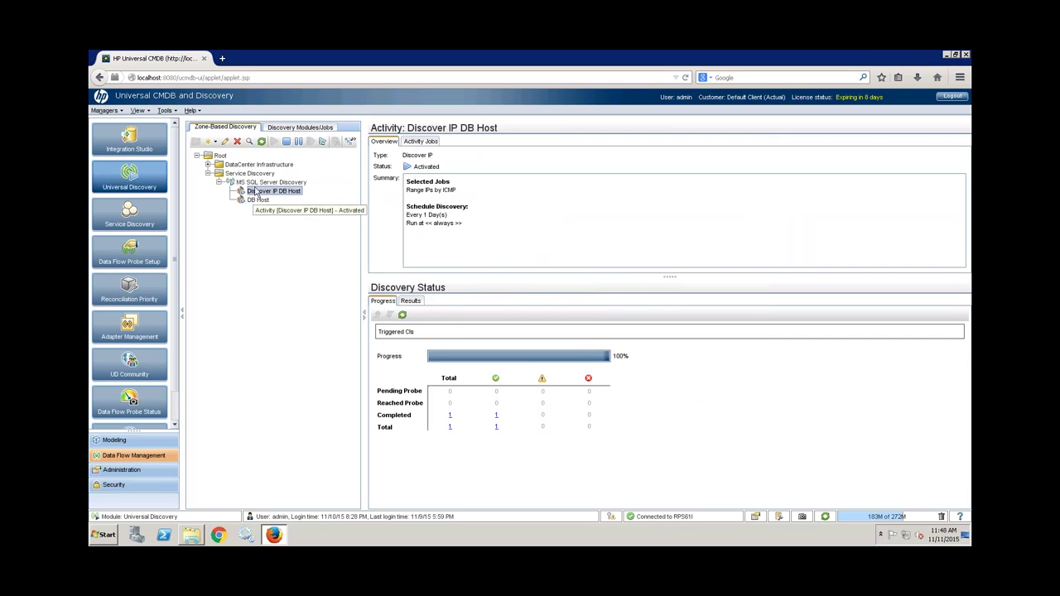
left_click(257, 182)
right_click(258, 183)
mouse_move(291, 192)
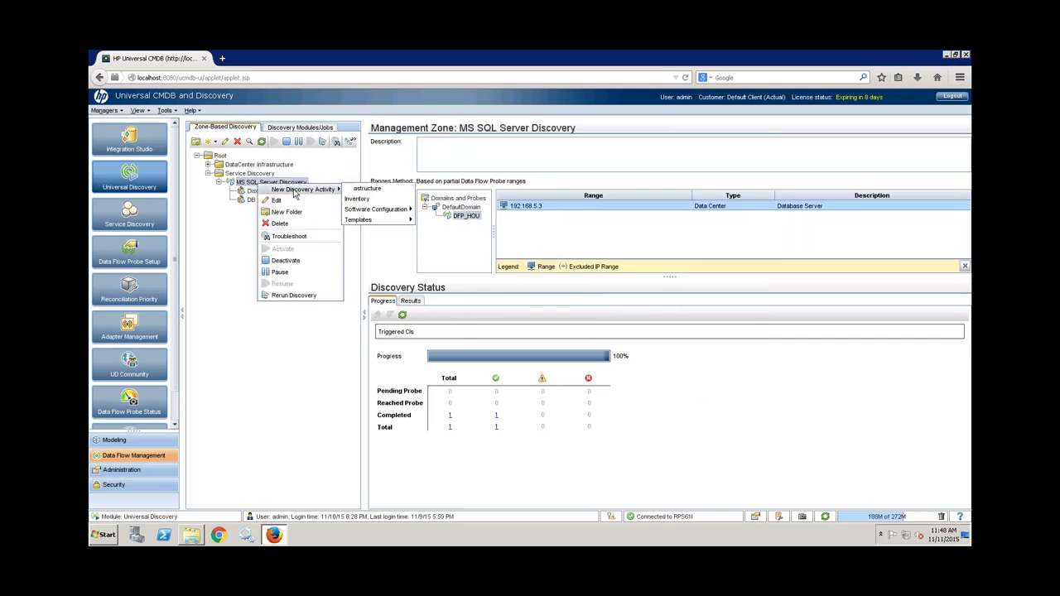
mouse_move(390, 220)
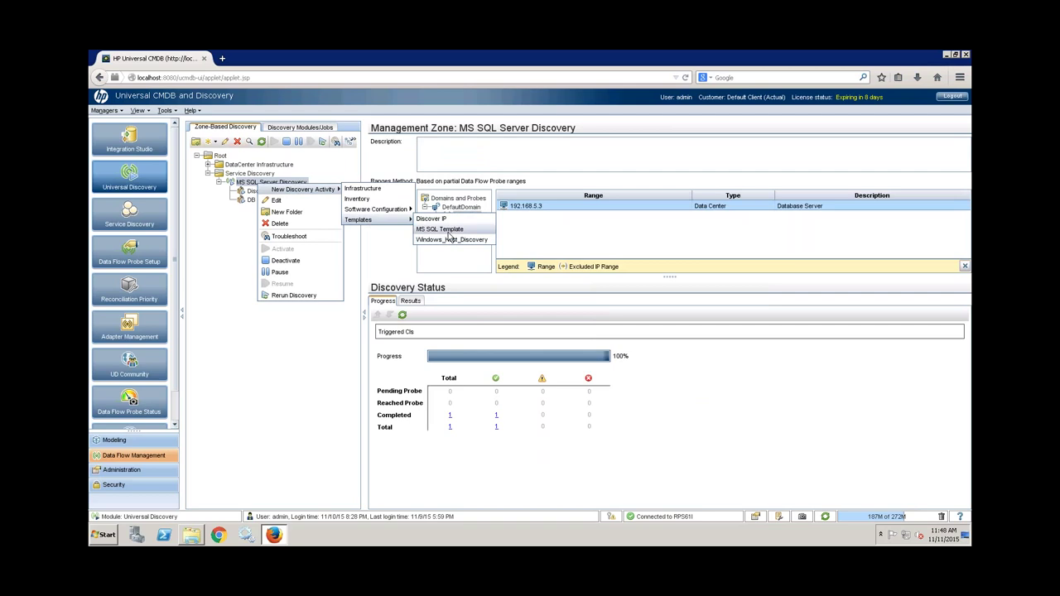
left_click(440, 230)
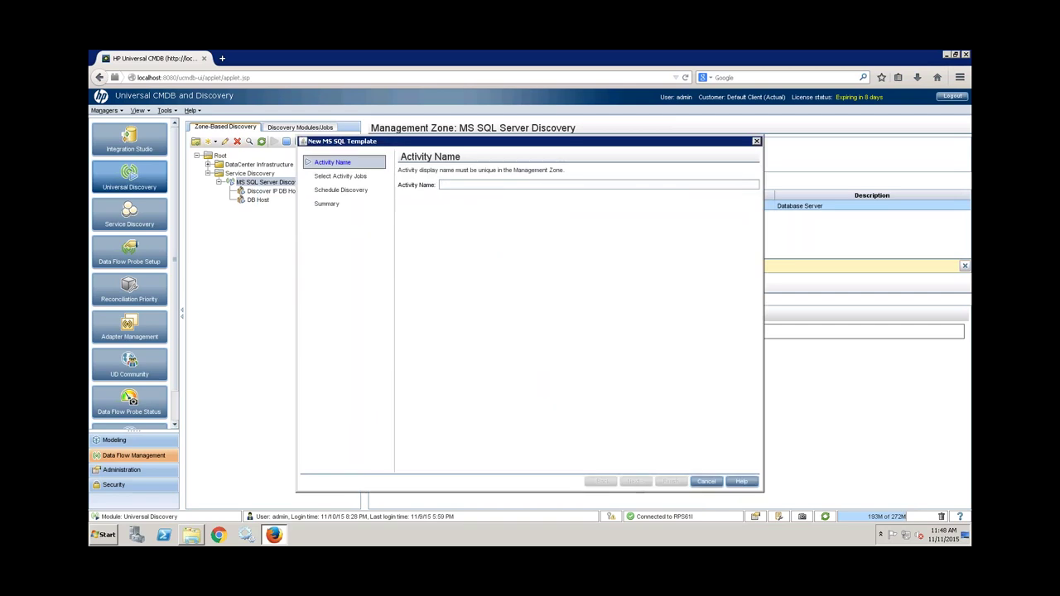
type("SQL Server")
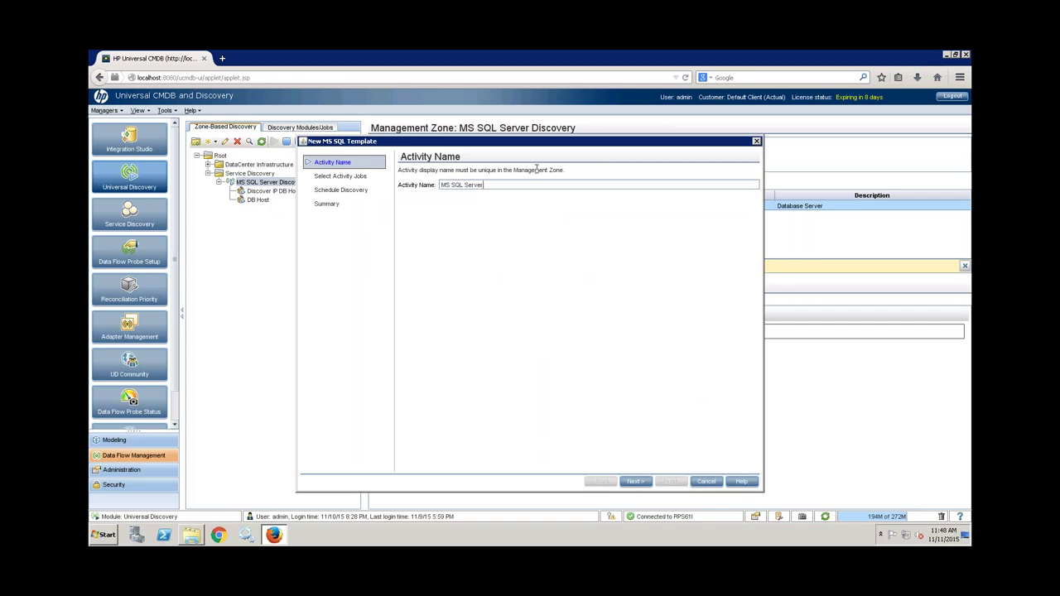
Review the parameters of the new activity's three database jobs, keep the daily schedule and finish creating the activity.
left_click(640, 482)
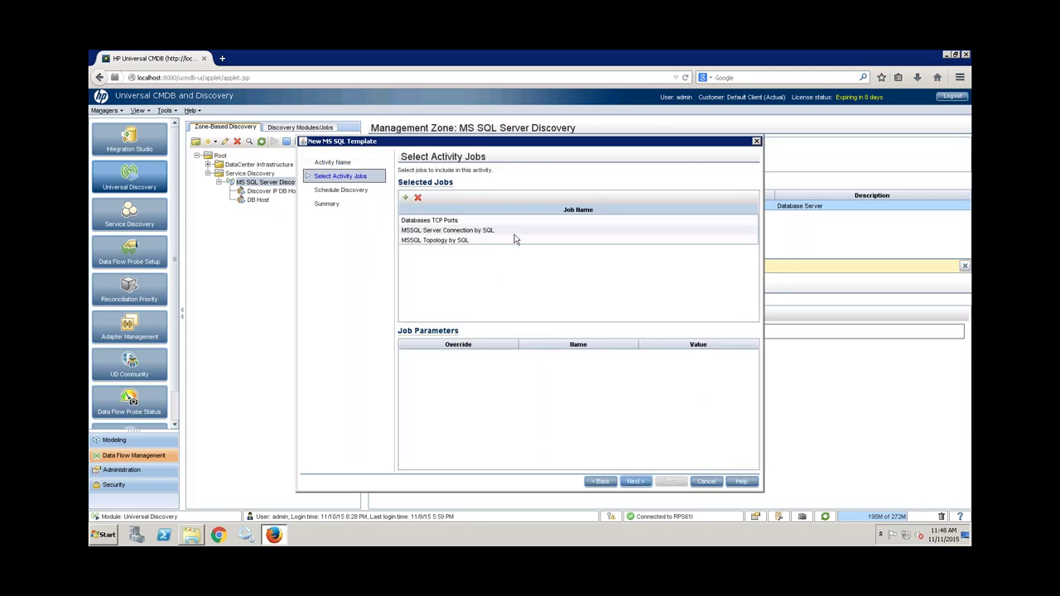
left_click(439, 220)
left_click(438, 230)
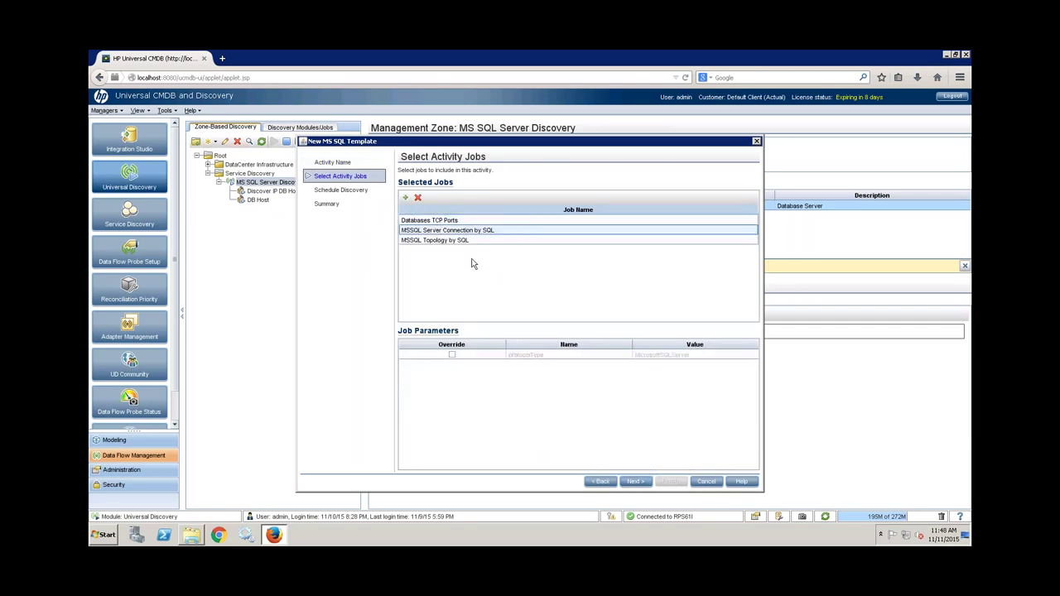
left_click(466, 240)
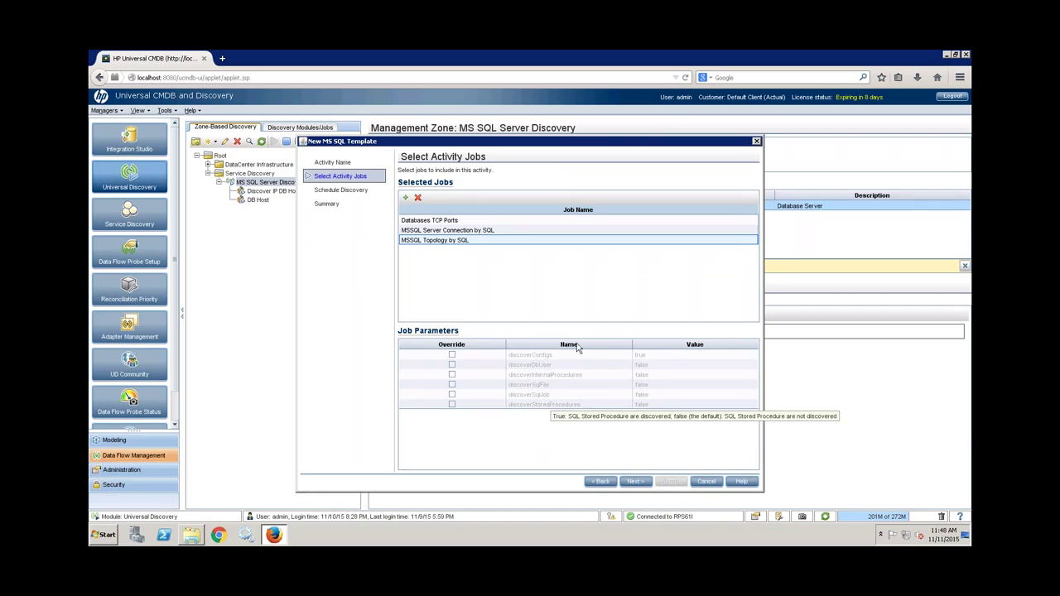
left_click(635, 482)
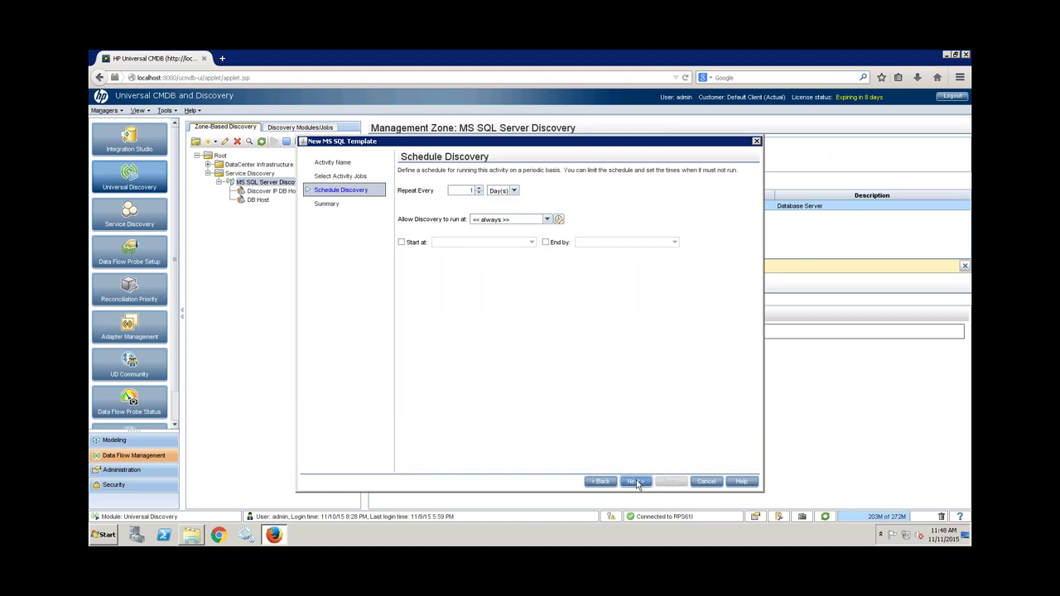
left_click(636, 482)
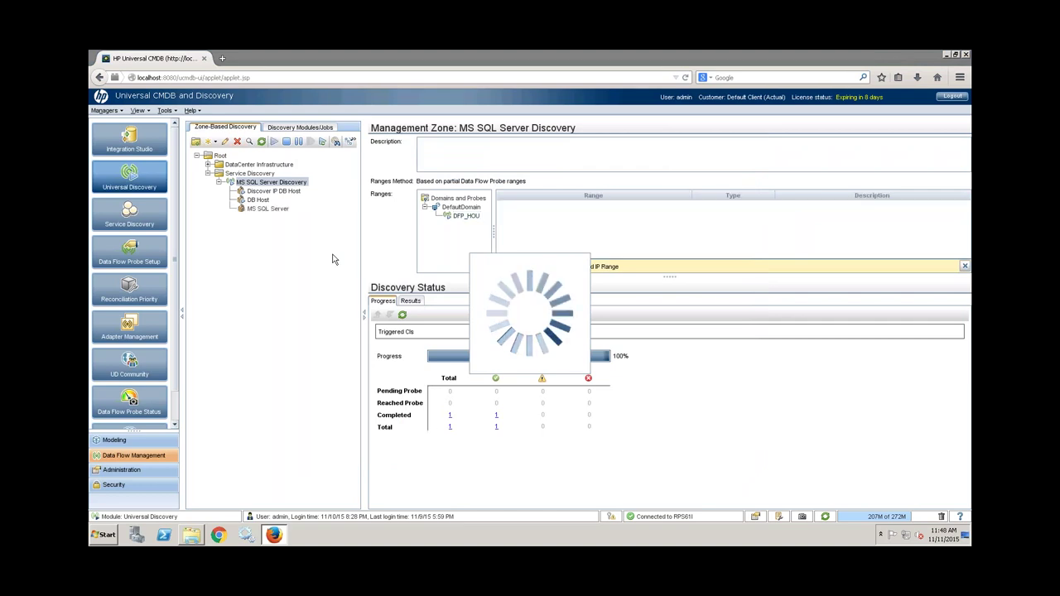
Activate the MS SQL Server activity in the MS SQL Server Discovery zone.
left_click(267, 209)
left_click(264, 202)
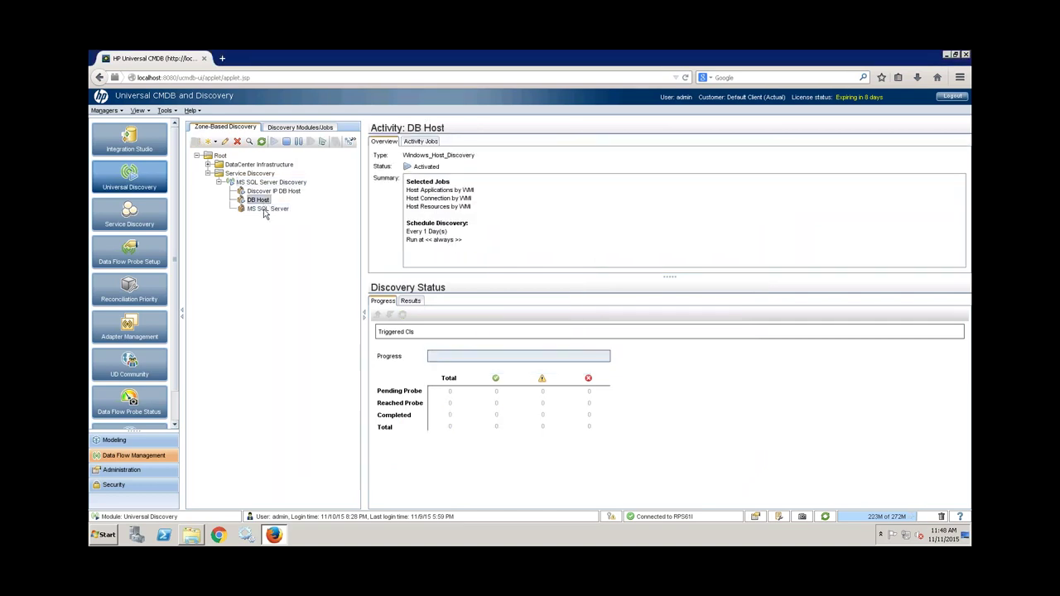
left_click(265, 209)
left_click(260, 201)
right_click(269, 208)
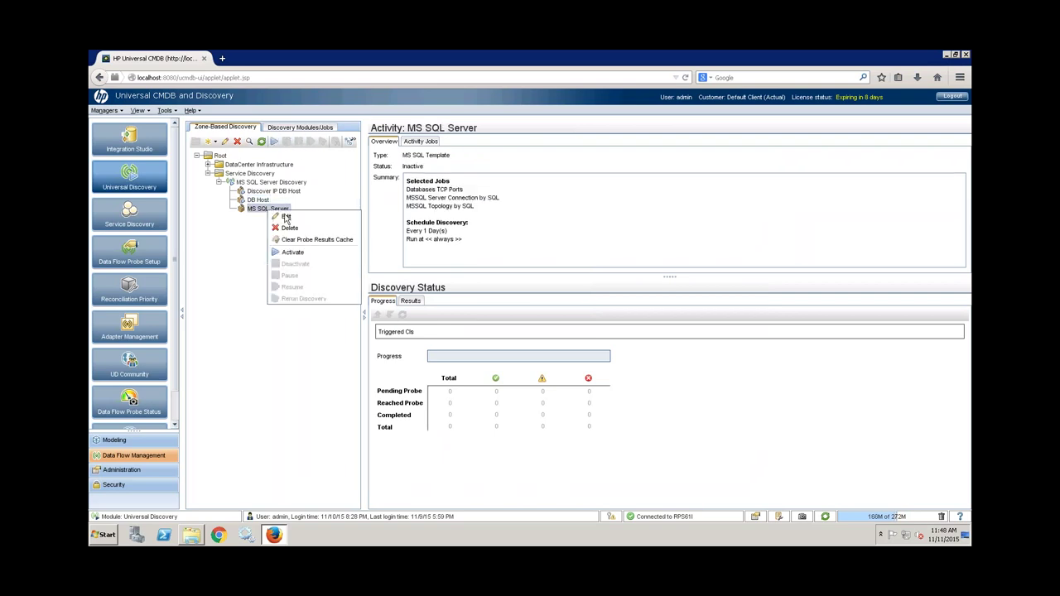
left_click(290, 252)
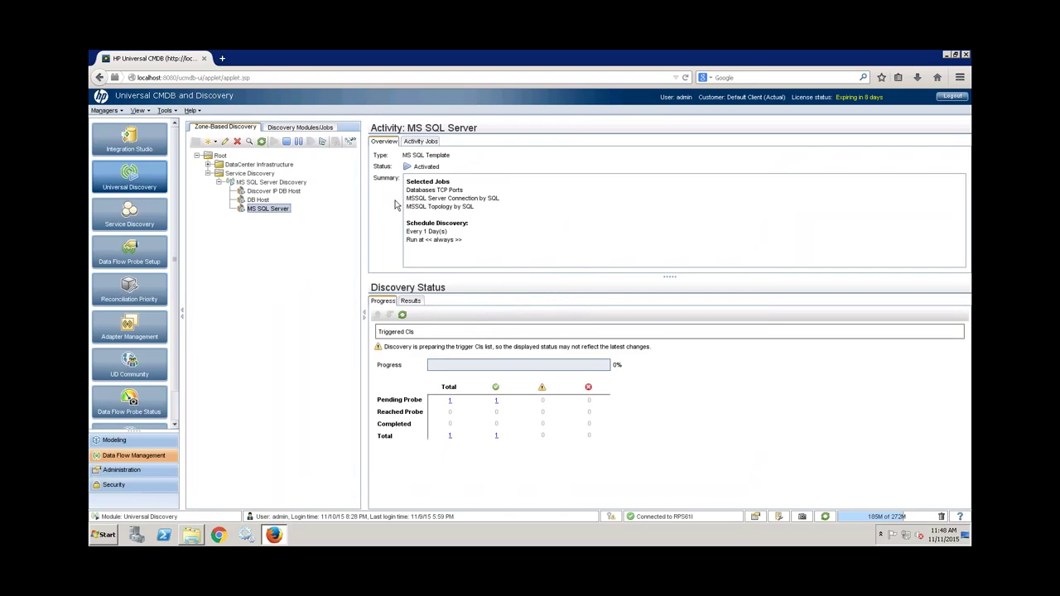
Refresh the MS SQL Server activity's discovery progress and view the trigger CIs of its Databases TCP Ports job.
left_click(403, 315)
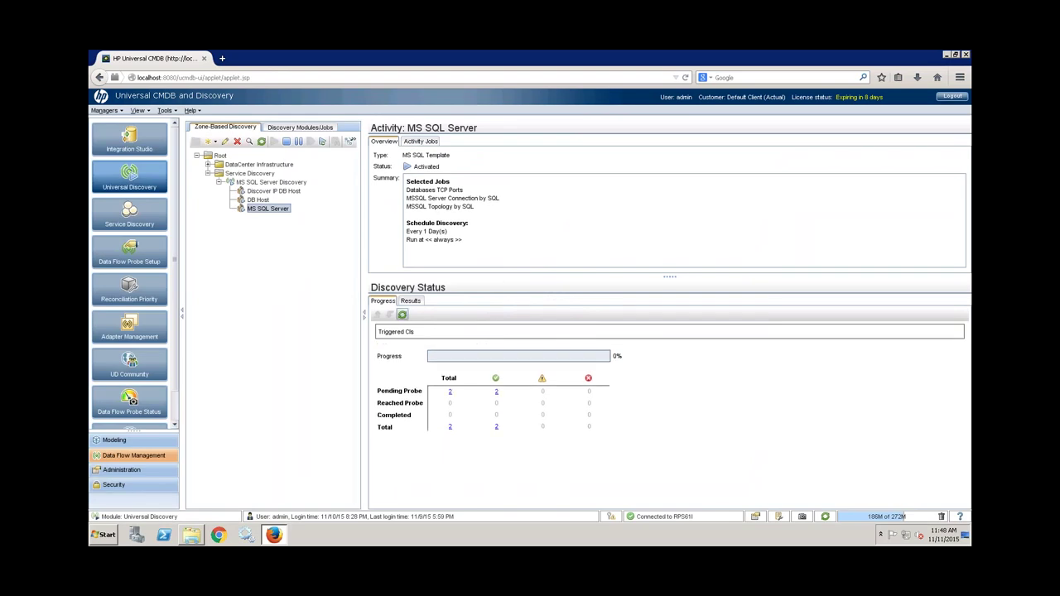
left_click(450, 428)
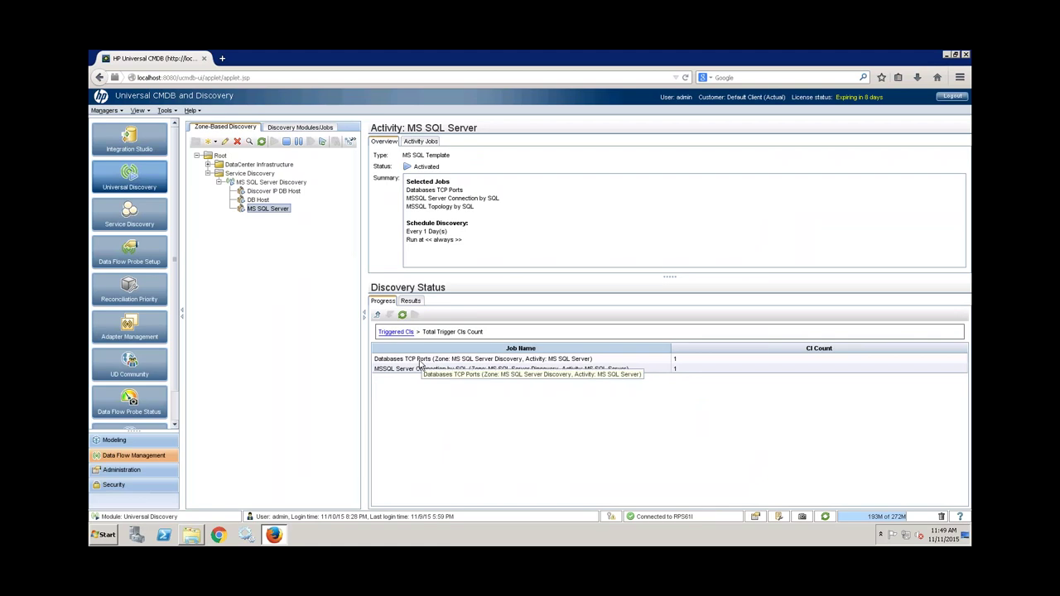
left_click(418, 360)
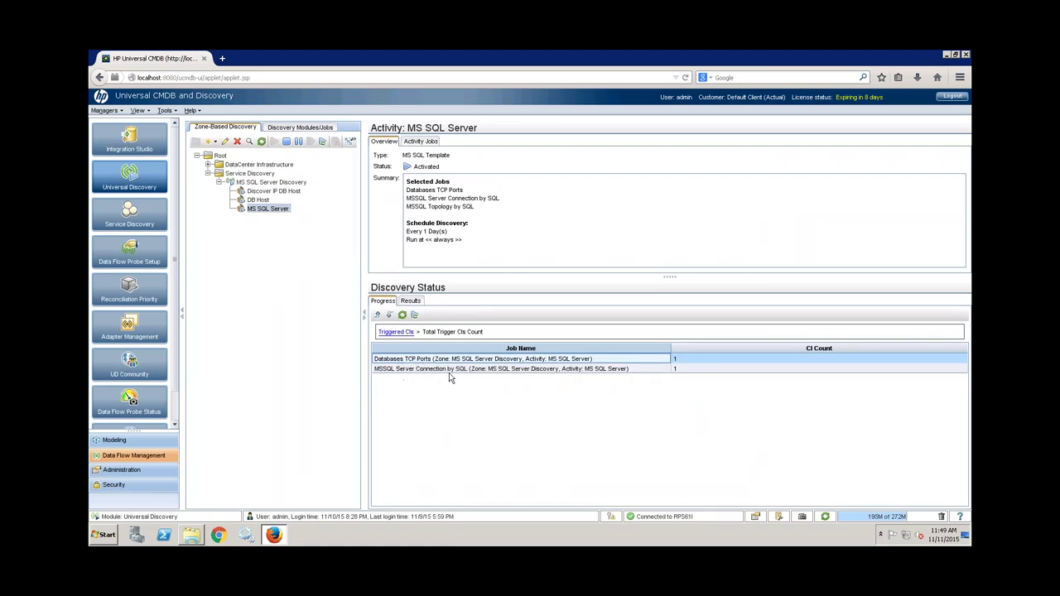
double_click(422, 361)
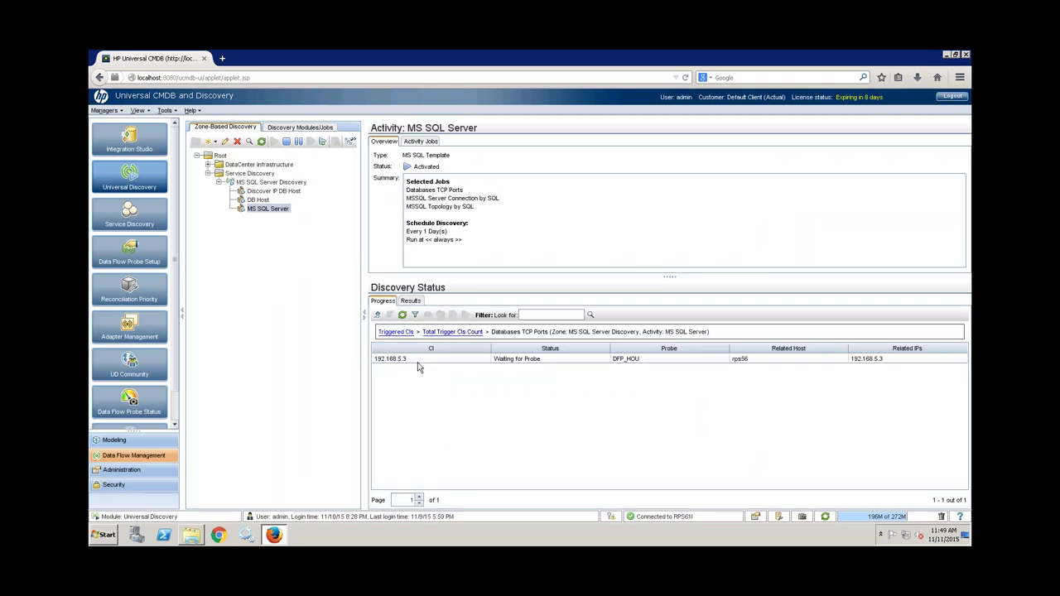
left_click(377, 314)
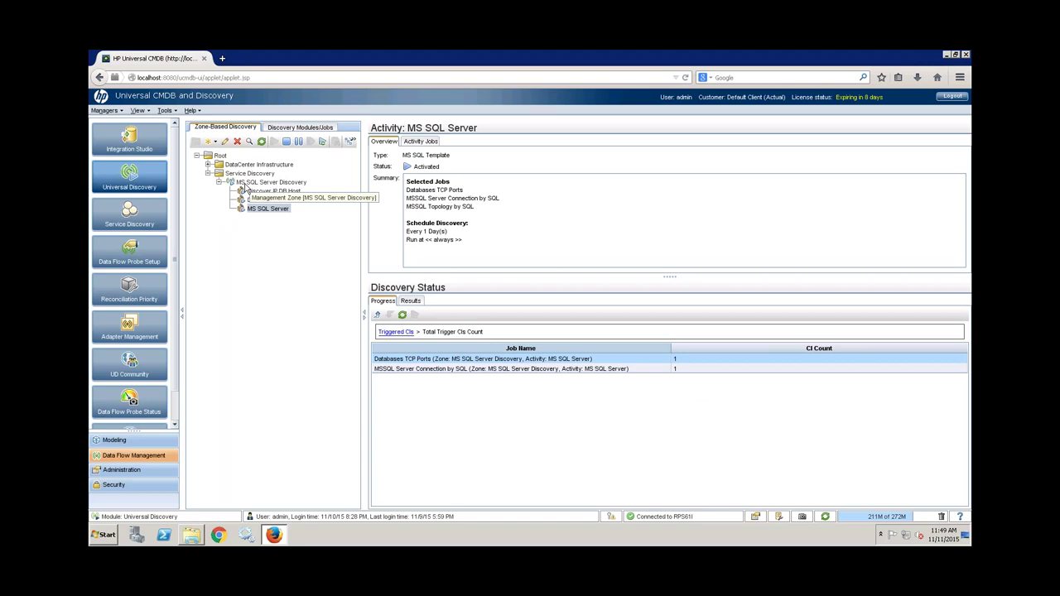
Examine the IP ranges of the DC_HOU zone under DataCenter Infrastructure and its Discovery IP Ranges_DC_HOU activity.
left_click(208, 165)
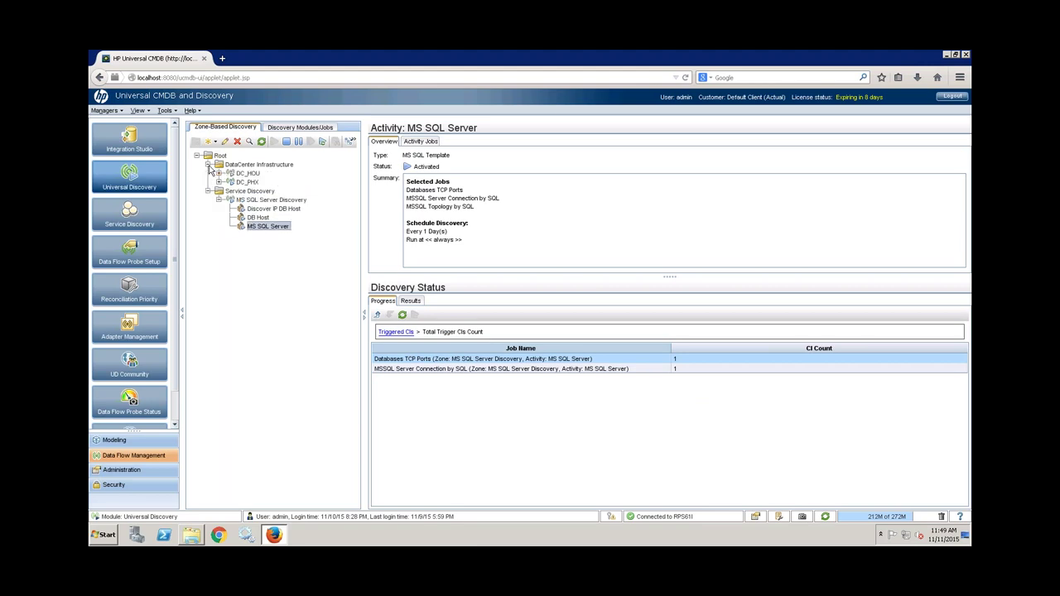
left_click(218, 174)
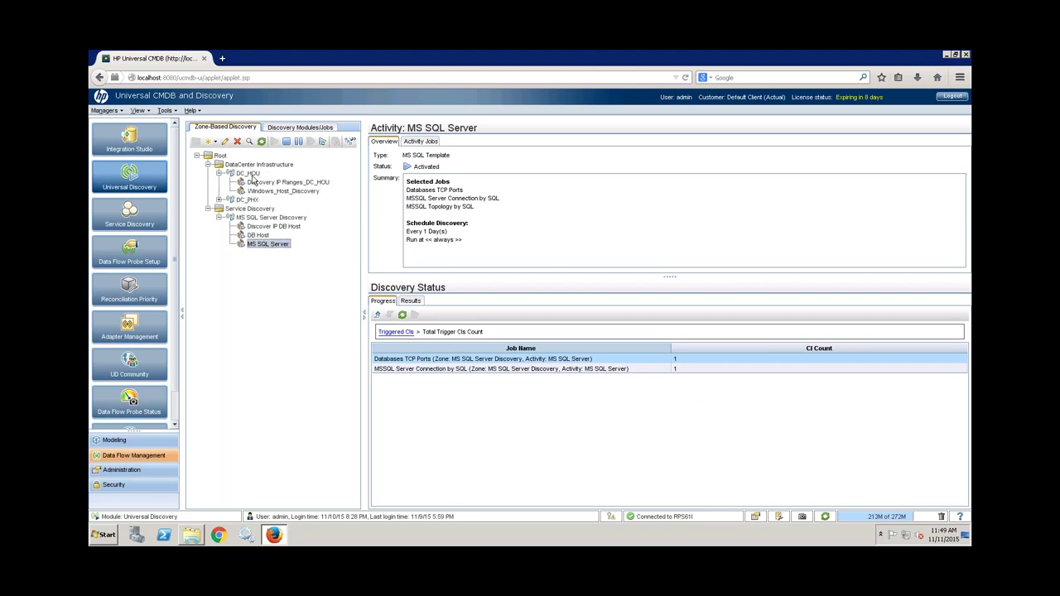
left_click(251, 174)
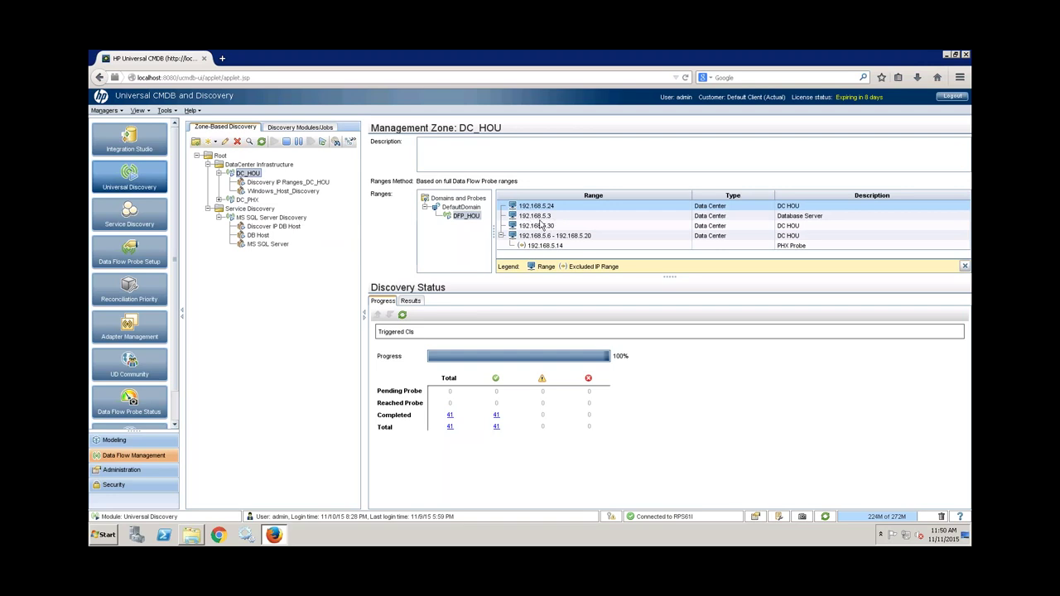
left_click(264, 184)
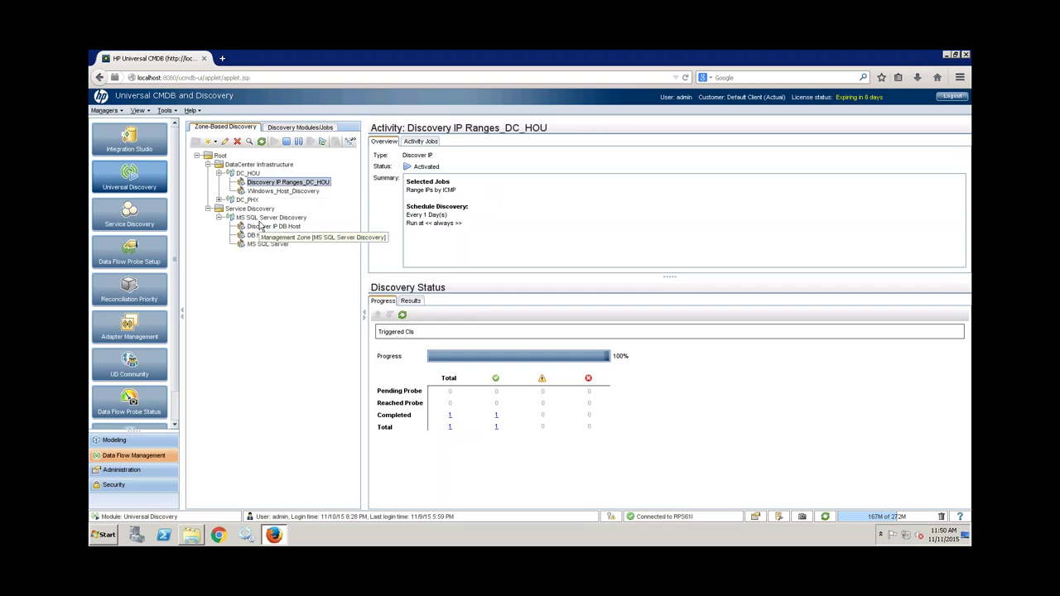
Open the management zone ranking and move the MS SQL Server Discovery zone down to Rank 2.
left_click(221, 156)
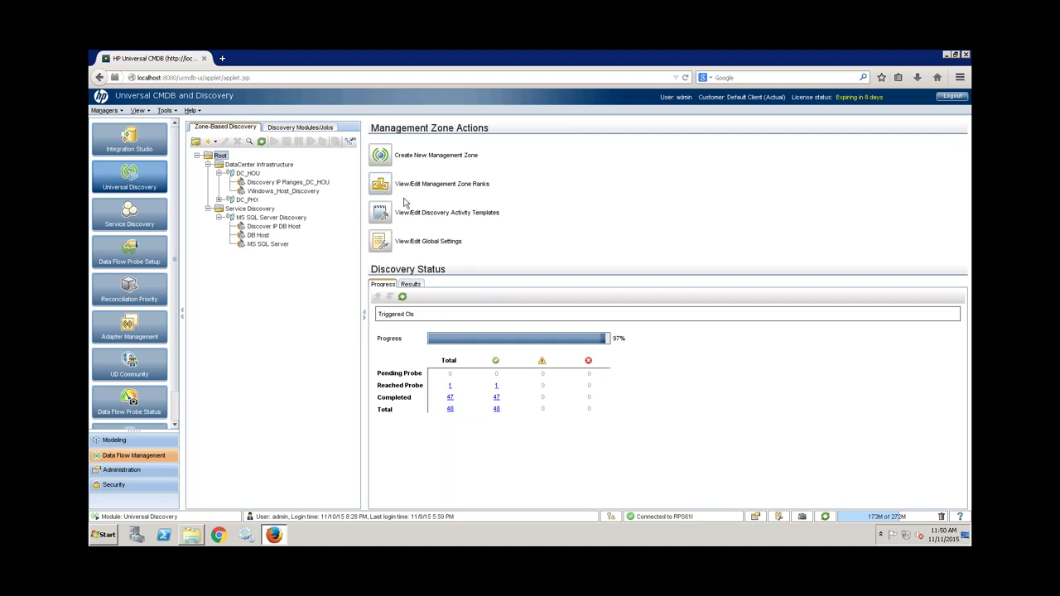
left_click(379, 186)
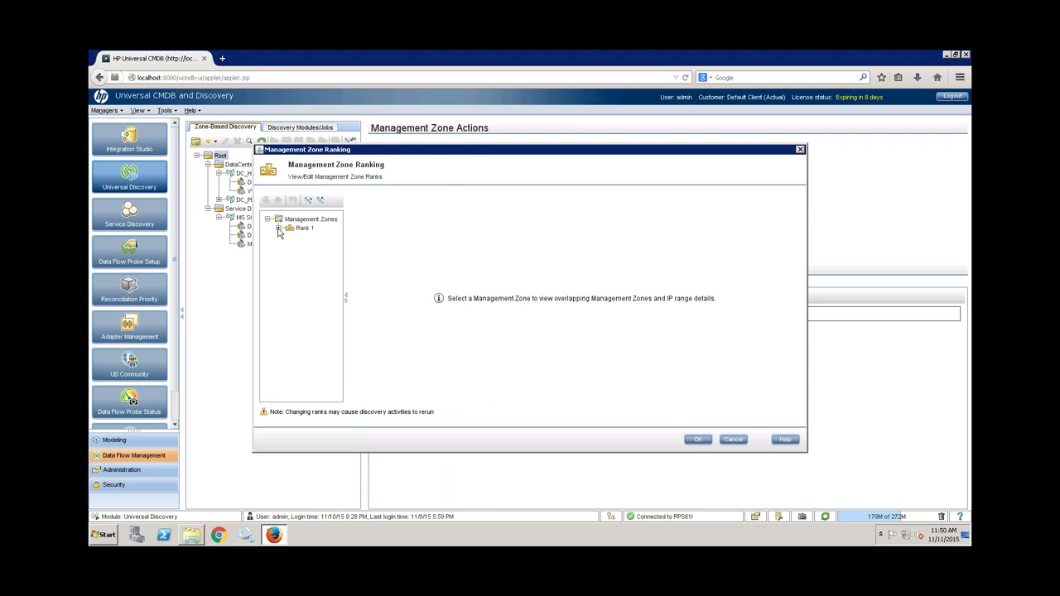
left_click(279, 229)
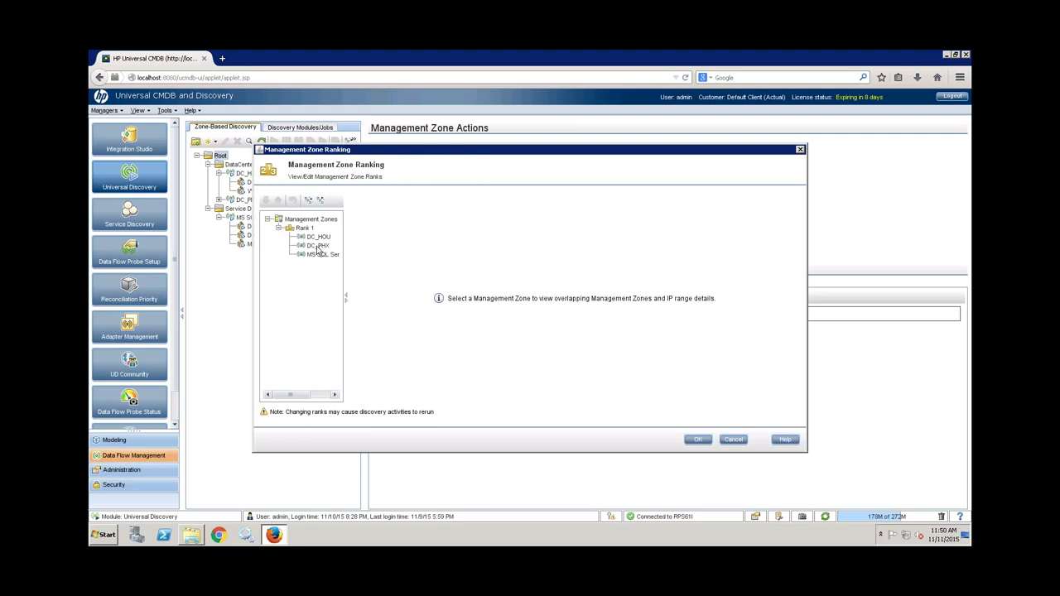
left_click(321, 255)
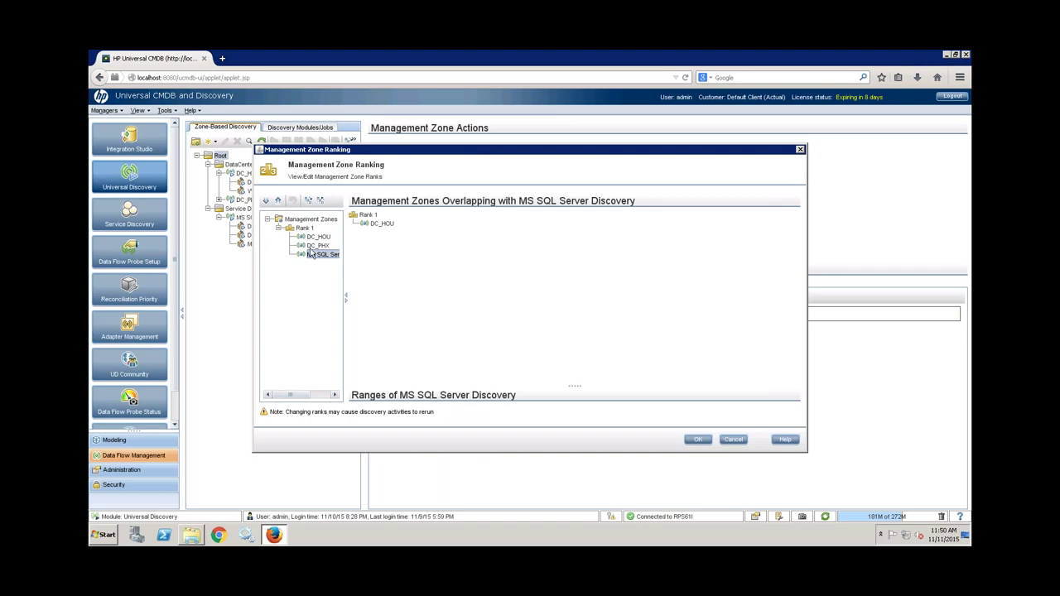
left_click(265, 202)
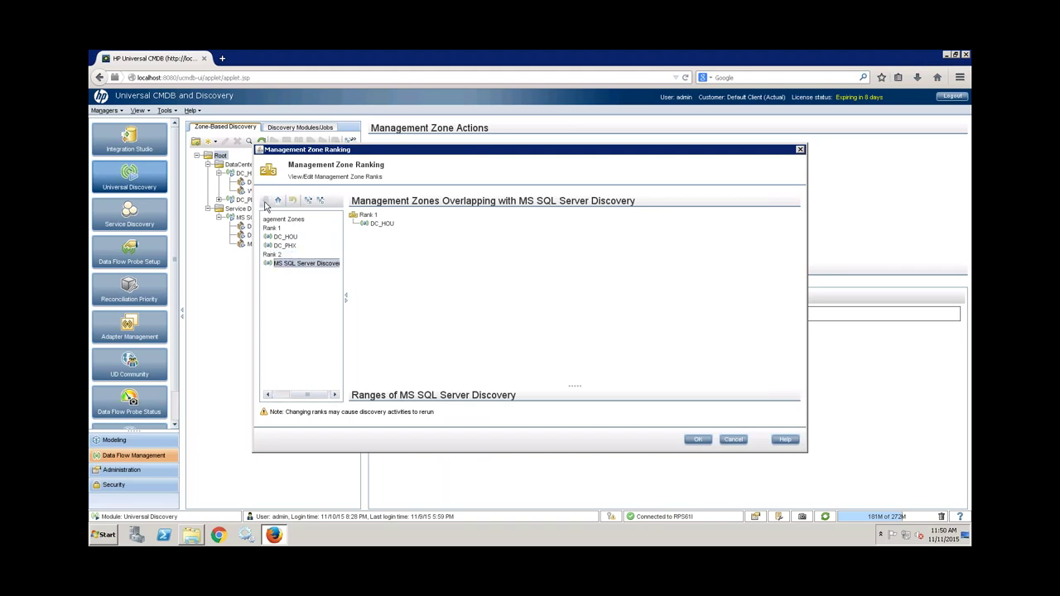
Compare the overlapping zones and IP ranges of MS SQL Server Discovery and DC_HOU, and apply the new zone ranking.
left_click(296, 266)
left_click_drag(577, 386, 584, 303)
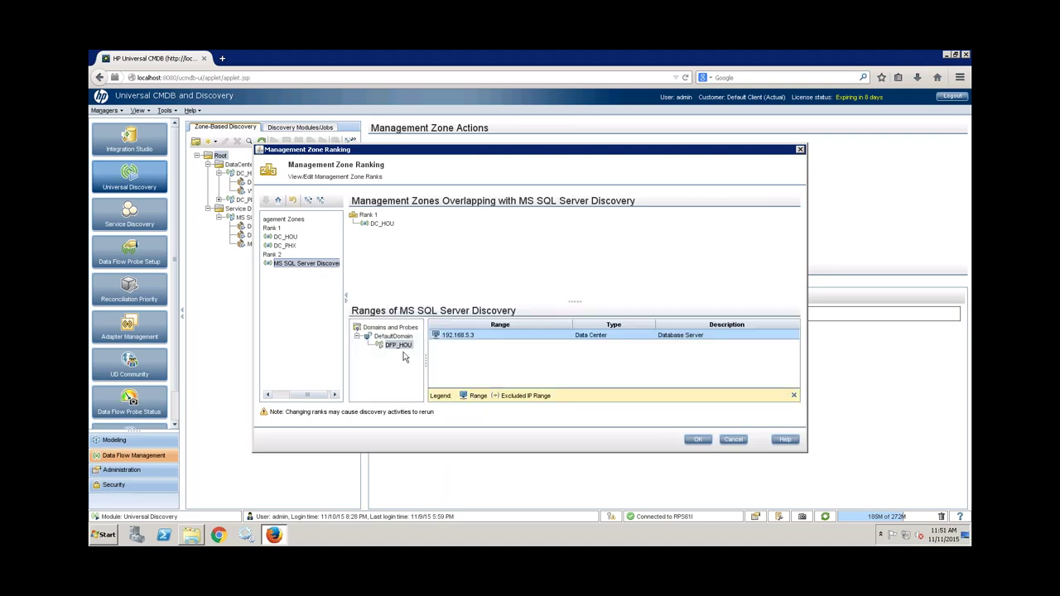
left_click(373, 226)
left_click(377, 227)
left_click(303, 265)
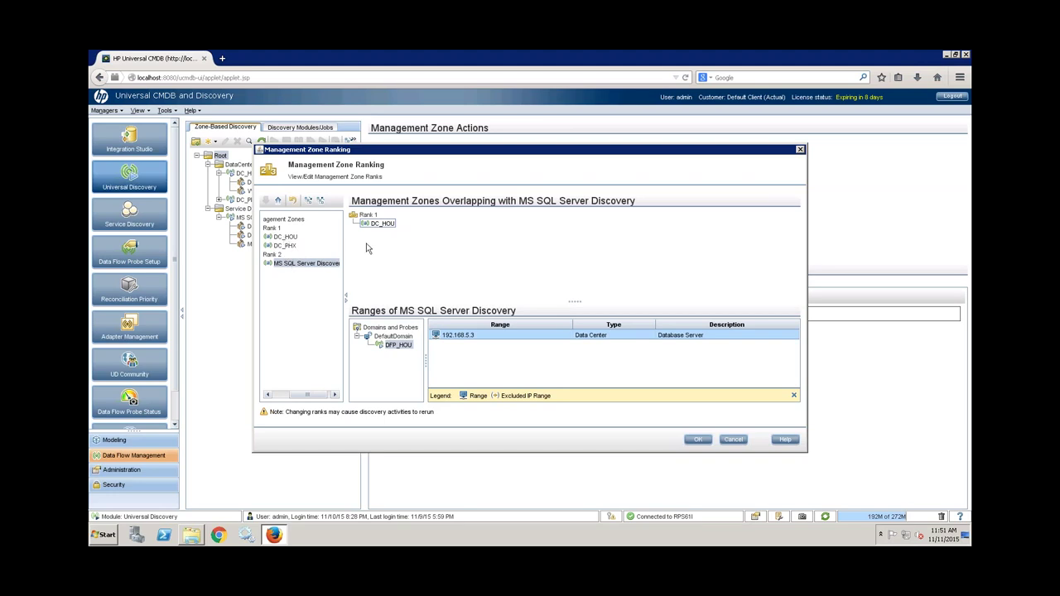
left_click(285, 236)
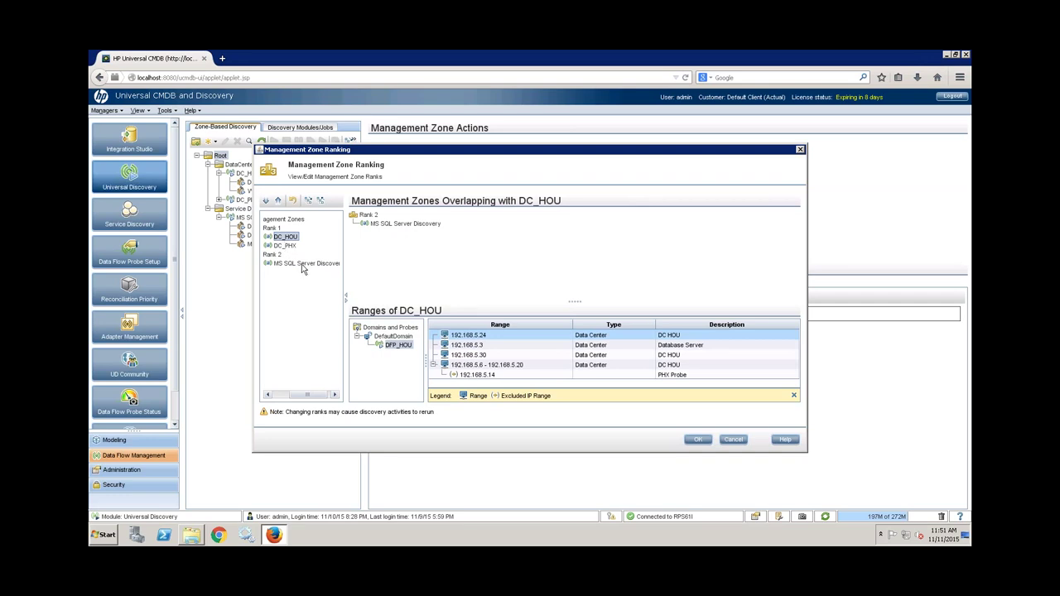
left_click(304, 265)
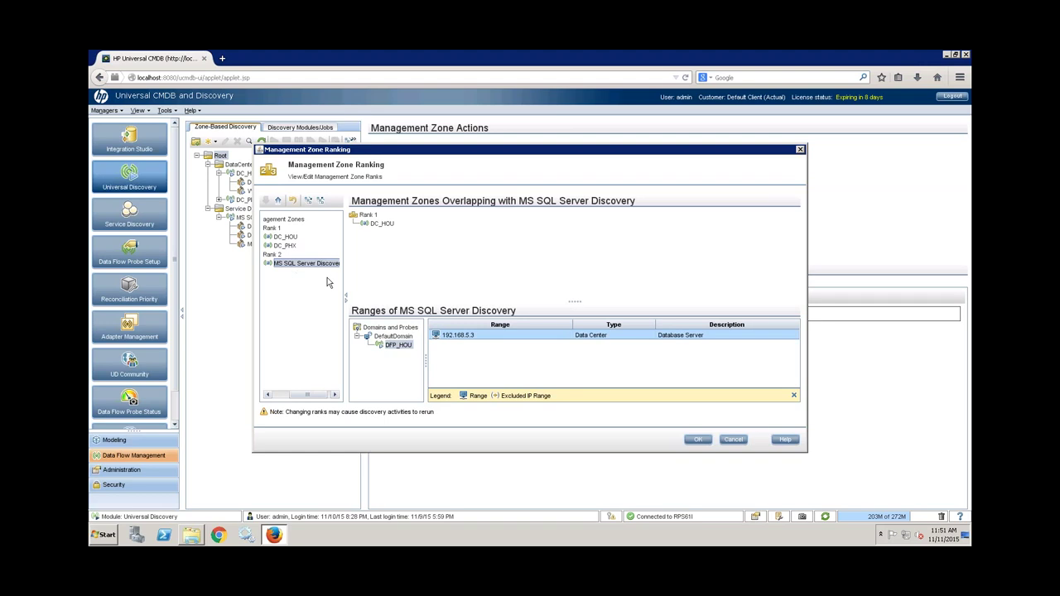
left_click(693, 442)
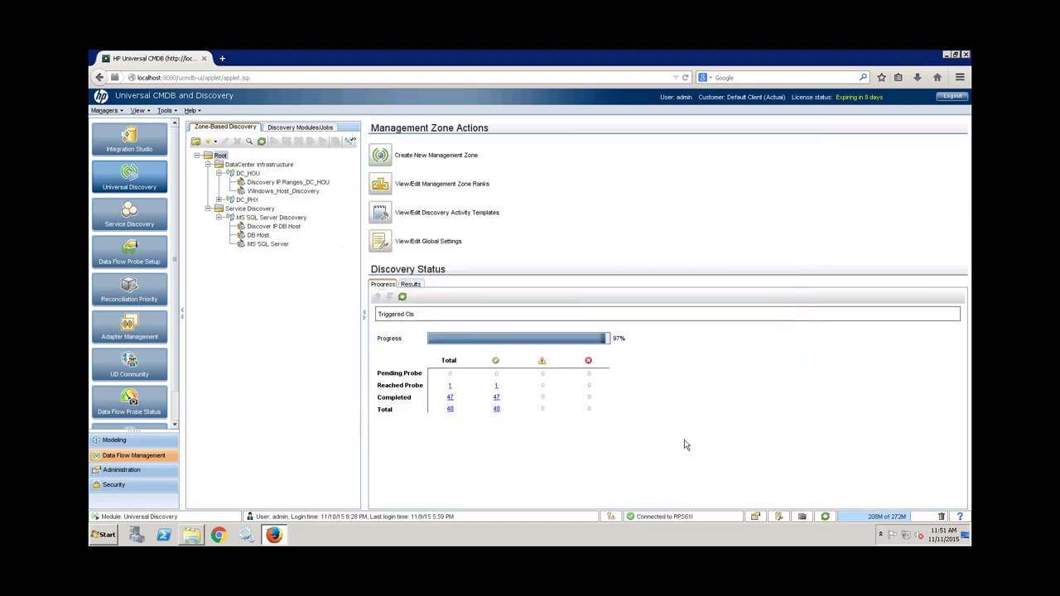
Review the DB Host activity and the Service Discovery folder, and minimize the remote desktop session.
left_click(265, 245)
left_click(262, 235)
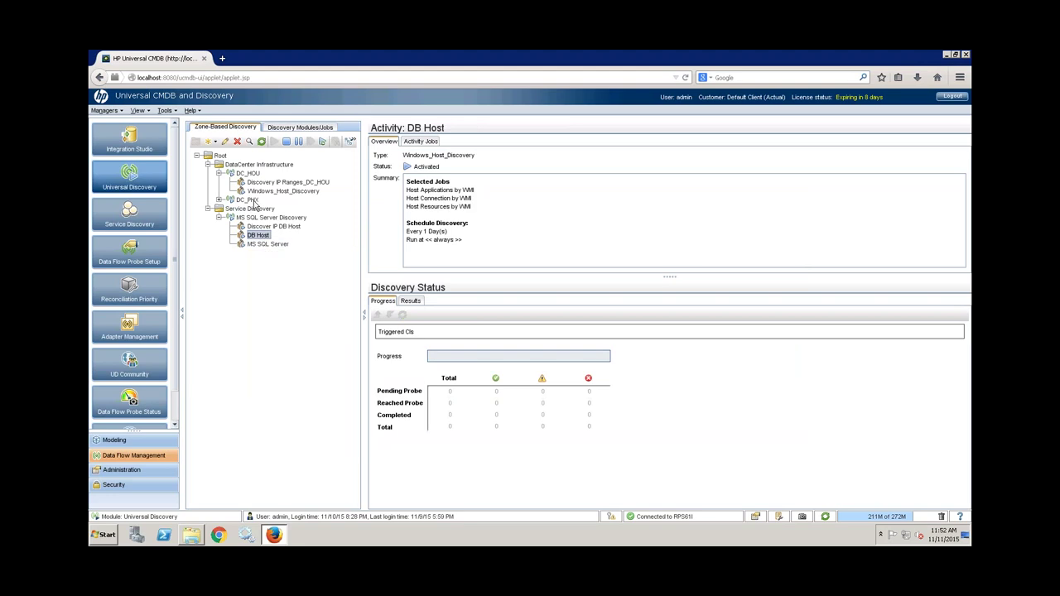
left_click(255, 209)
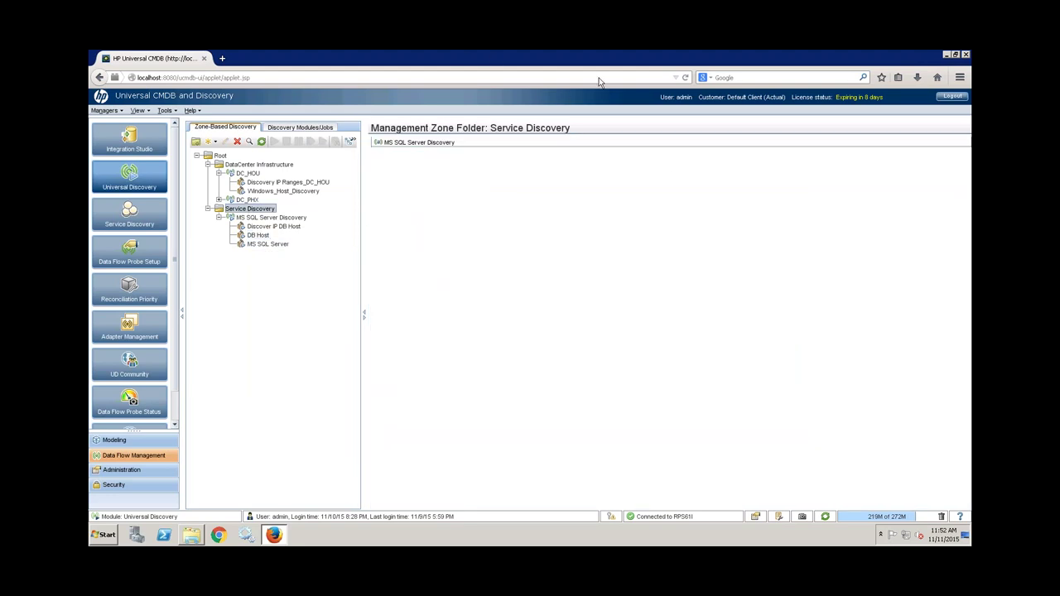
mouse_move(646, 55)
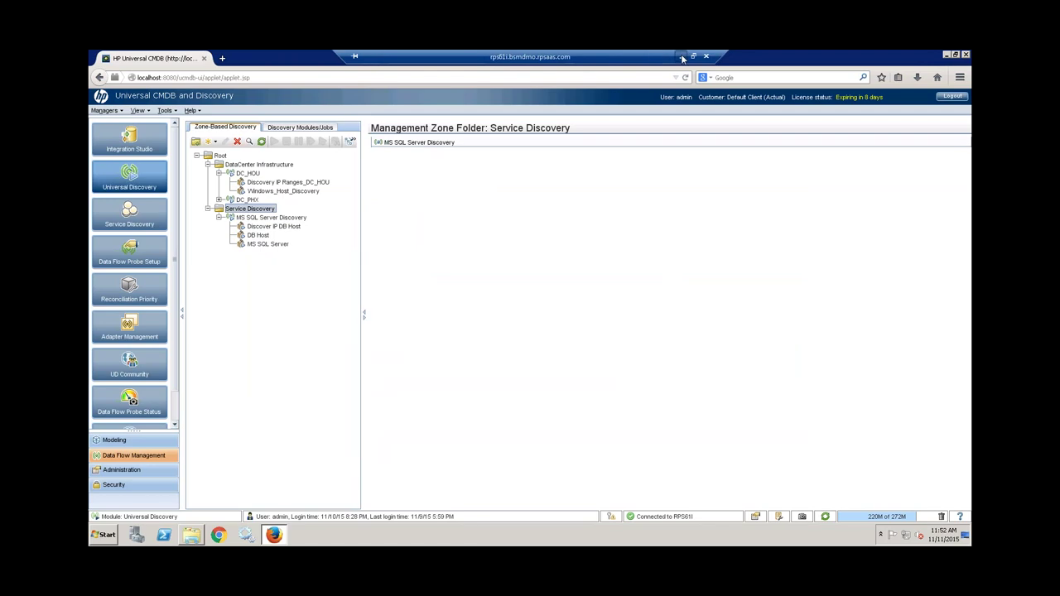
left_click(682, 58)
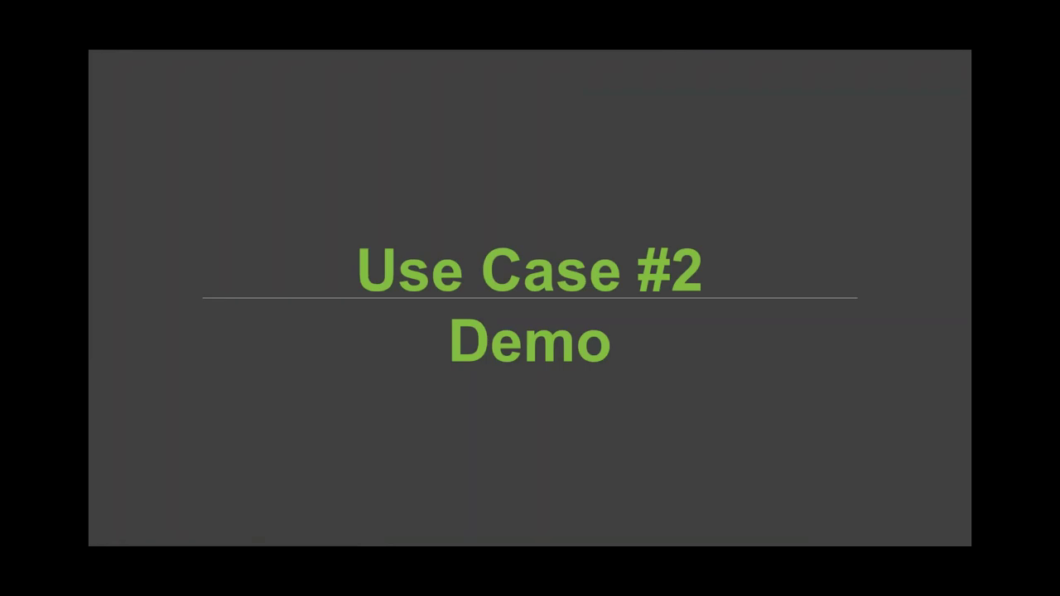
key("Right")
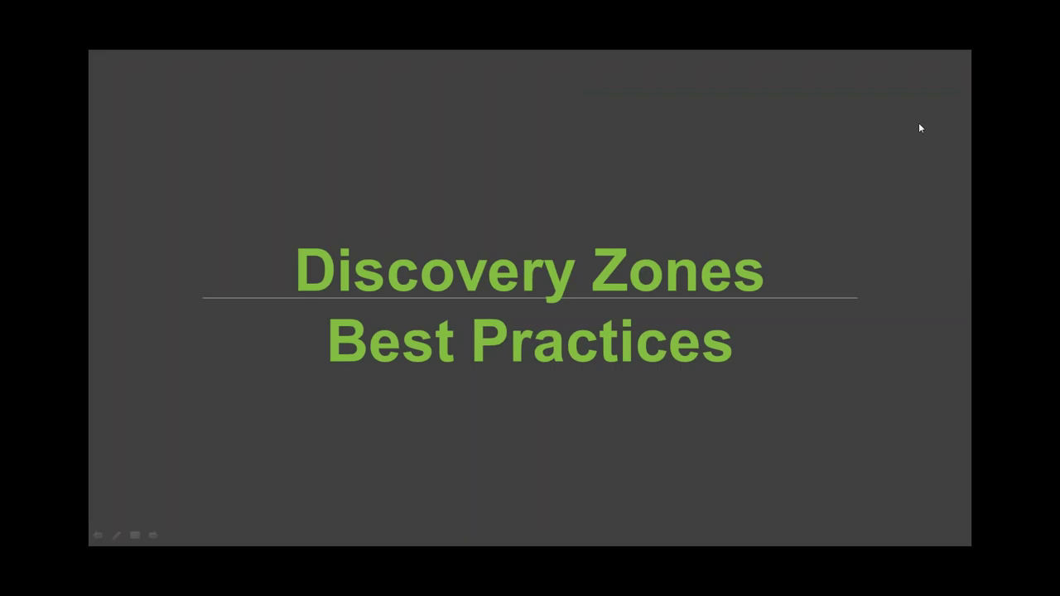
left_click(961, 214)
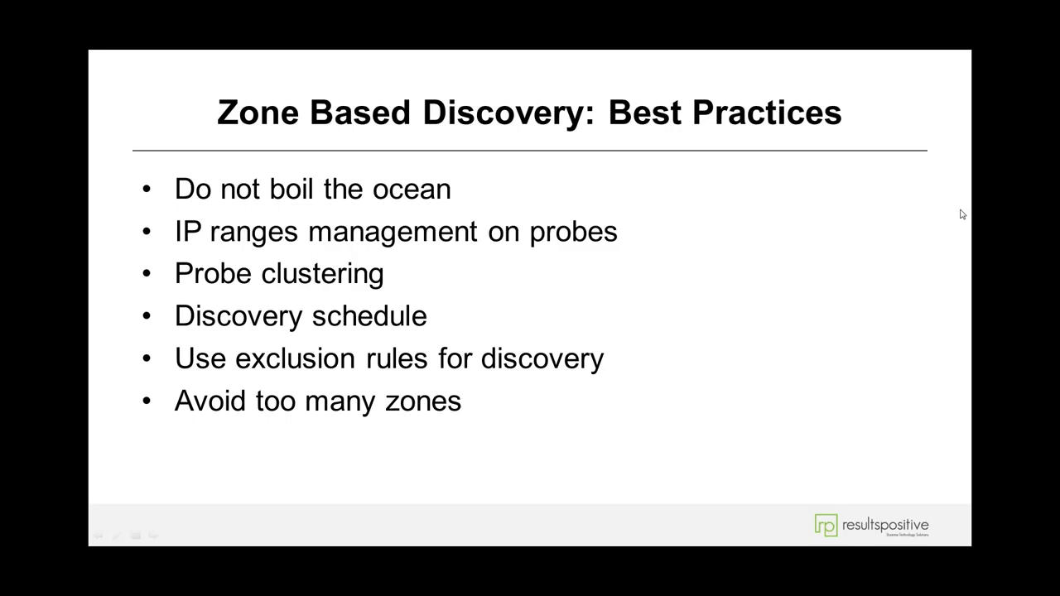